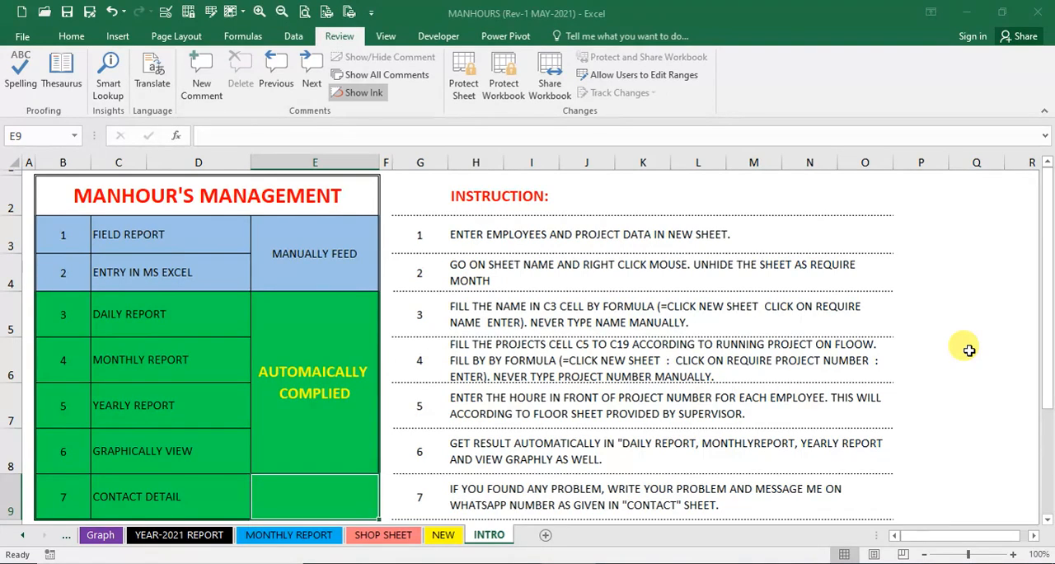
- Review the manhour management outline on the INTRO sheet, covering the manually fed items, the automatic reports and the contact detail
key("Up")
key("Up")
key("Up")
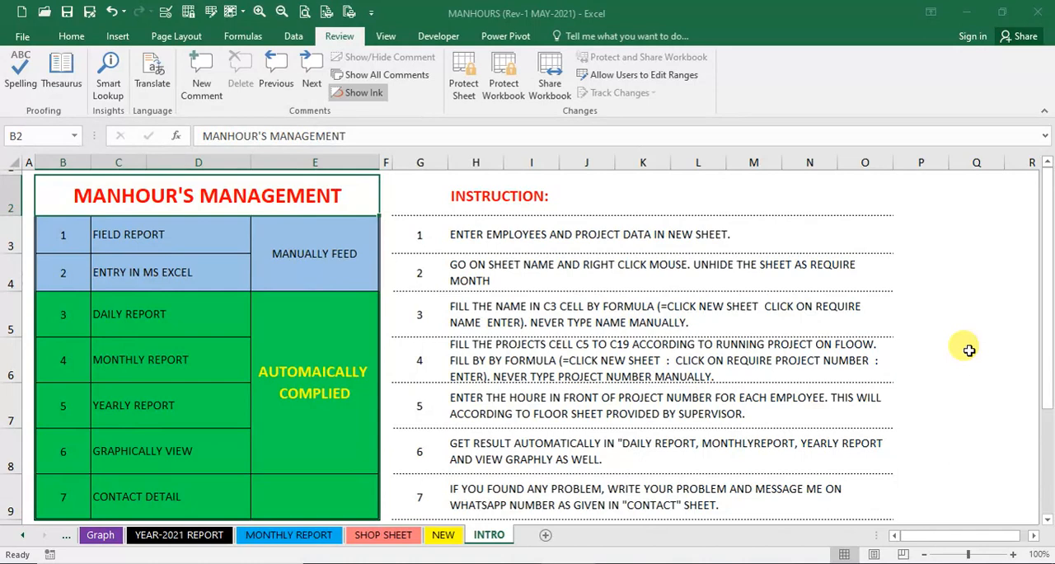
left_click(230, 445)
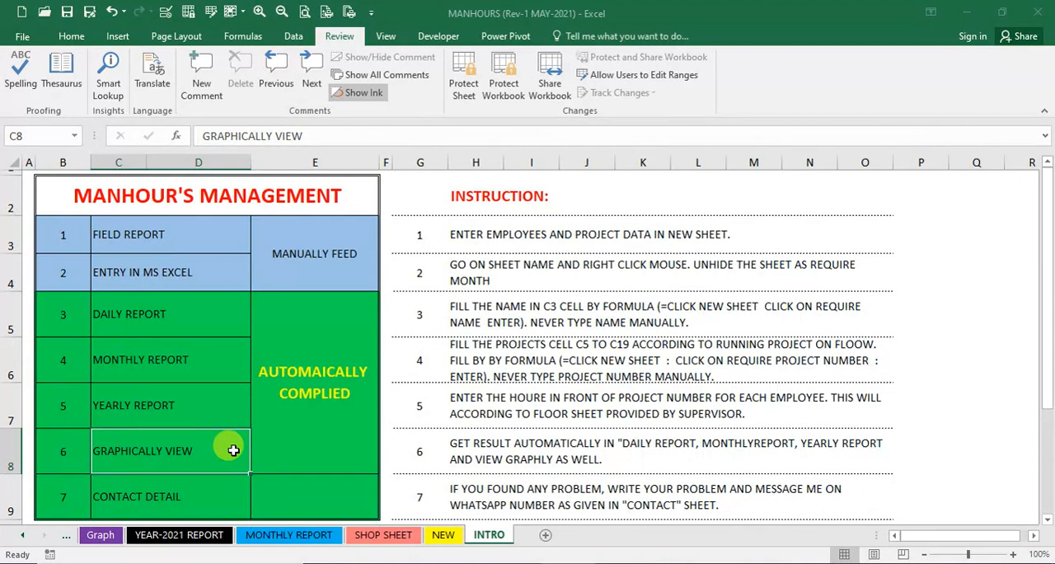
left_click(216, 495)
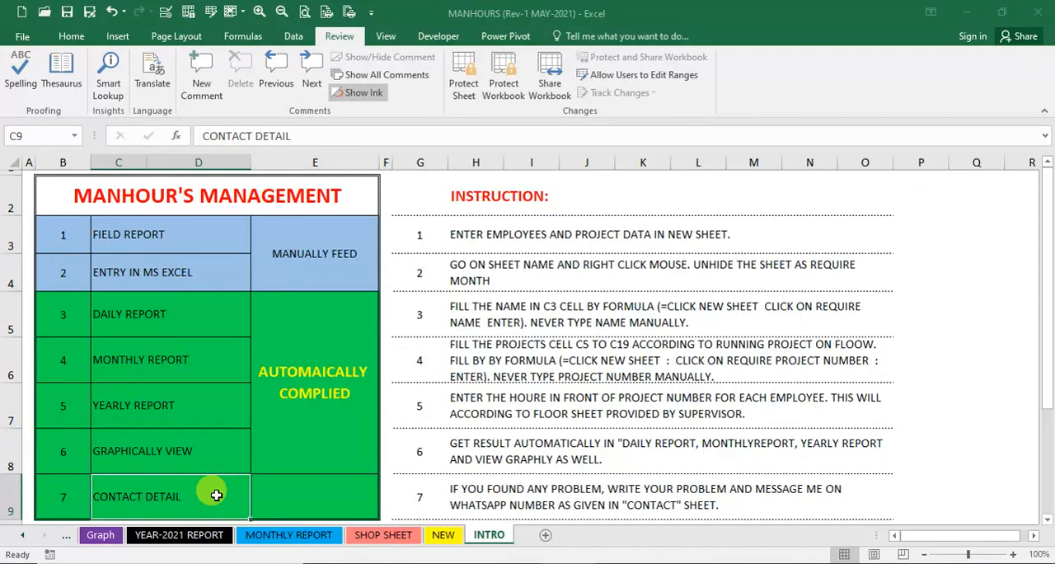
left_click(271, 491)
left_click(217, 485)
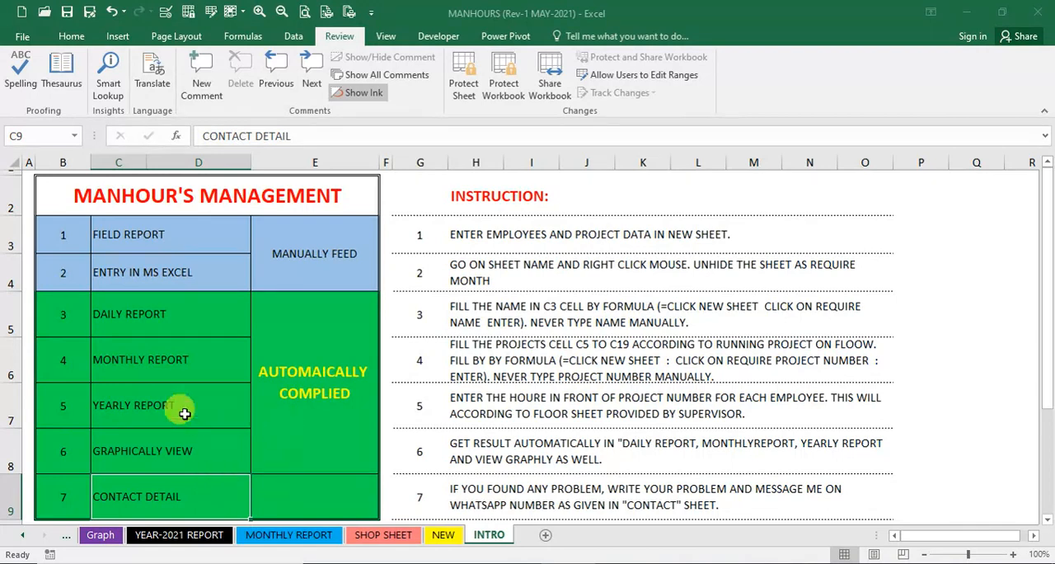
left_click(213, 237)
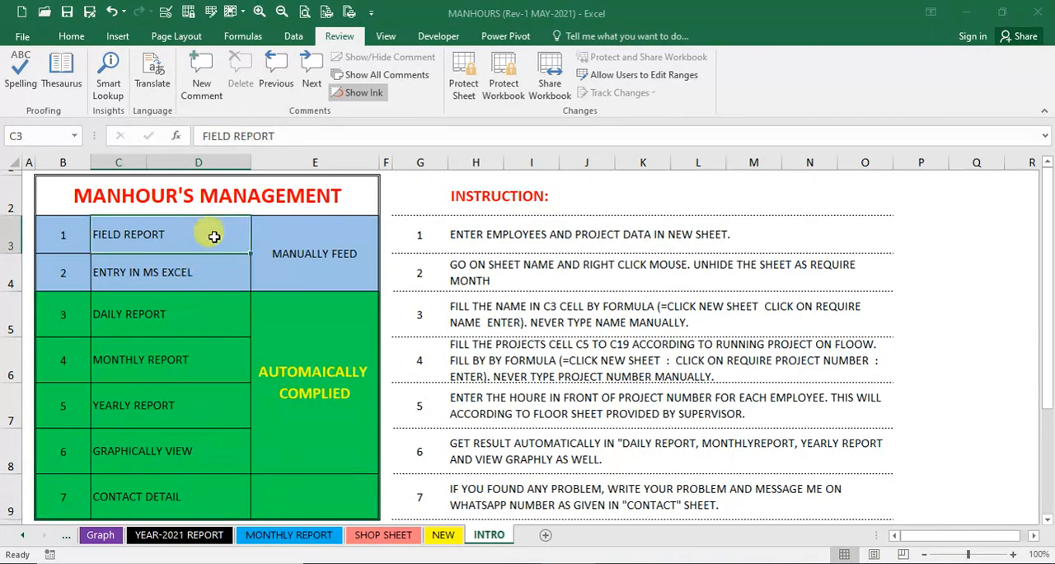
left_click(207, 269)
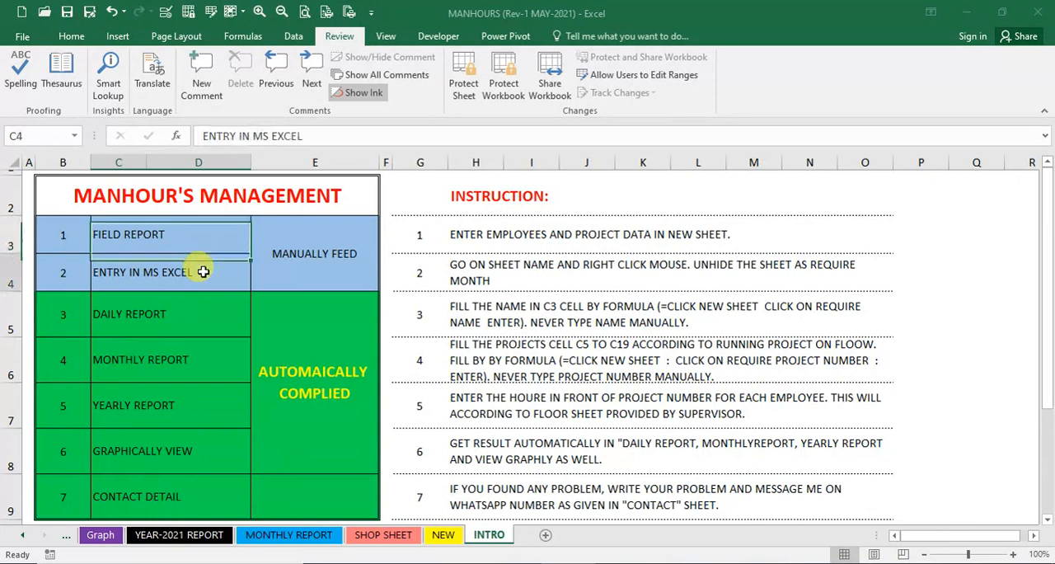
left_click_drag(207, 238, 204, 264)
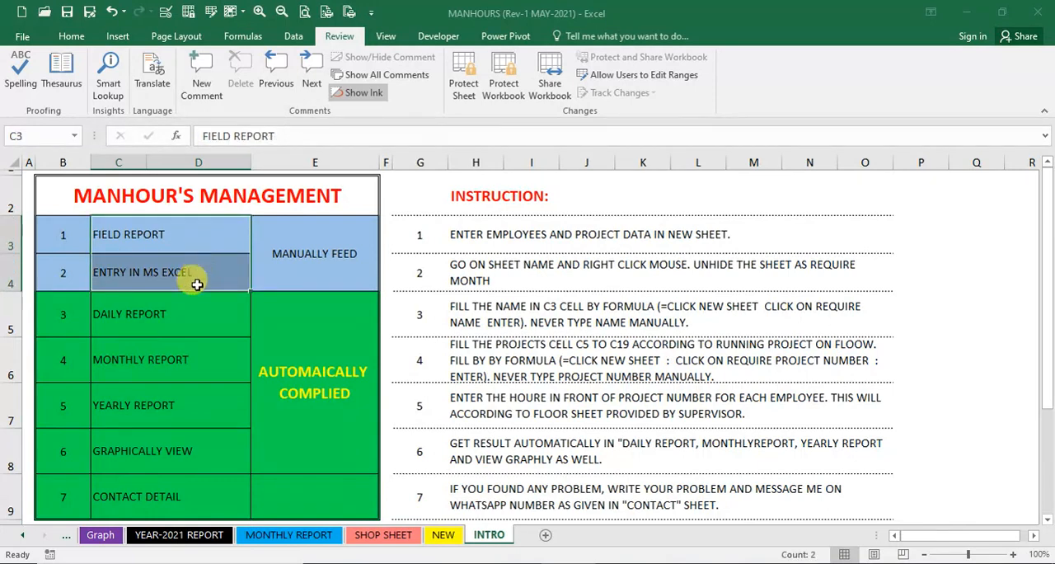
left_click_drag(186, 311, 179, 448)
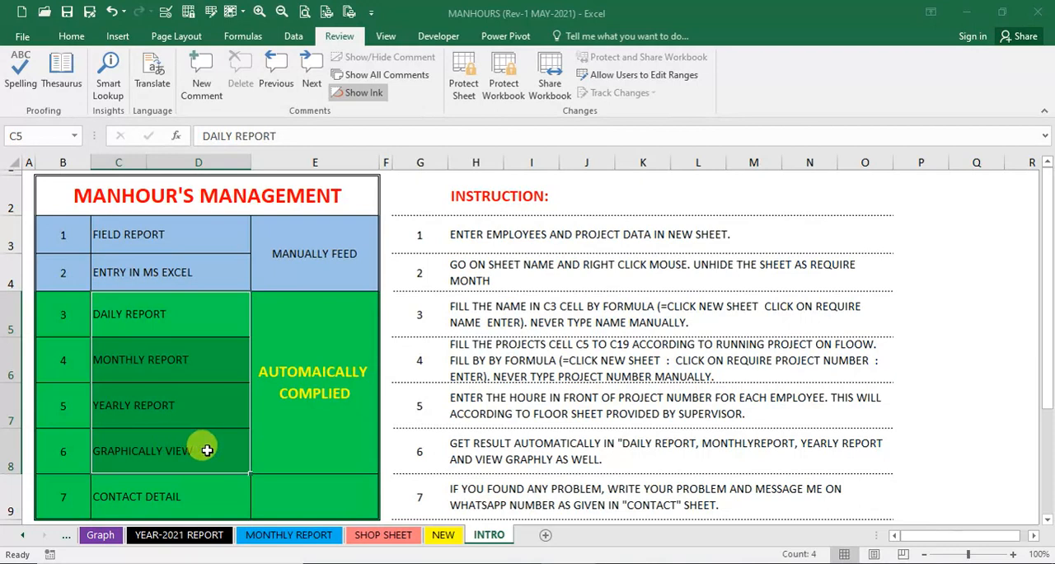
left_click(207, 450)
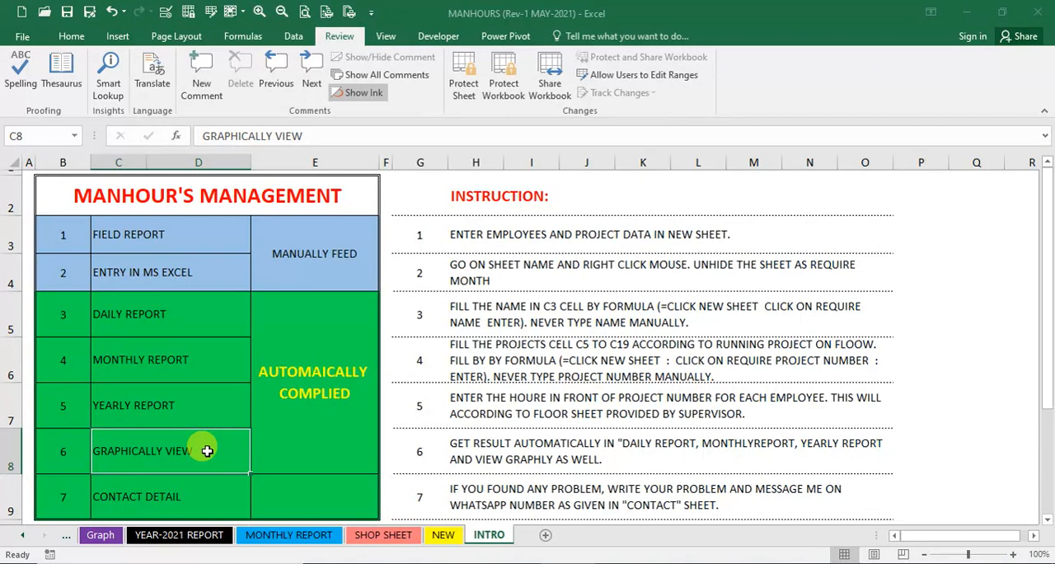
left_click(177, 243)
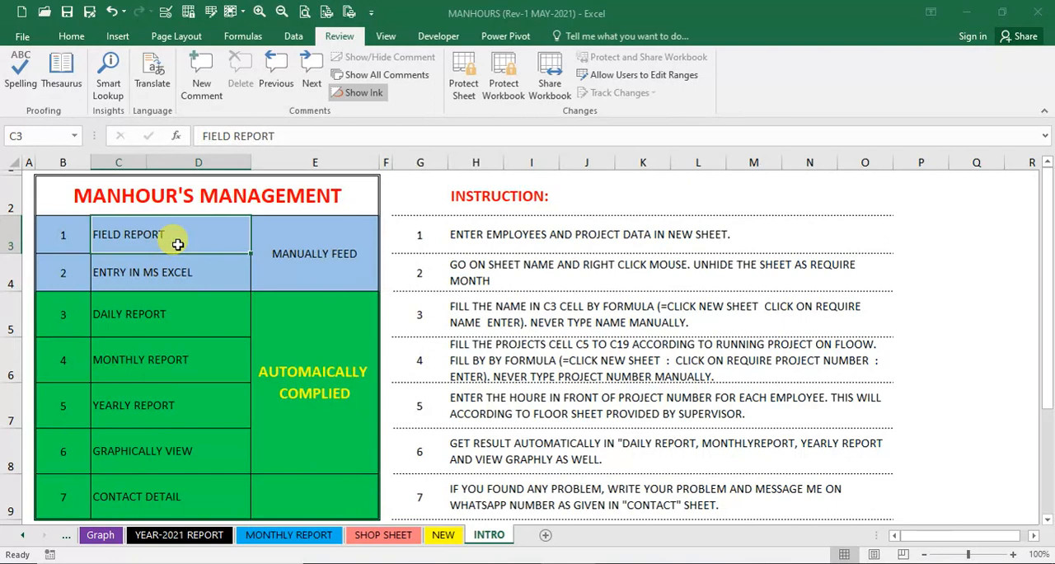
left_click(172, 266)
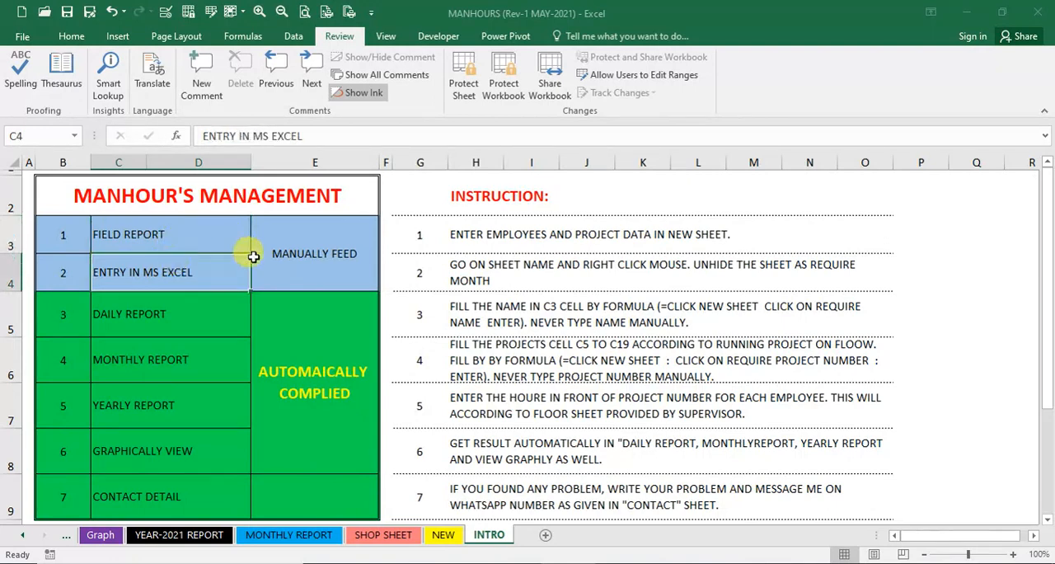
left_click(297, 261)
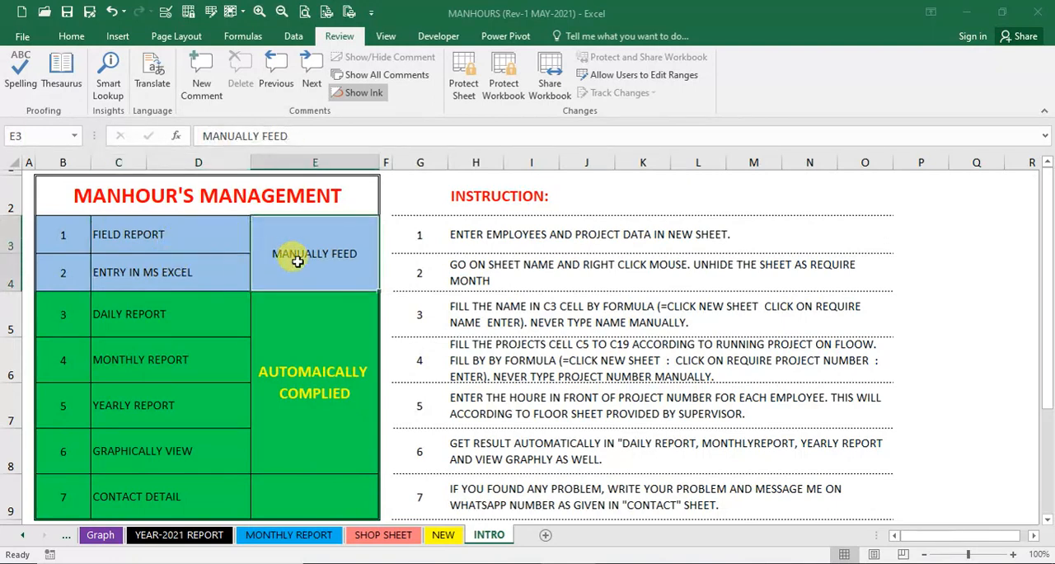
- On the NEW sheet, enter the first Pakistani worker's employee number, name and the designation "fabrication" in row 4
left_click(443, 538)
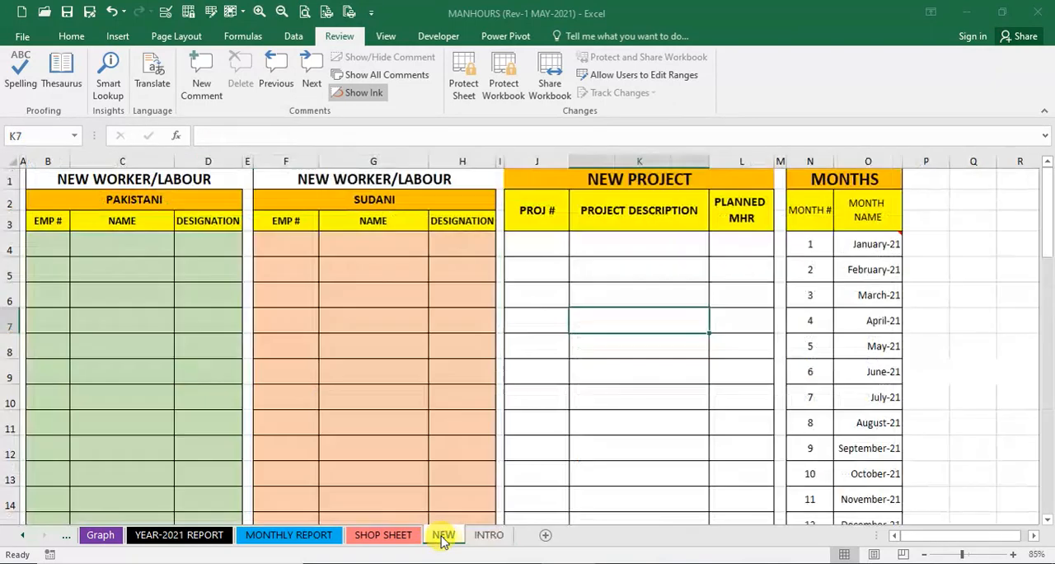
left_click(47, 244)
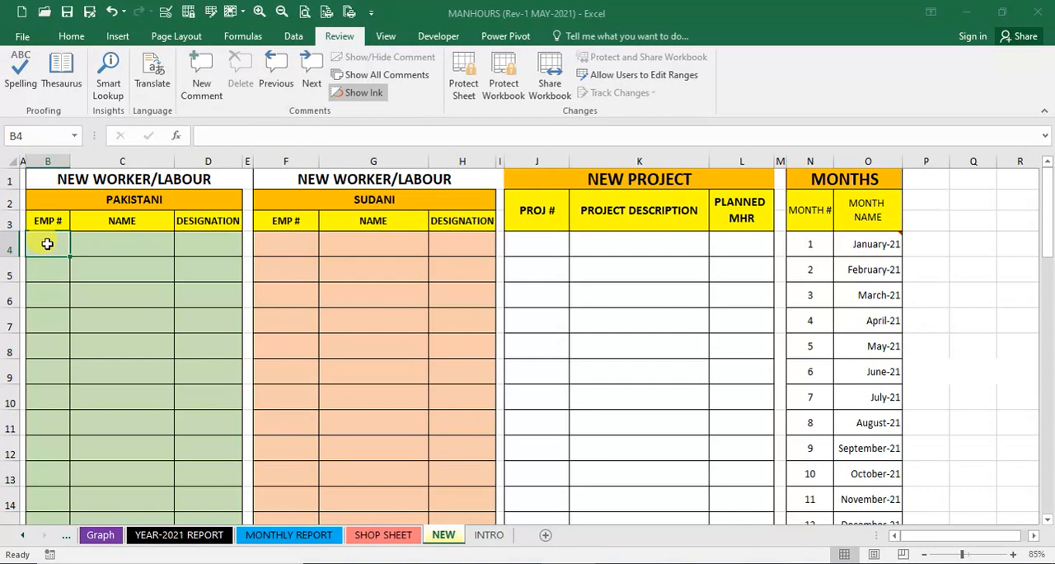
type("1234")
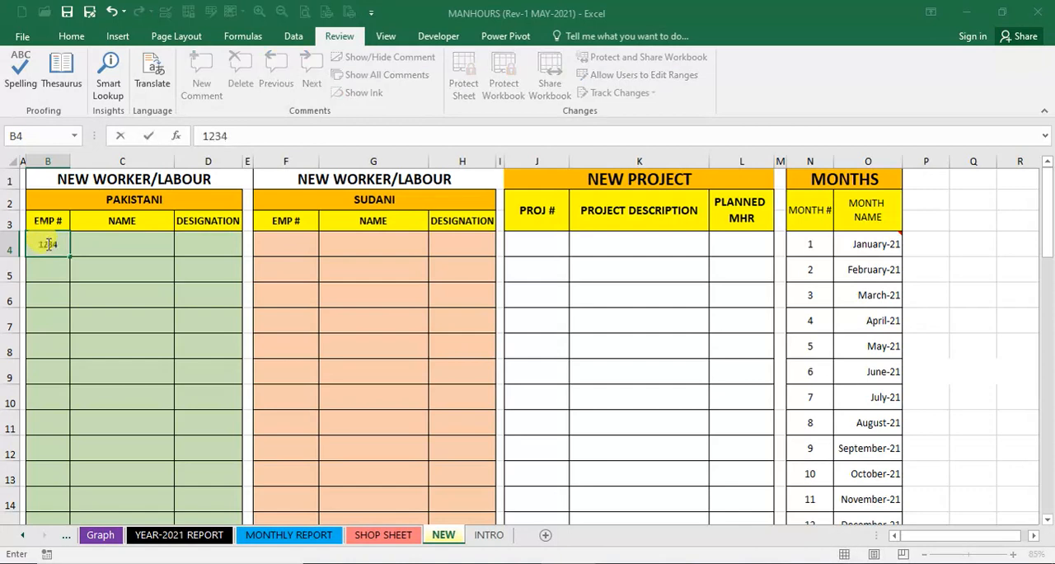
key("Tab")
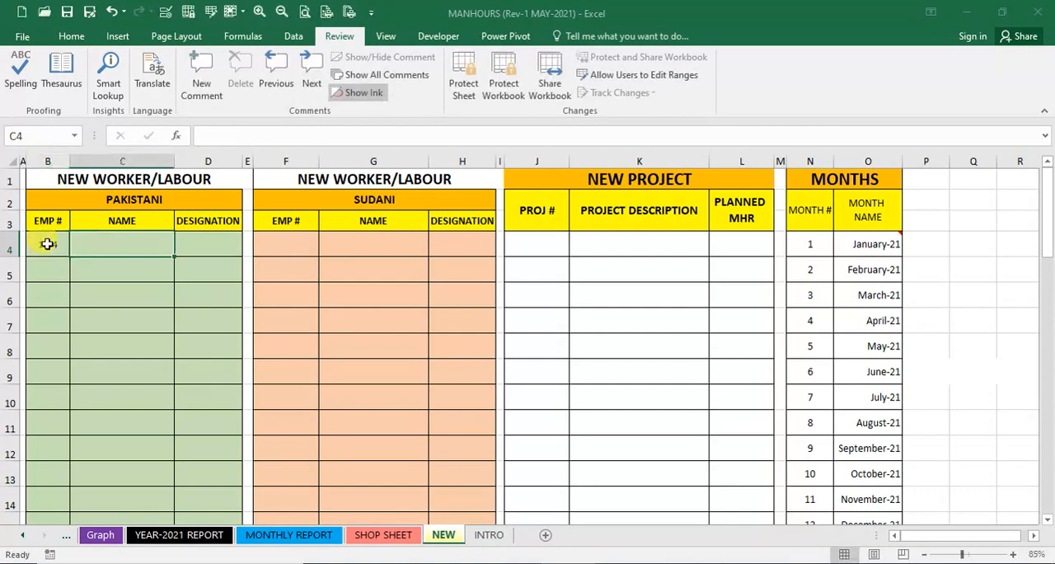
type("sai")
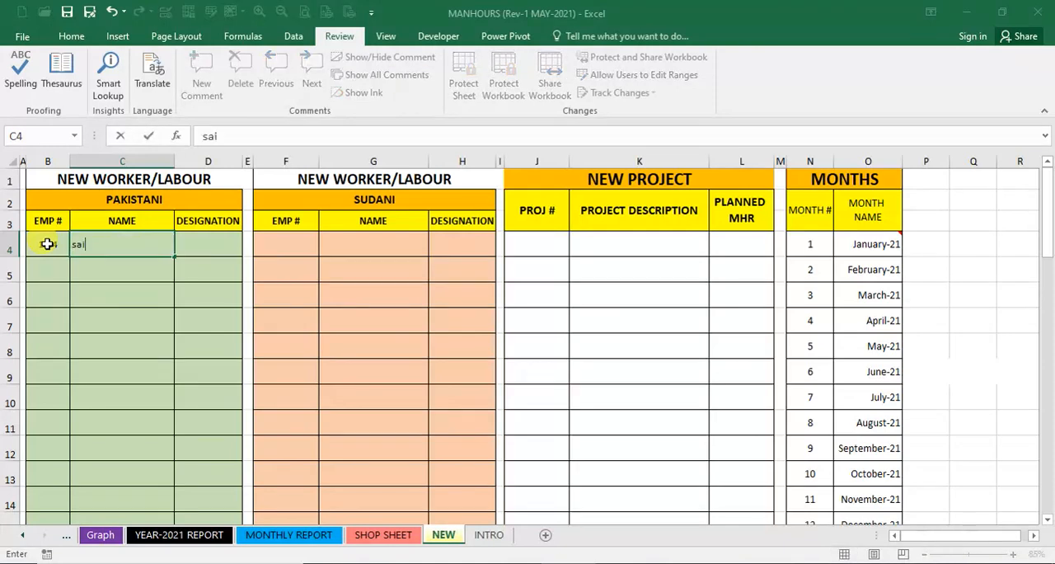
type("fulaah")
key("Return")
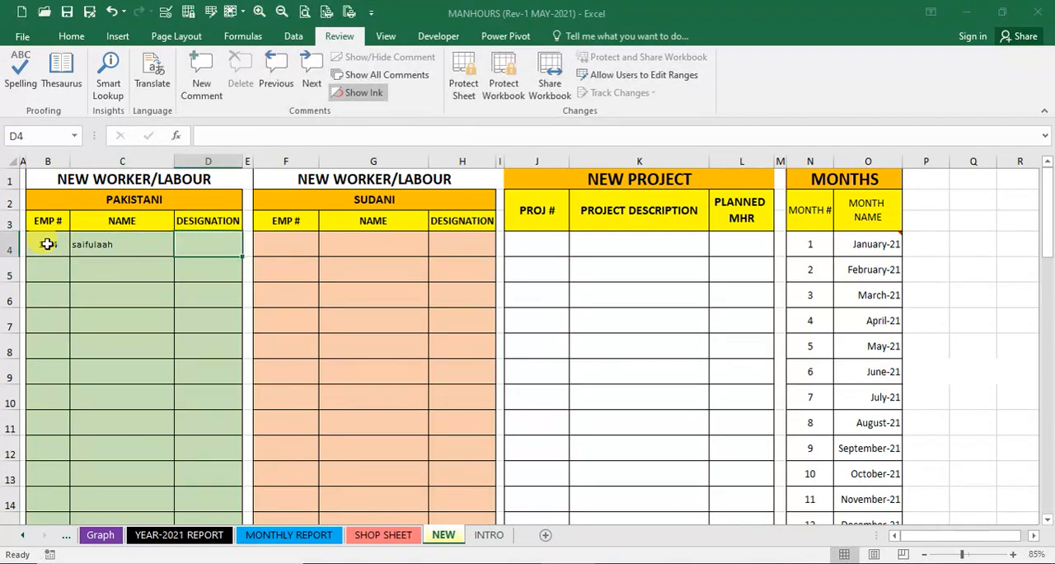
type("fabri")
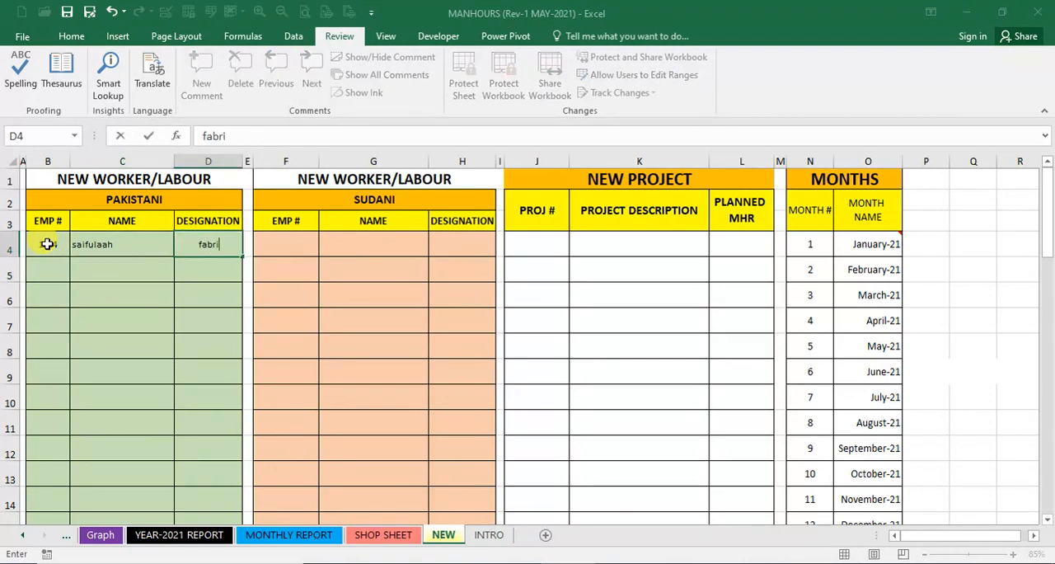
type("cation")
key("Return")
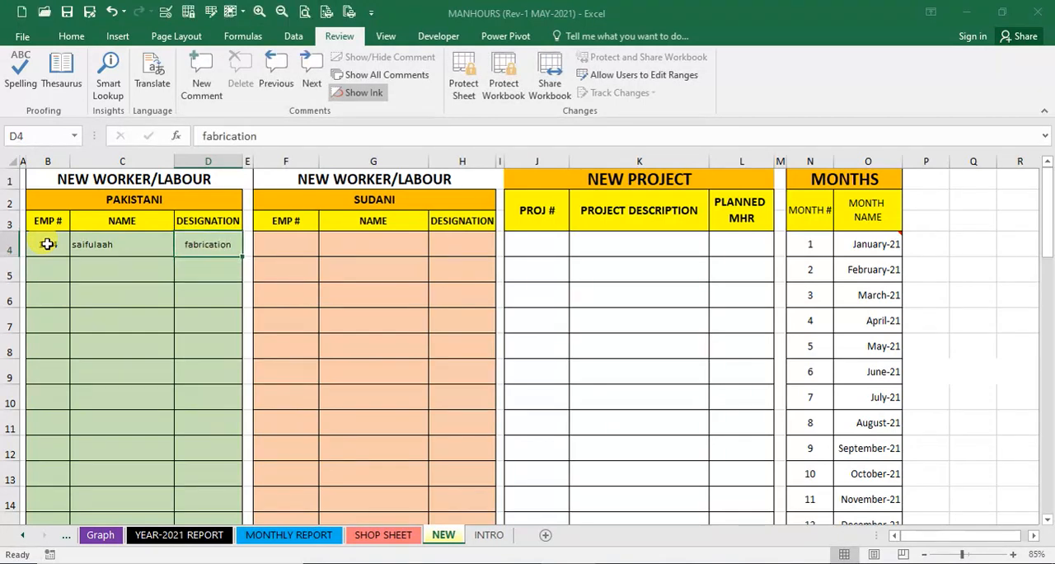
- Re-enter the first Pakistani worker's name in C4 with corrected spelling and in capital letters
key("Left")
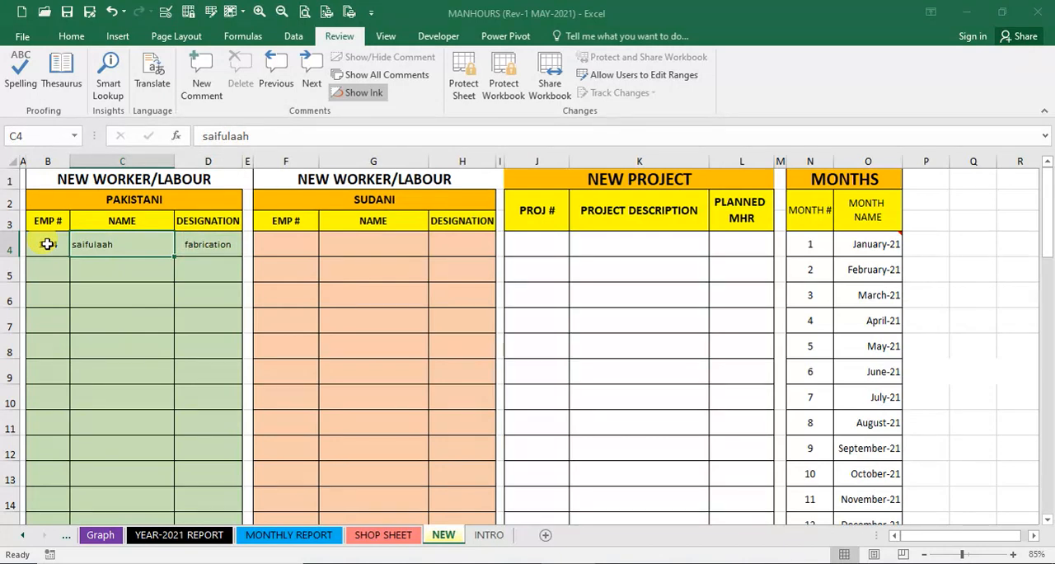
type("SAI")
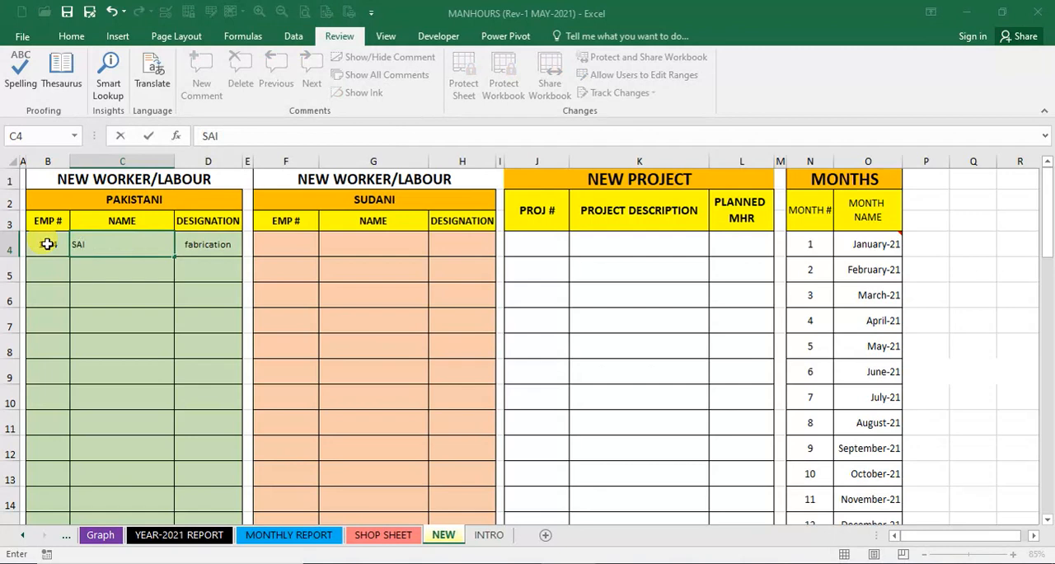
type("FULLAH")
key("ctrl+Return")
key("Right")
key("Right")
key("Right")
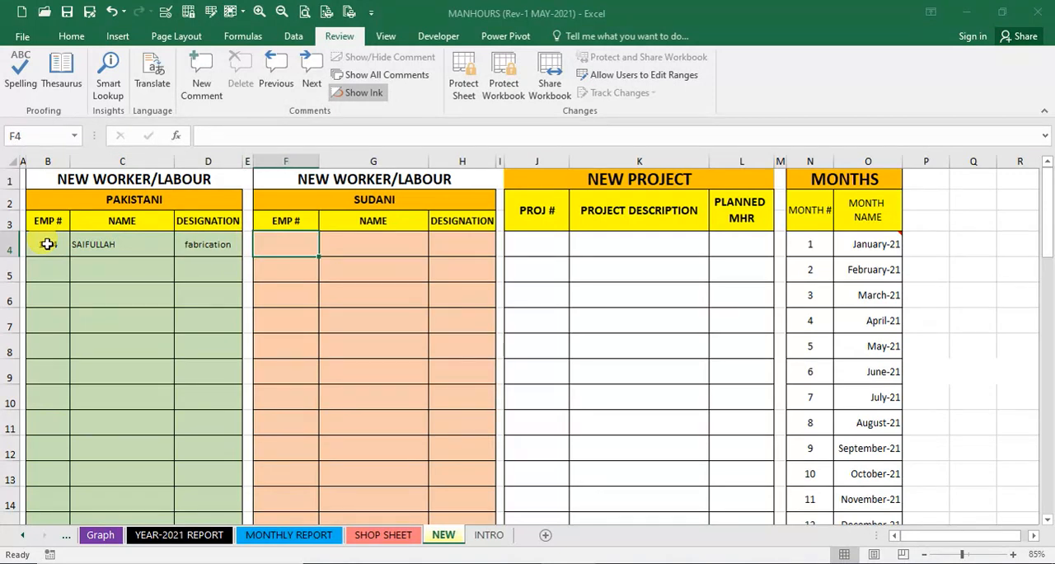
key("Up")
key("Up")
key("Down")
key("Down")
key("Left")
key("Left")
key("Left")
key("Up")
key("Up")
key("Down")
key("Down")
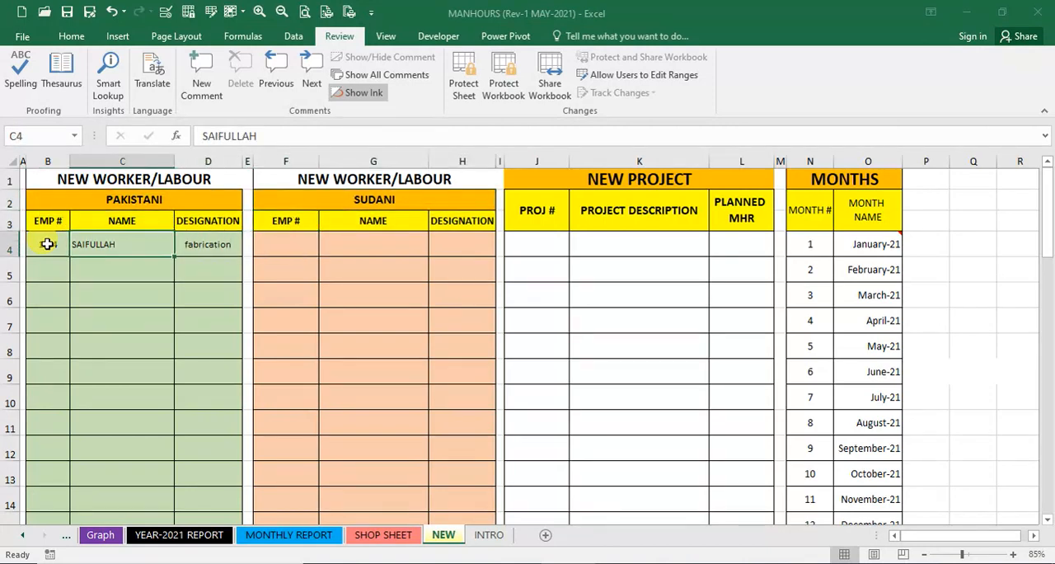
- Enter the first Sudani worker's name in G4 and employee number in F4
key("Right")
key("Right")
key("Right")
key("Right")
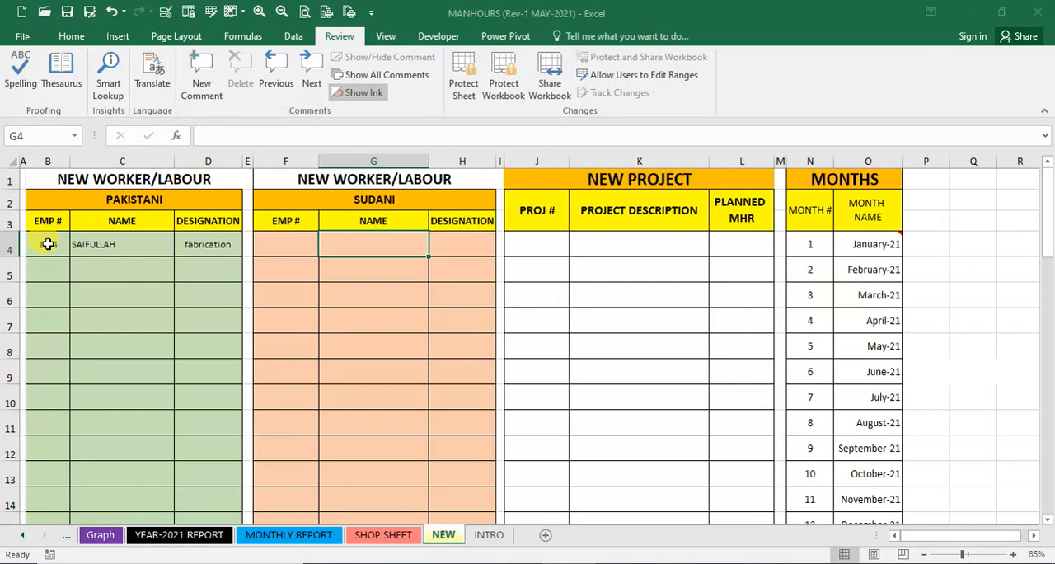
type("ABU BAK")
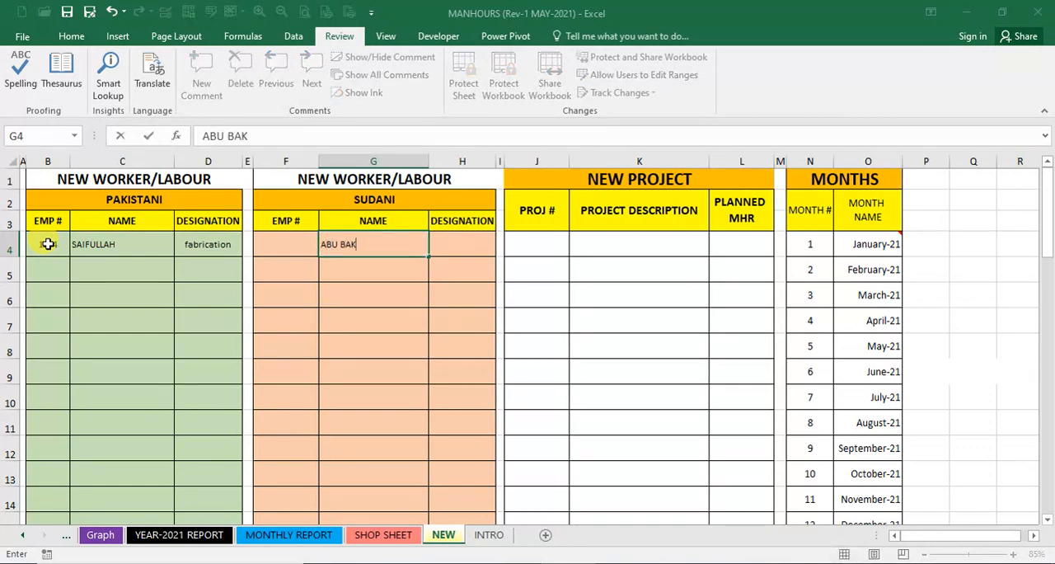
type("AR")
key("Return")
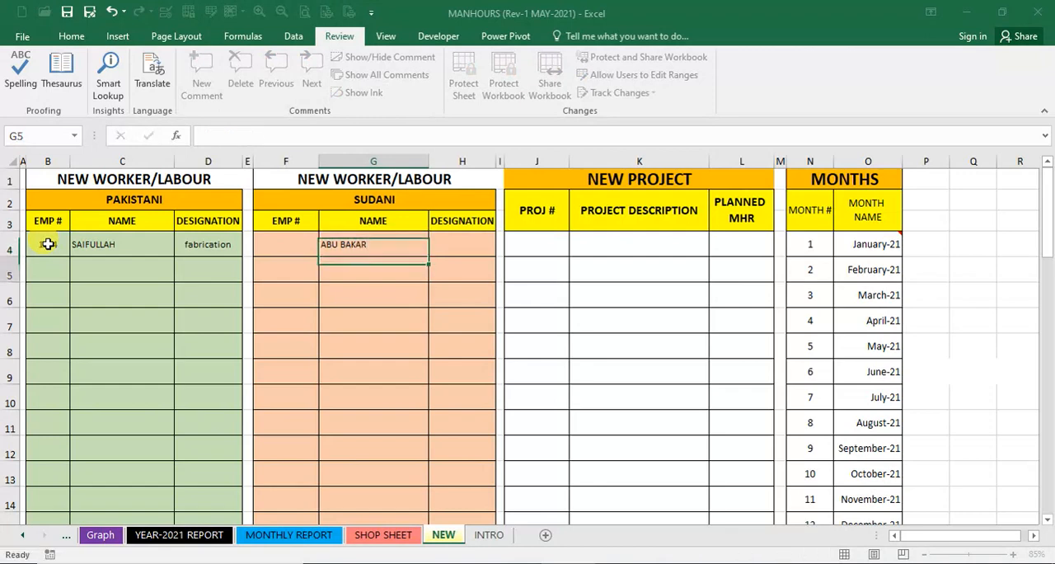
key("Up")
key("Left")
type("3456")
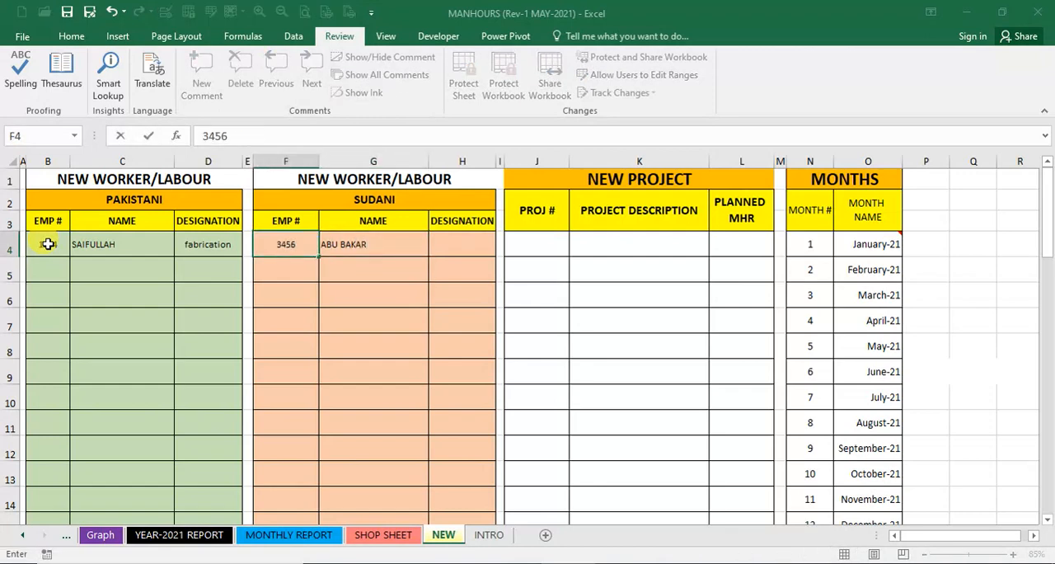
key("Return")
- Add a second Pakistani worker in row 5 with employee number, name and the designation "fabrication"
key("Right")
key("Down")
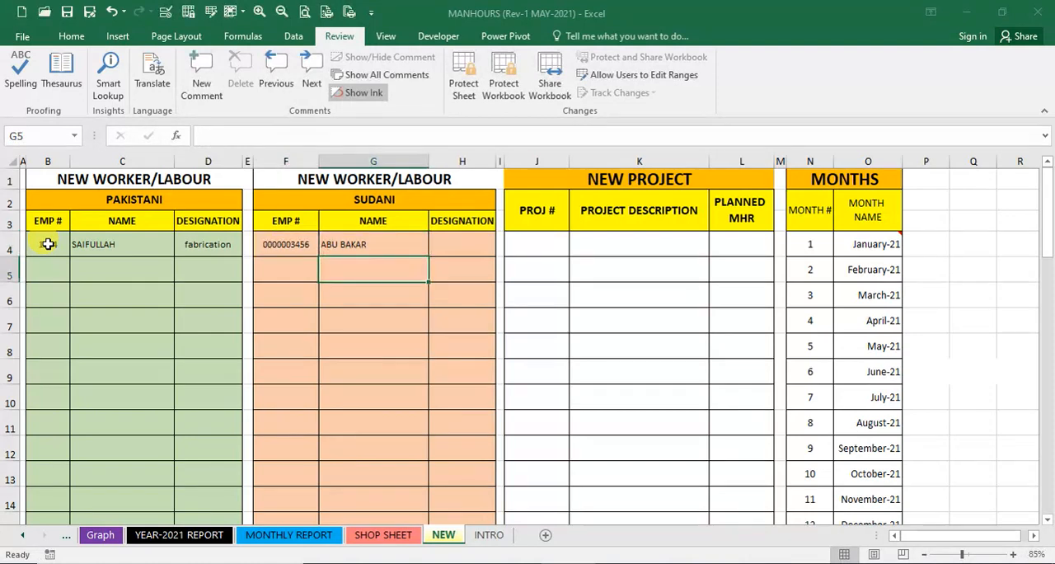
key("Left")
key("Left")
key("Left")
key("Left")
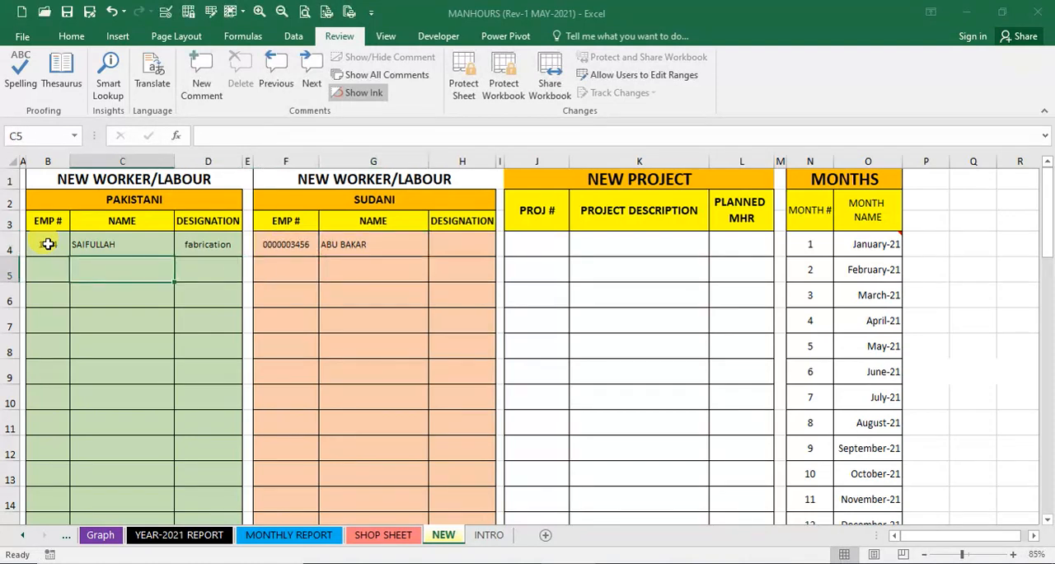
key("Left")
key("Right")
key("Left")
type("1236")
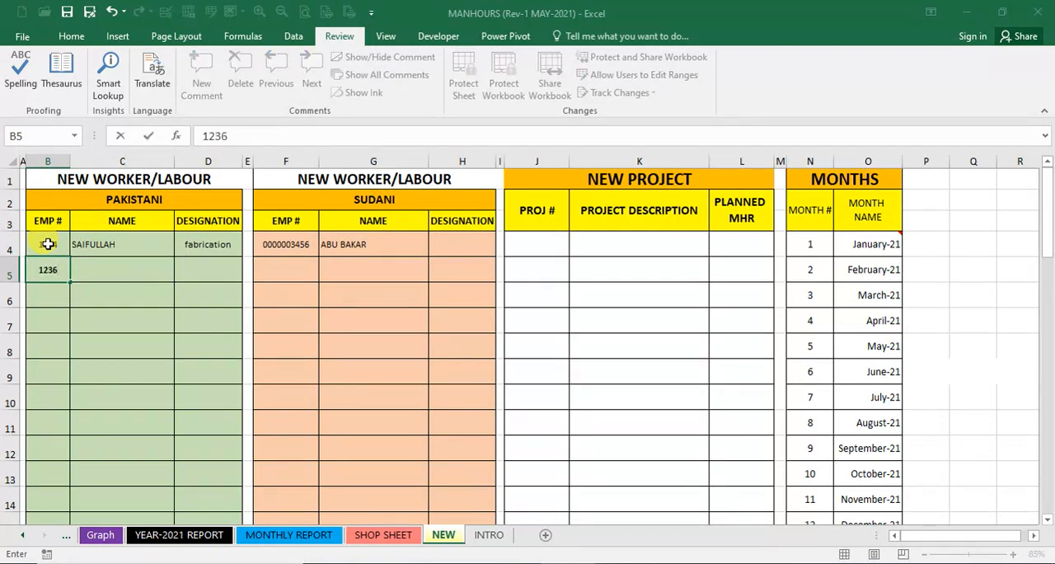
key("Tab")
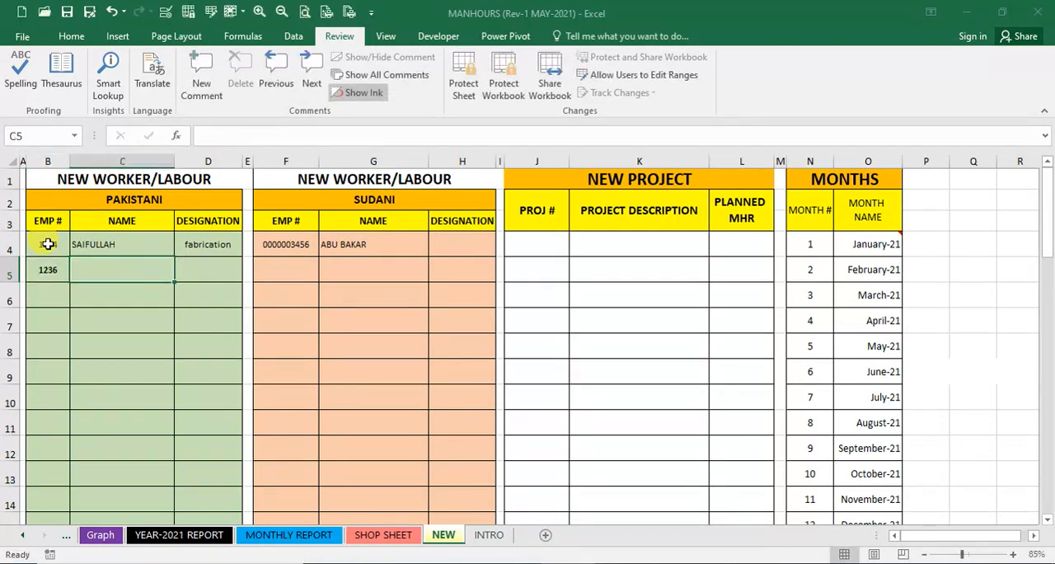
type("PA")
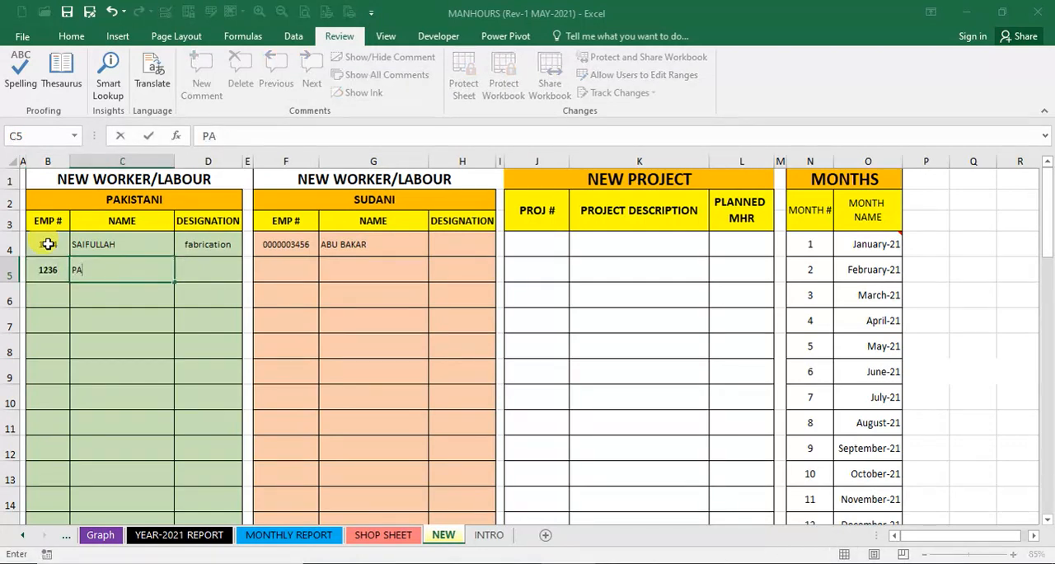
type("RAKSH")
key("Tab")
type("FA")
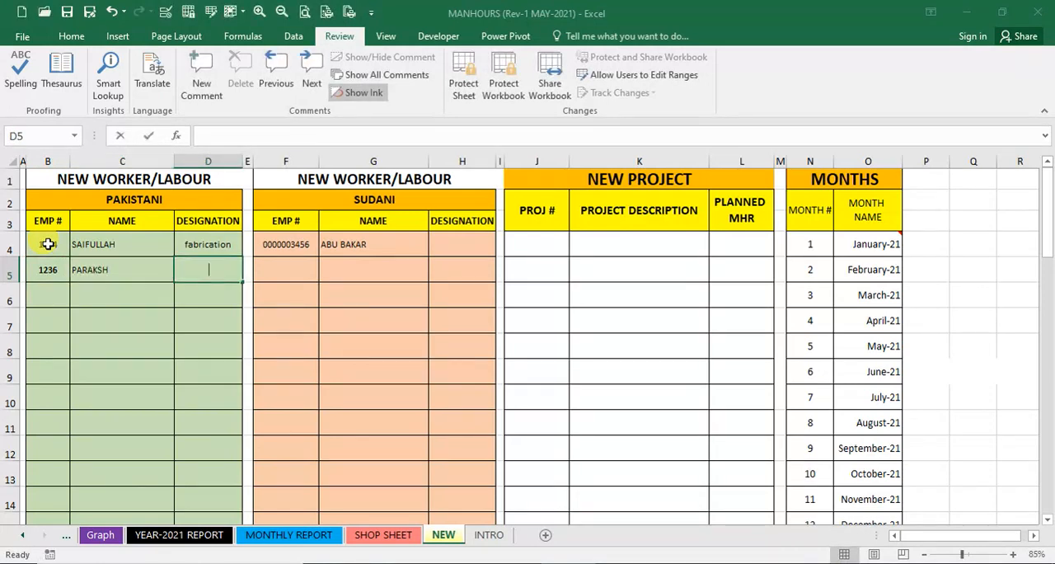
key("Return")
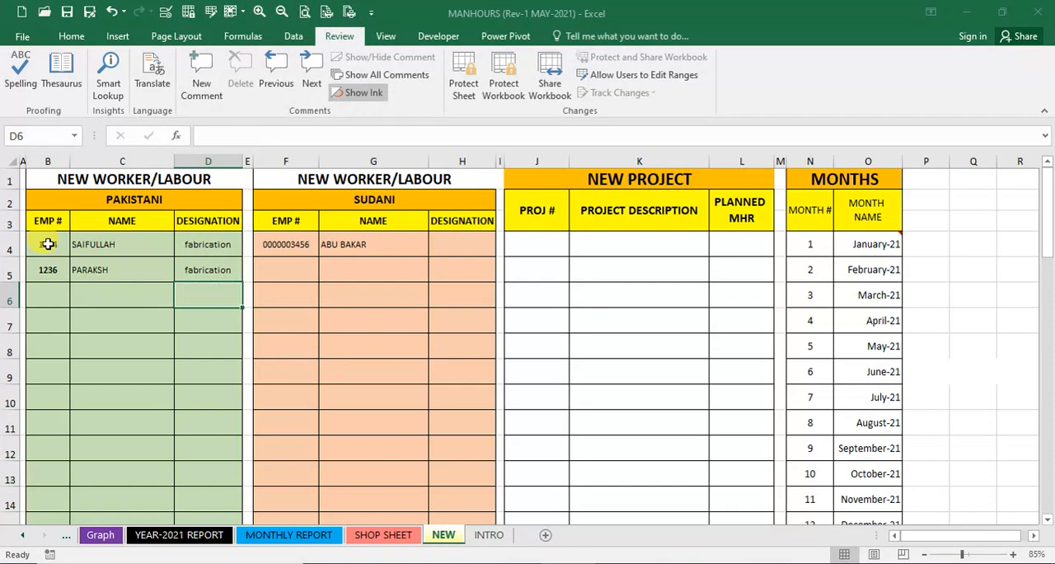
- Change the designation of both Pakistani workers in D5 and D4 to "FABRICATOR"
key("Up")
type("FA")
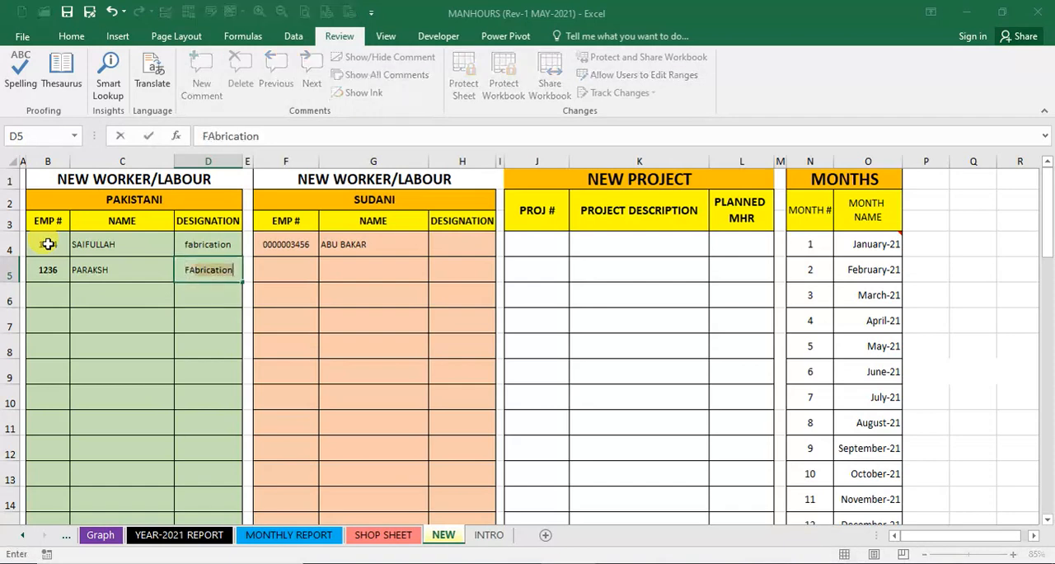
type("BRICATOR")
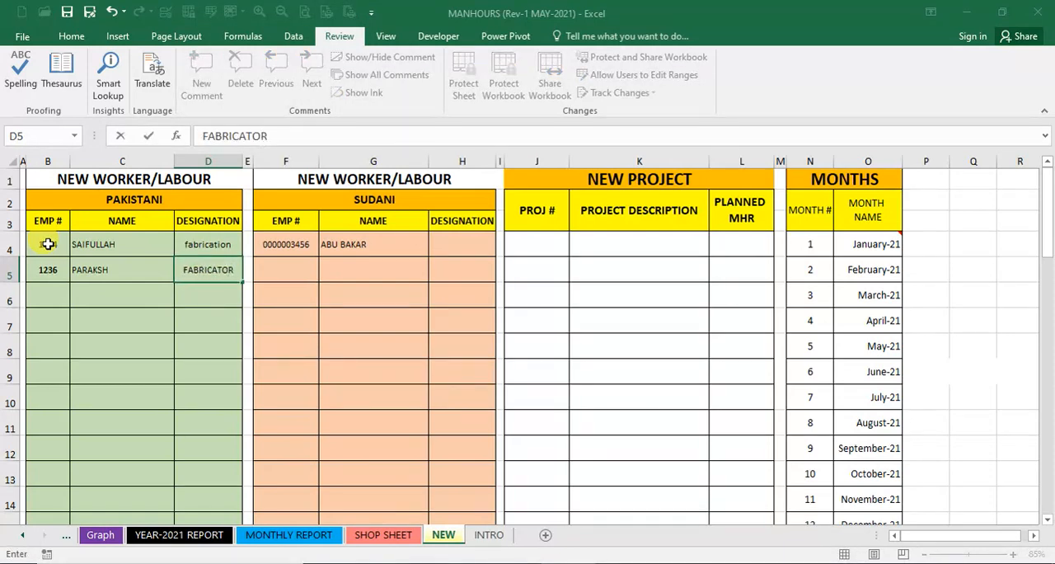
key("Return")
key("Up")
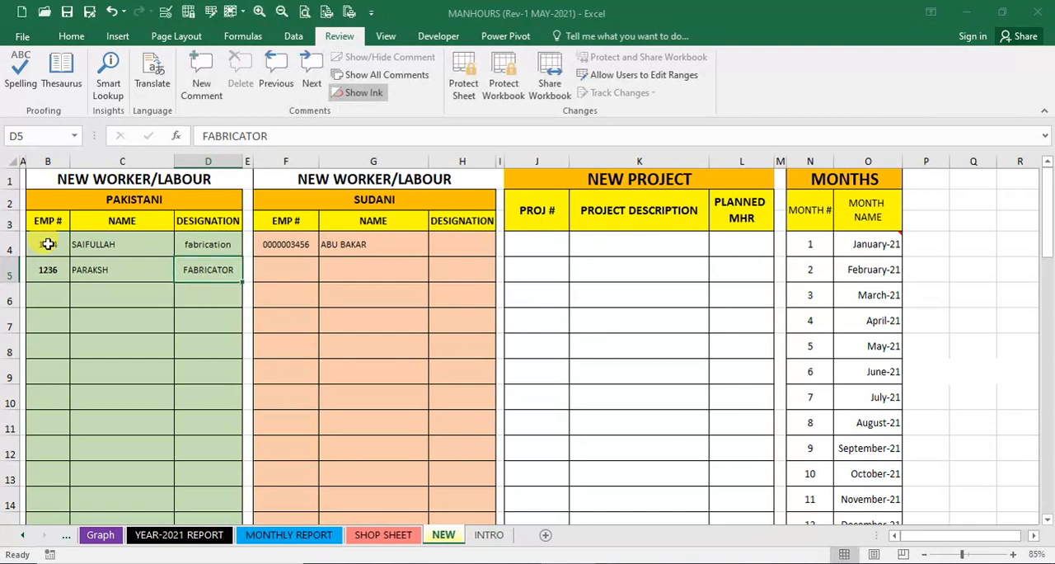
key("Up")
type("F")
key("Return")
- Add a second Sudani worker in row 5 with employee number in F5 and name in G5
key("Right")
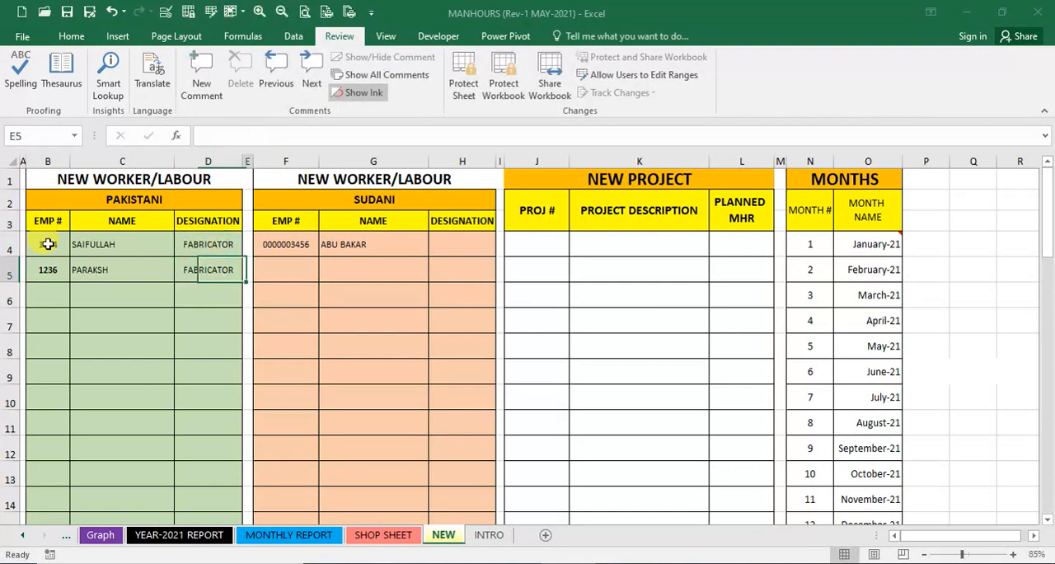
key("Right")
type("6543")
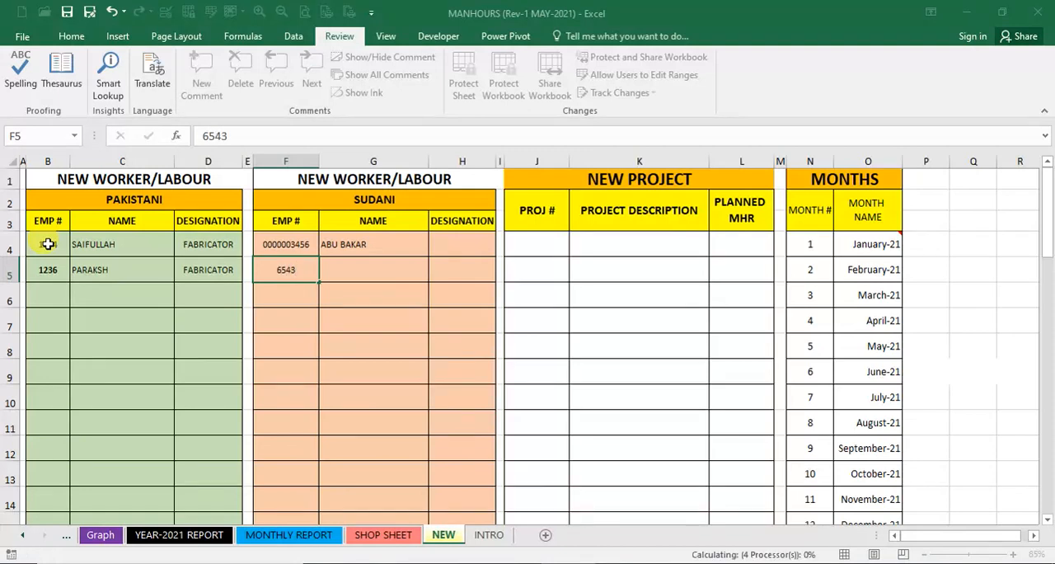
key("Tab")
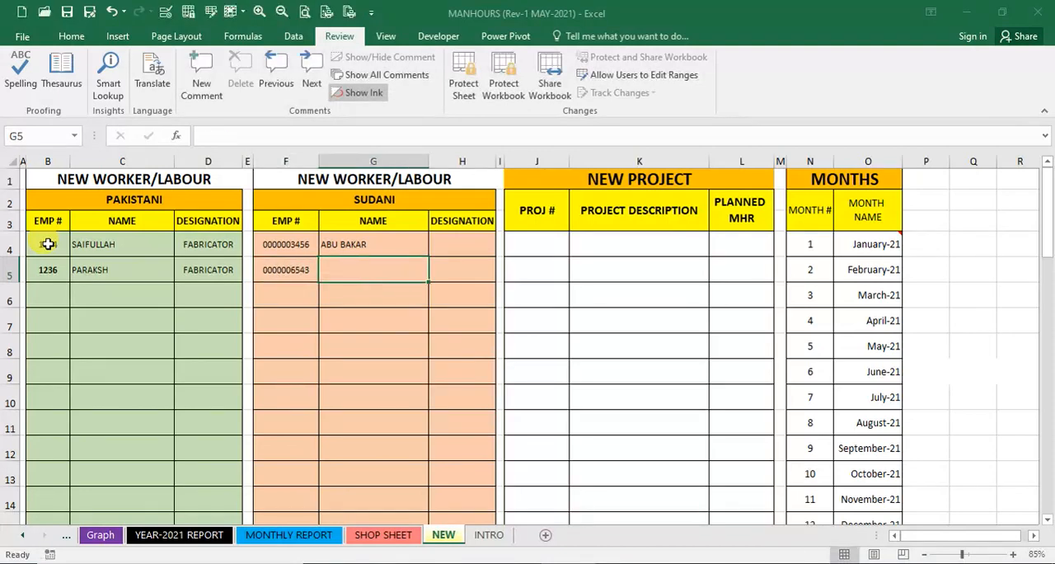
type("MUH")
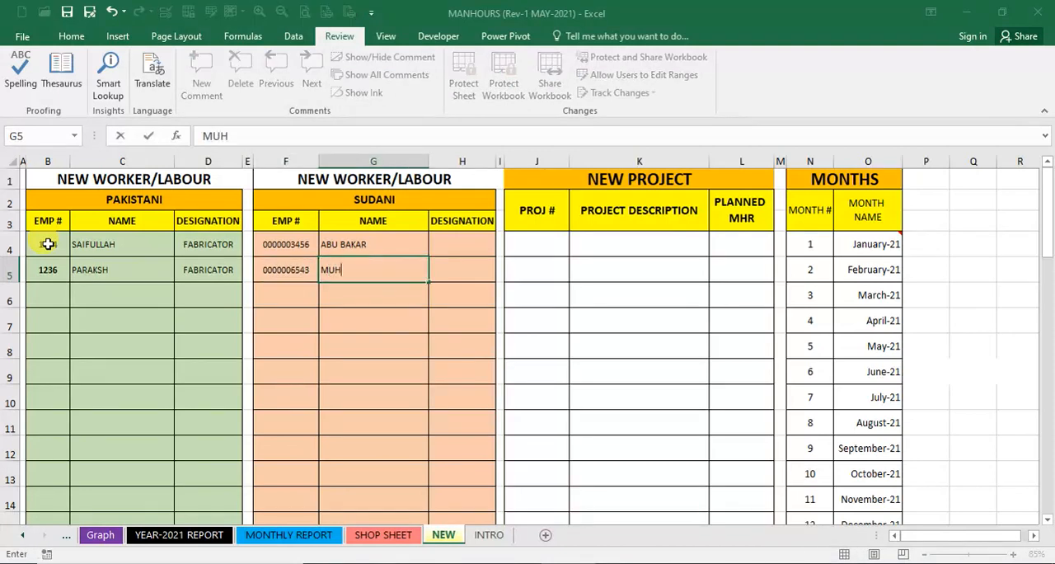
type("ANNAD")
key("ctrl+Return")
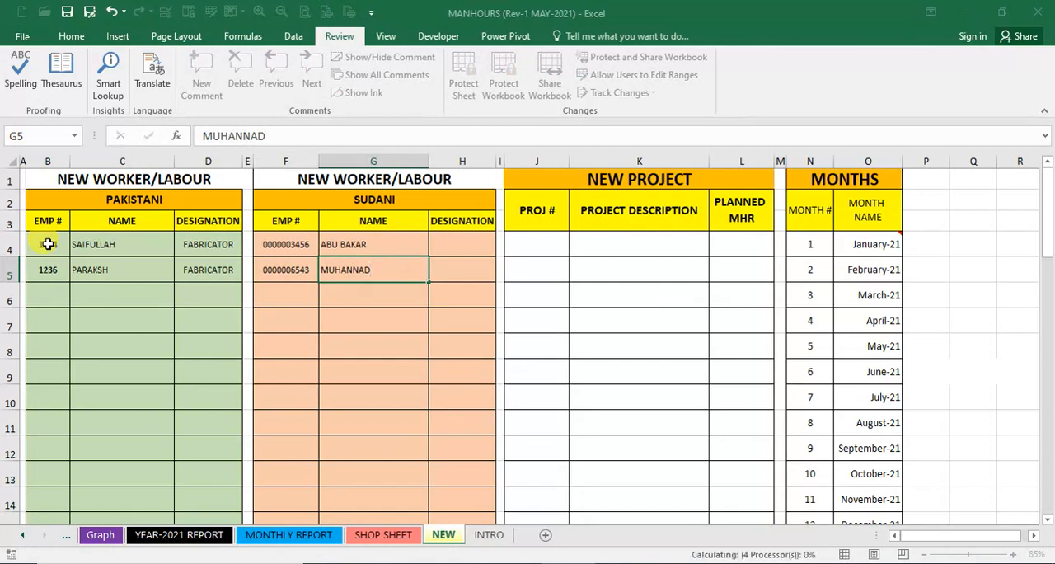
key("Return")
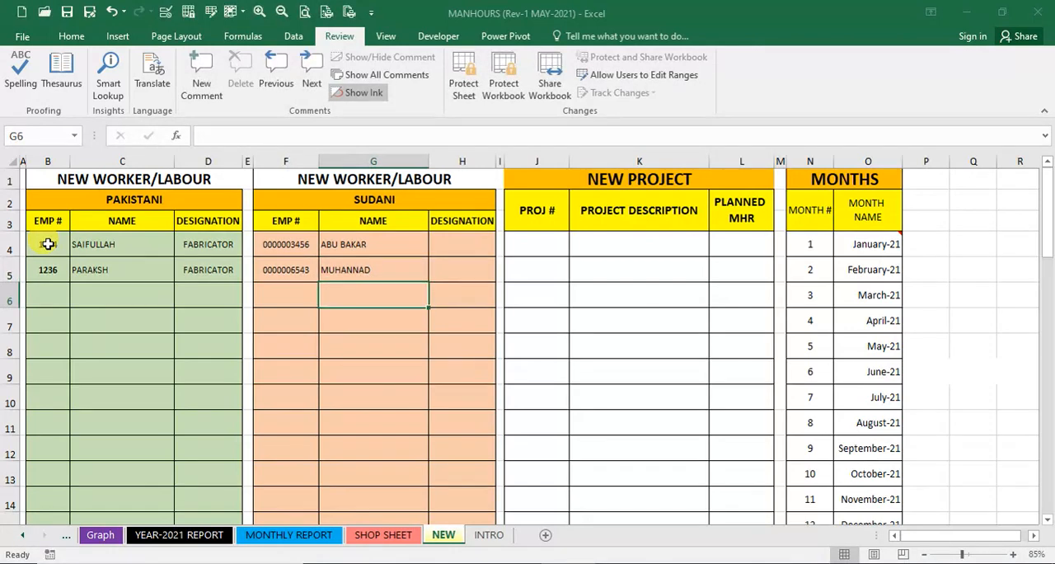
- Enter the new project numbers "IK-098" in J4 and "IK099" in J5
key("Up")
key("Left")
key("Left")
key("Left")
key("Left")
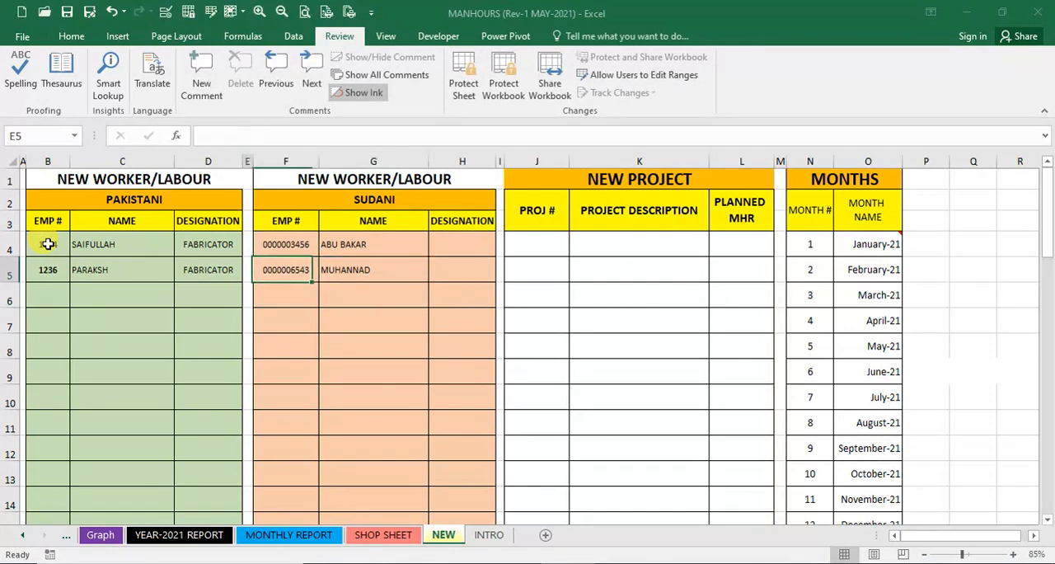
key("Right")
key("Right")
key("Right")
key("Right")
key("Right")
key("Right")
key("Right")
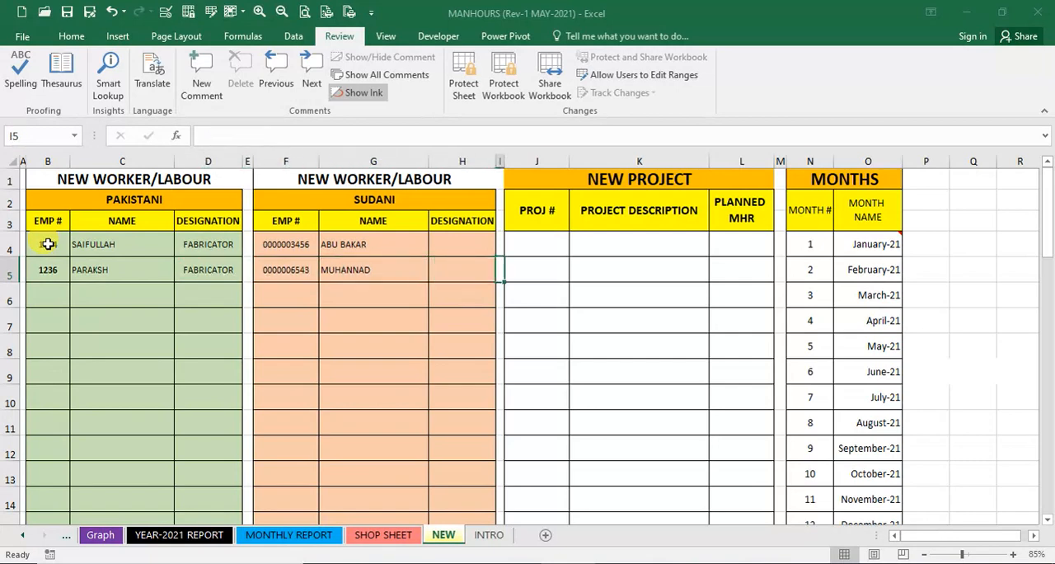
key("Up")
type("IK-098")
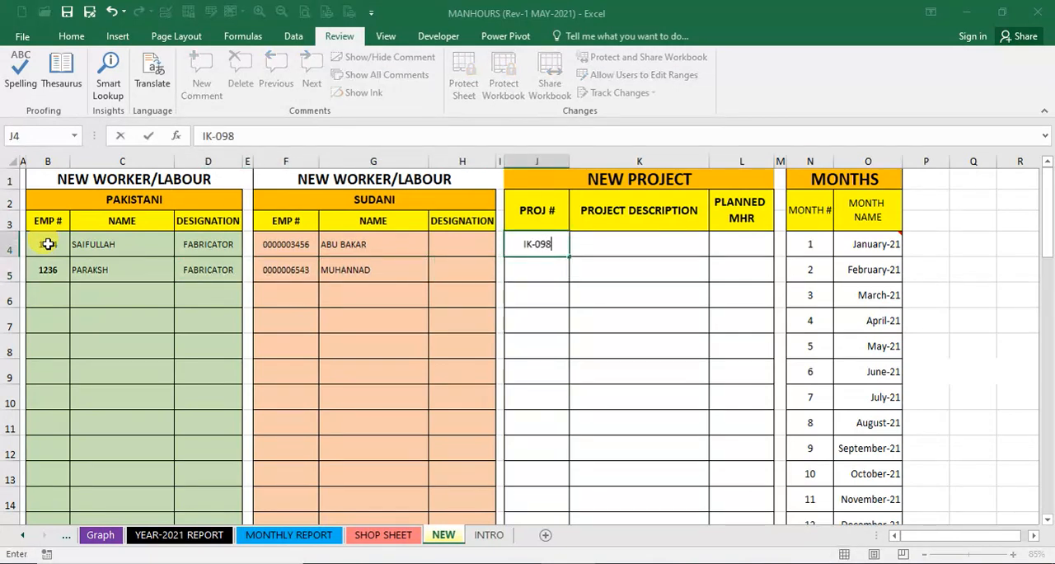
key("Return")
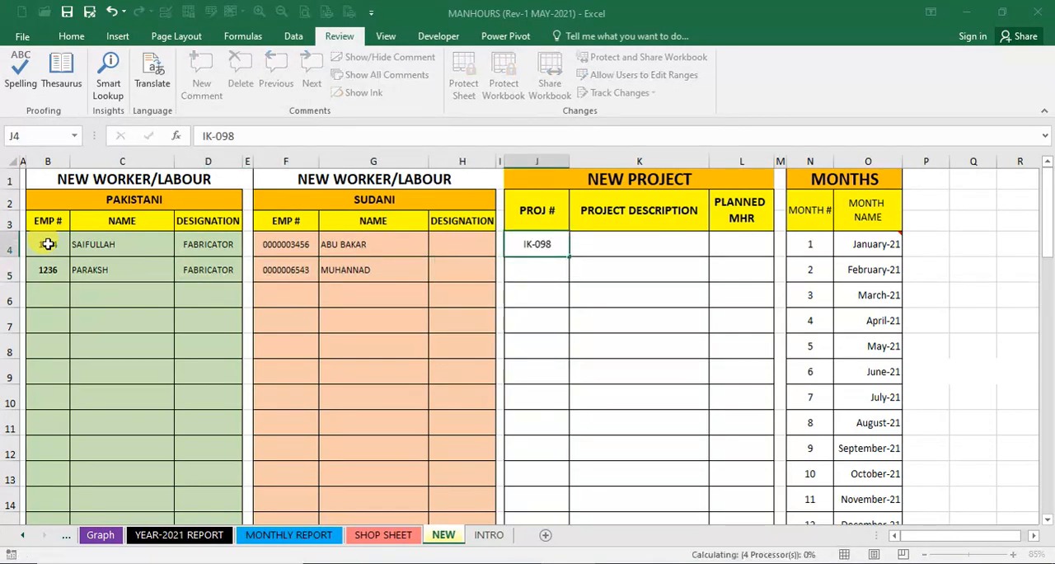
type("IK099")
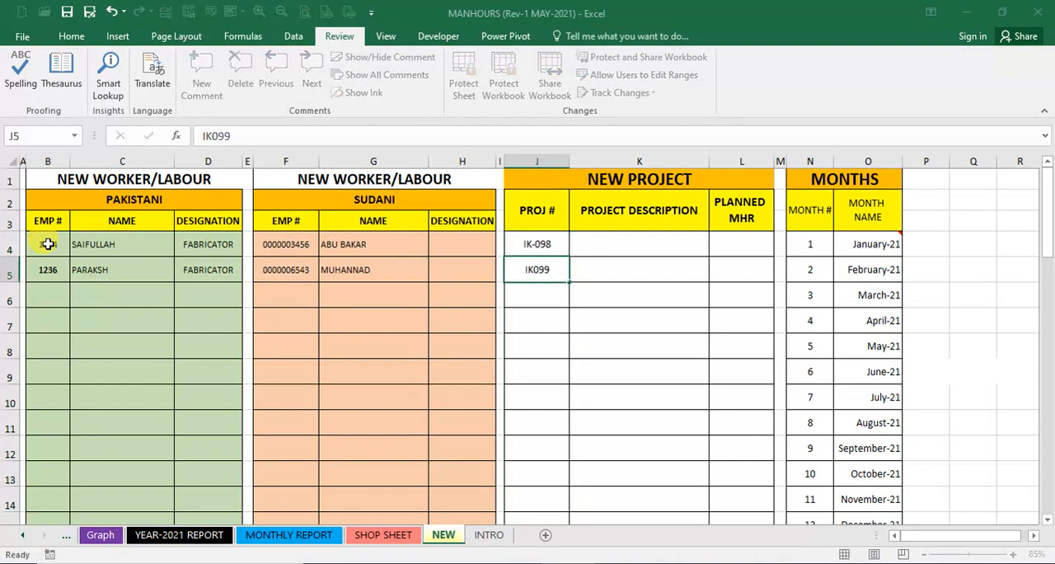
key("Return")
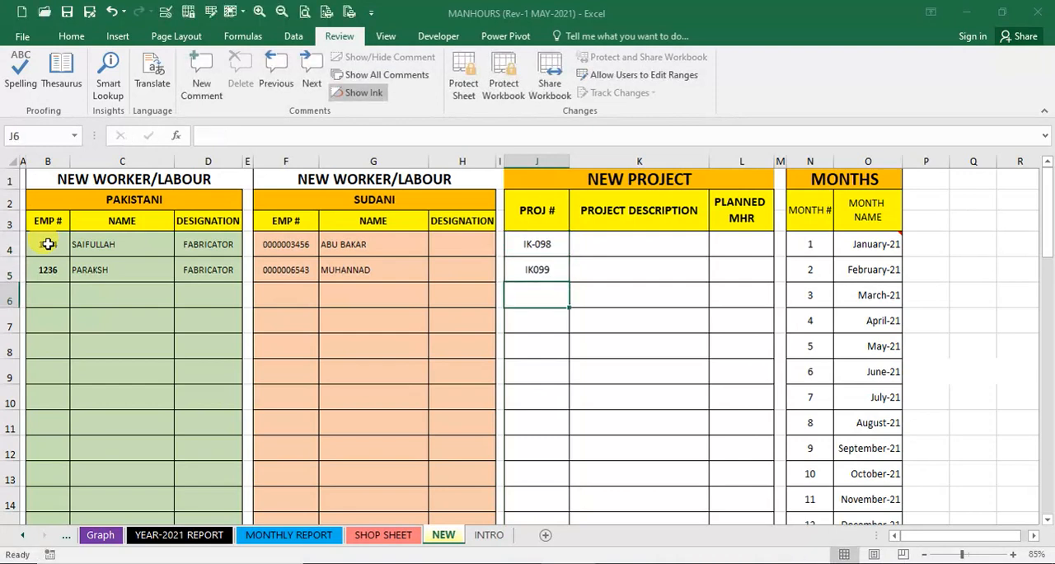
- Insert the missing hyphen in the second project number in J5 so it reads "IK-099"
key("Up")
key("F2")
key("Left")
key("Left")
key("Left")
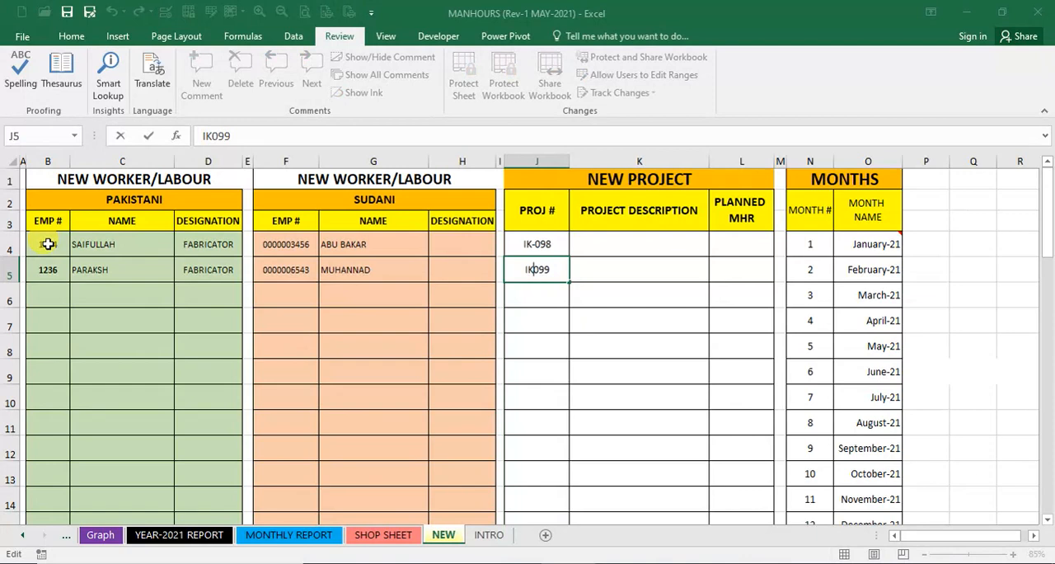
type("-")
key("Return")
key("Up")
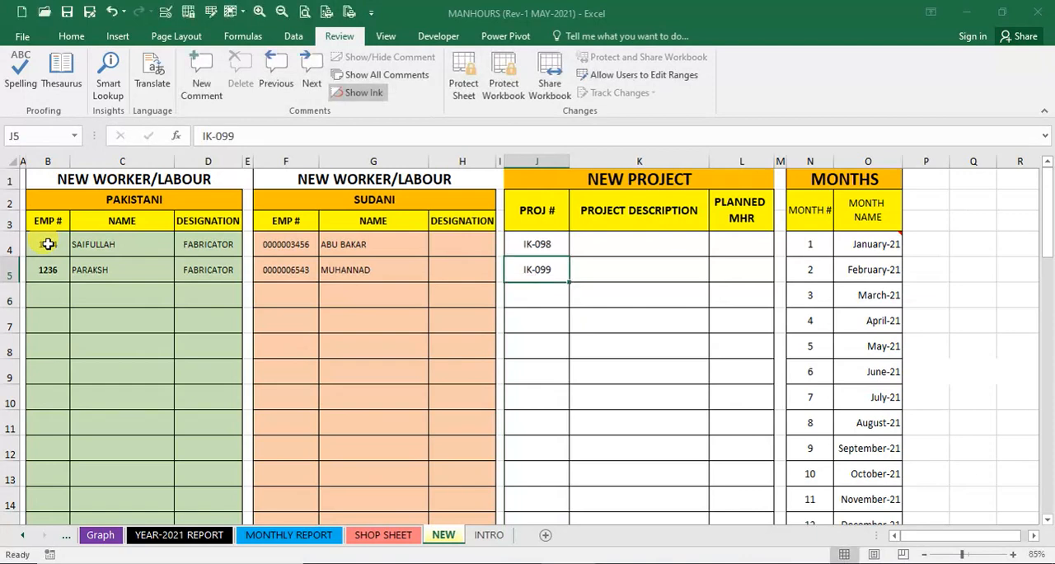
- Review the employee number, name and designation cells of the new Pakistani and Sudani workers in row 5
key("Left")
key("Left")
key("Left")
key("Left")
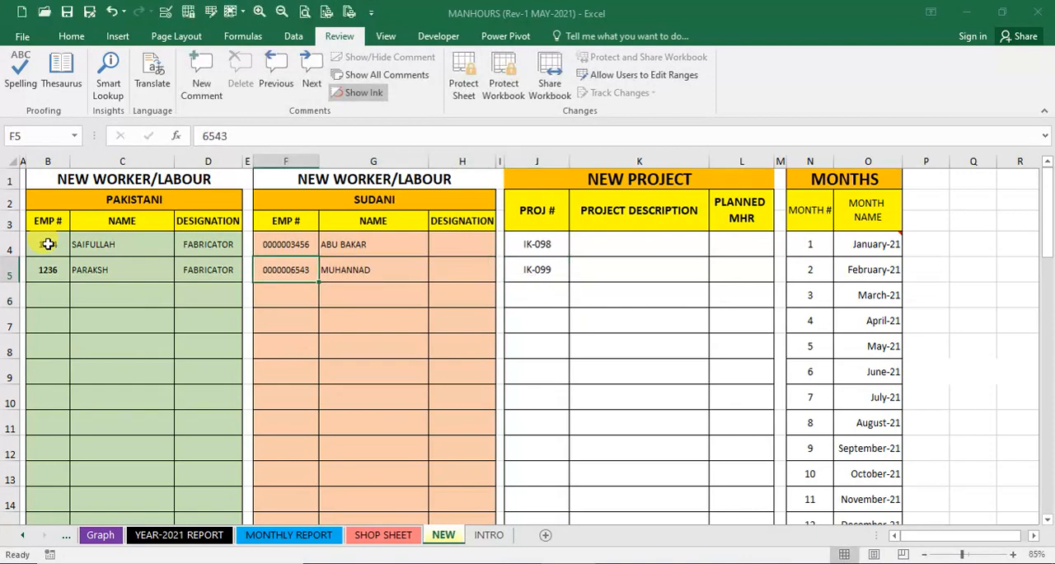
key("Right")
key("Right")
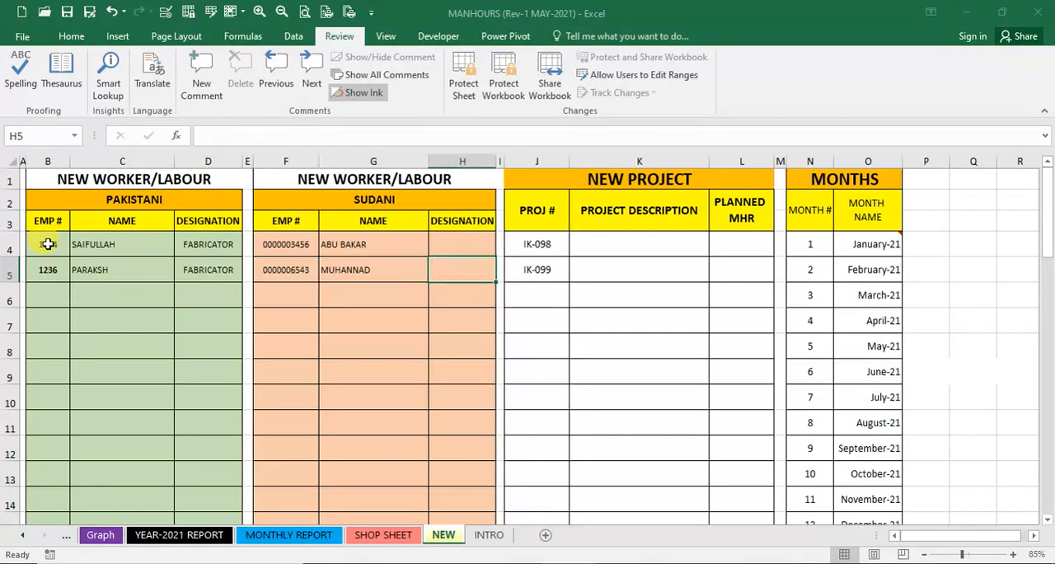
key("Left")
key("Left")
key("Left")
key("Left")
key("Left")
key("Left")
key("Right")
key("Right")
key("Right")
key("Right")
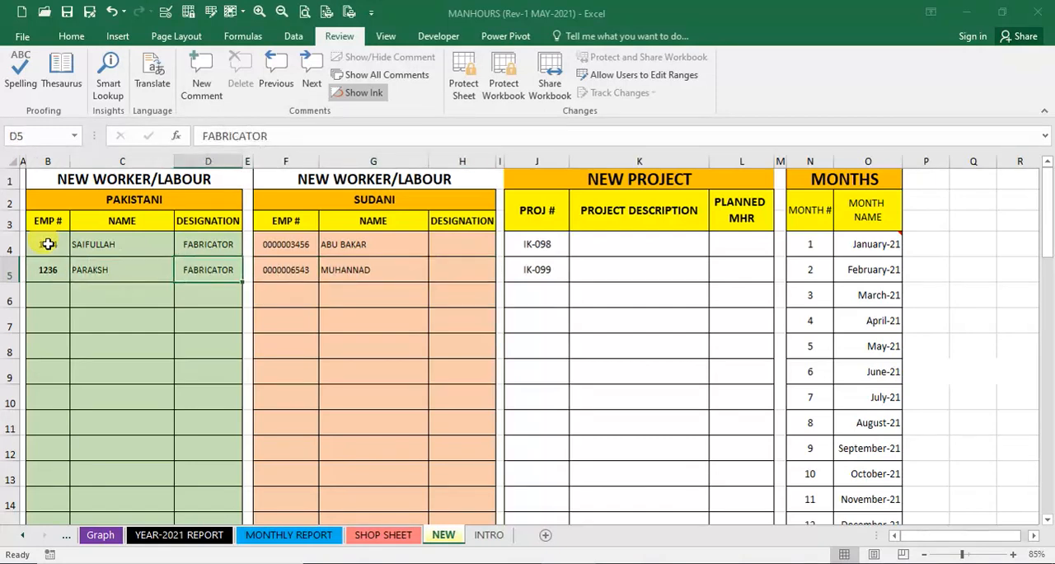
key("Down")
key("Left")
key("Left")
key("Left")
key("Left")
key("Up")
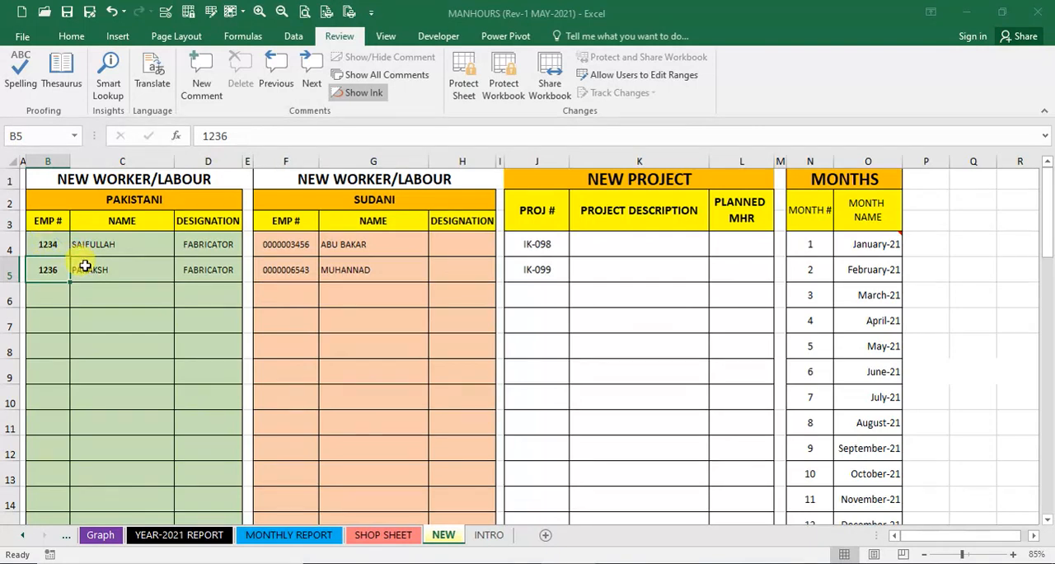
left_click(138, 277)
- Enter the project description "50CuM LPG TANK" for project IK-098 in K4
left_click(582, 244)
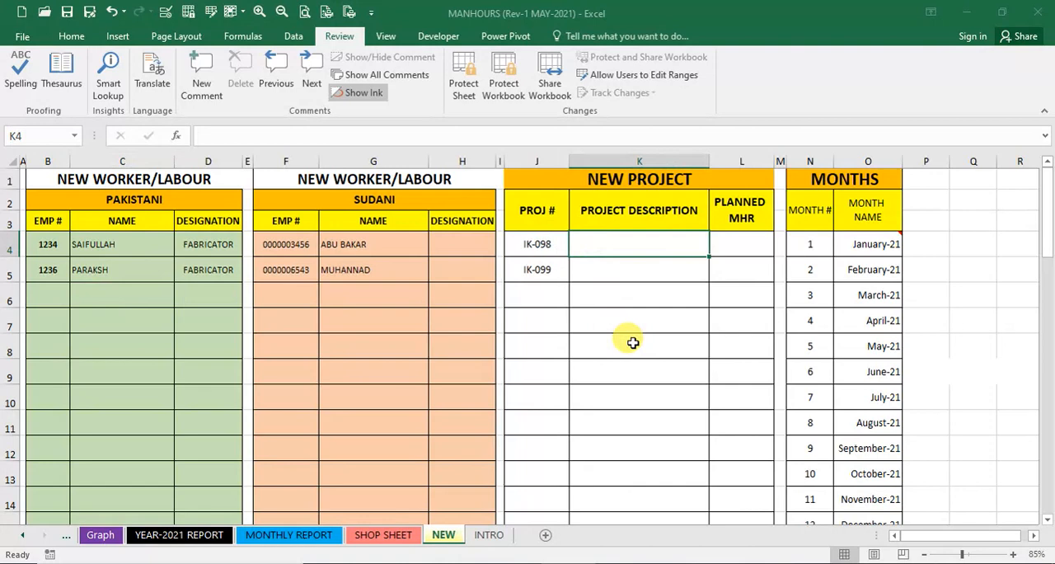
type("50C")
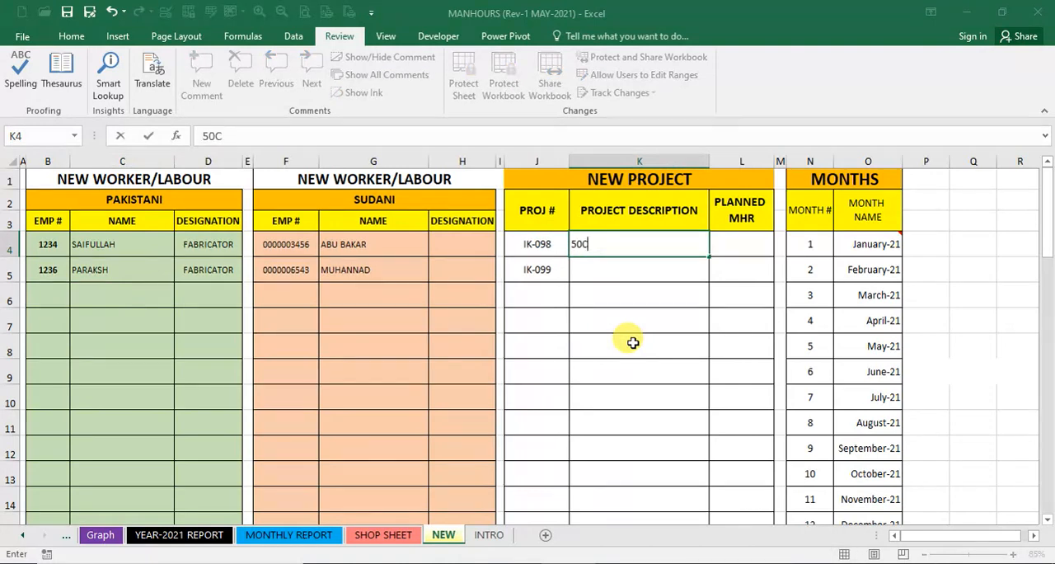
type("uM")
type("LPG TANK")
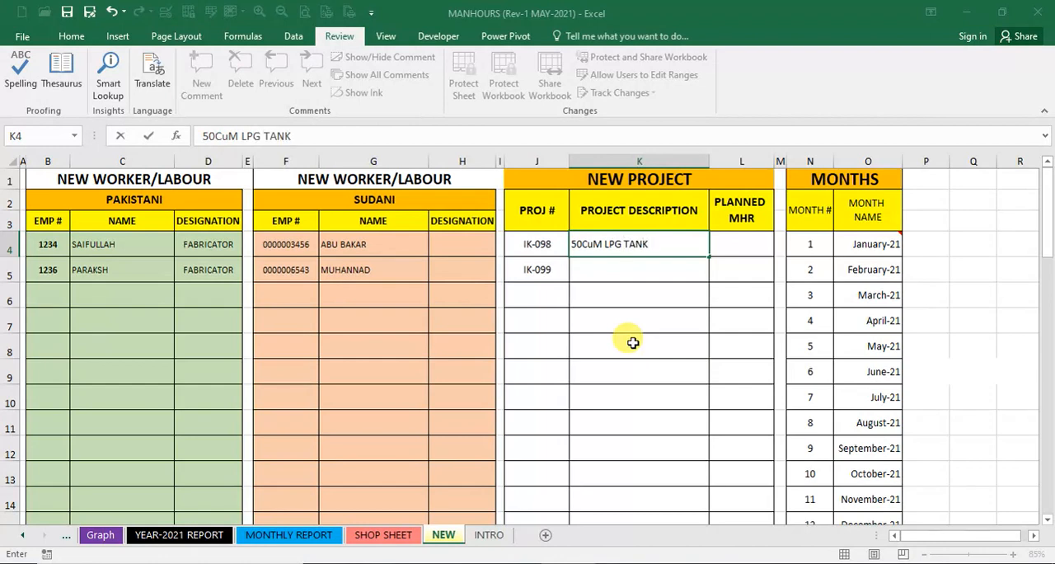
key("Tab")
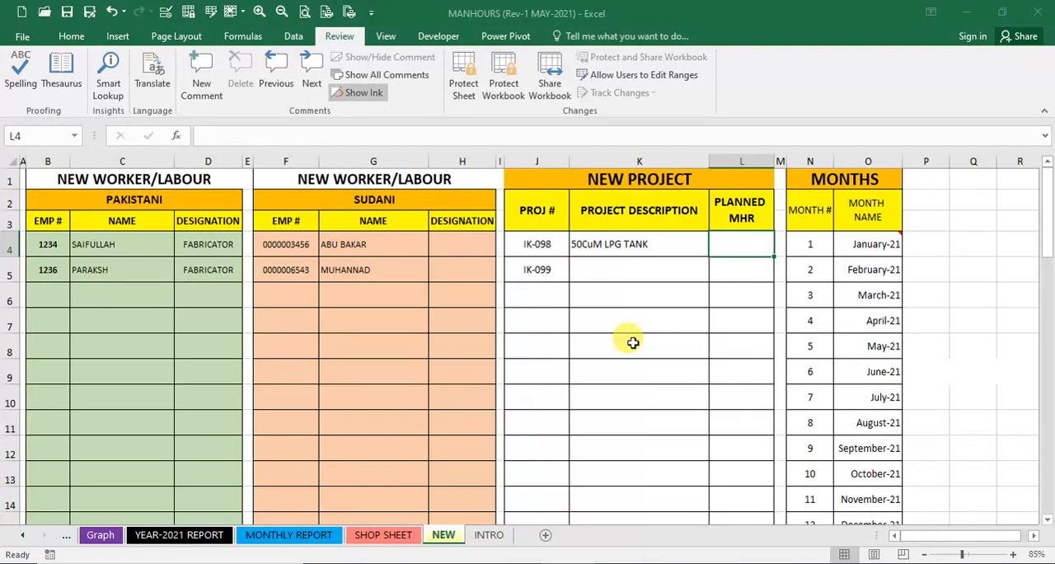
- Enter planned manhours of 400 for project IK-098 in L4 and 300 for IK-099 in L5
type("400")
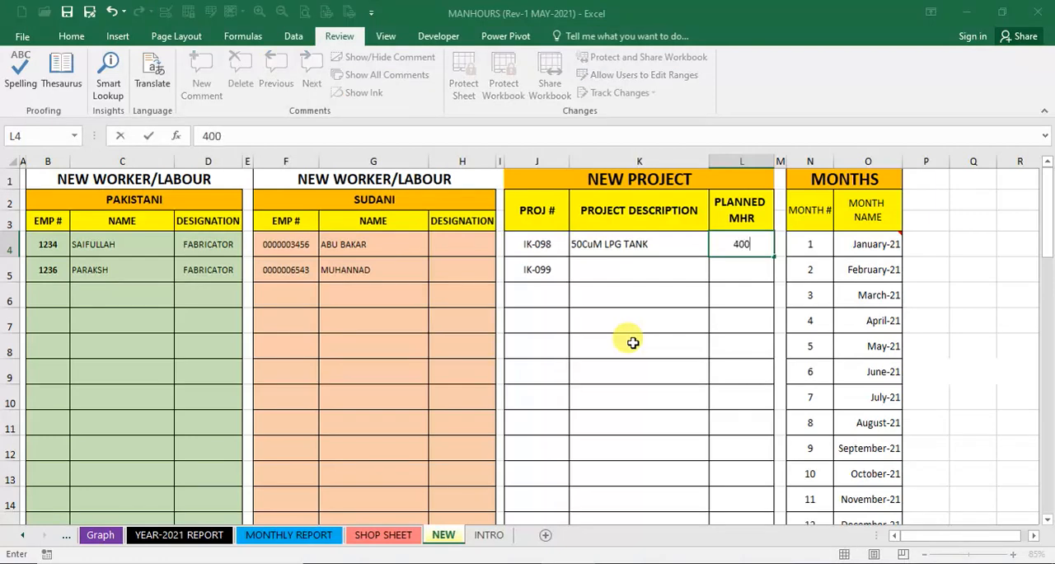
key("Return")
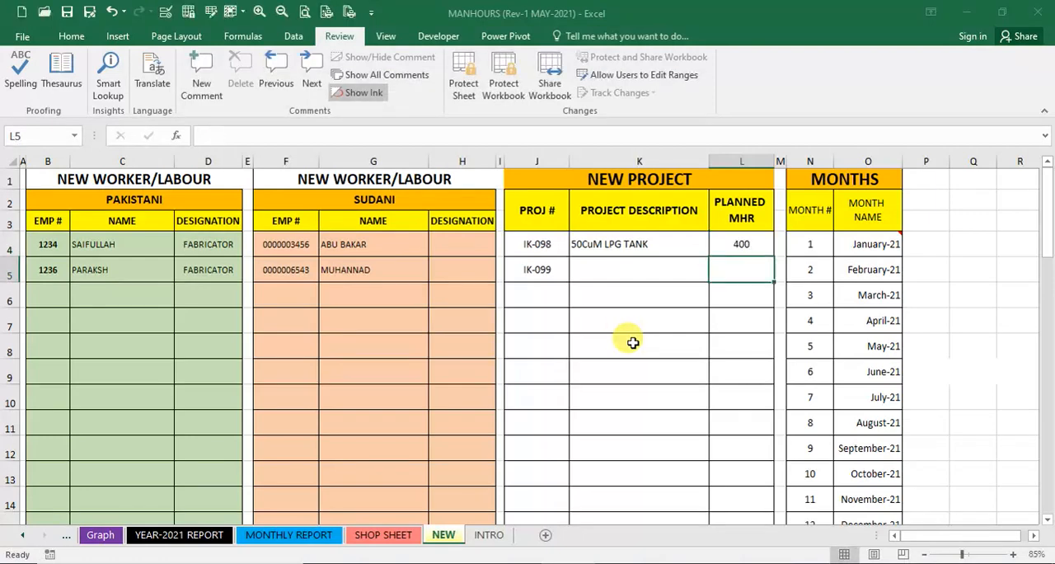
type("300")
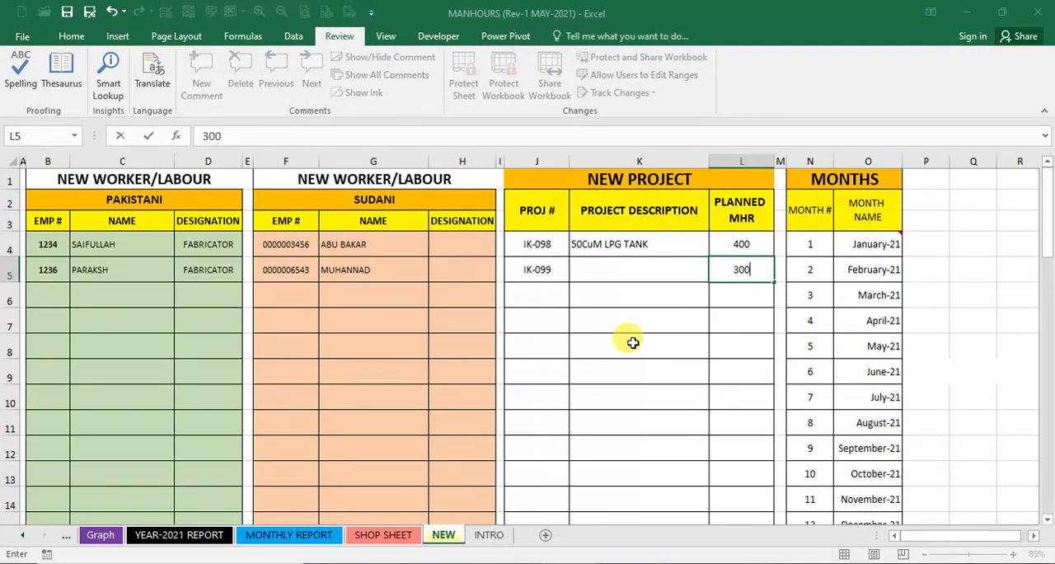
key("Return")
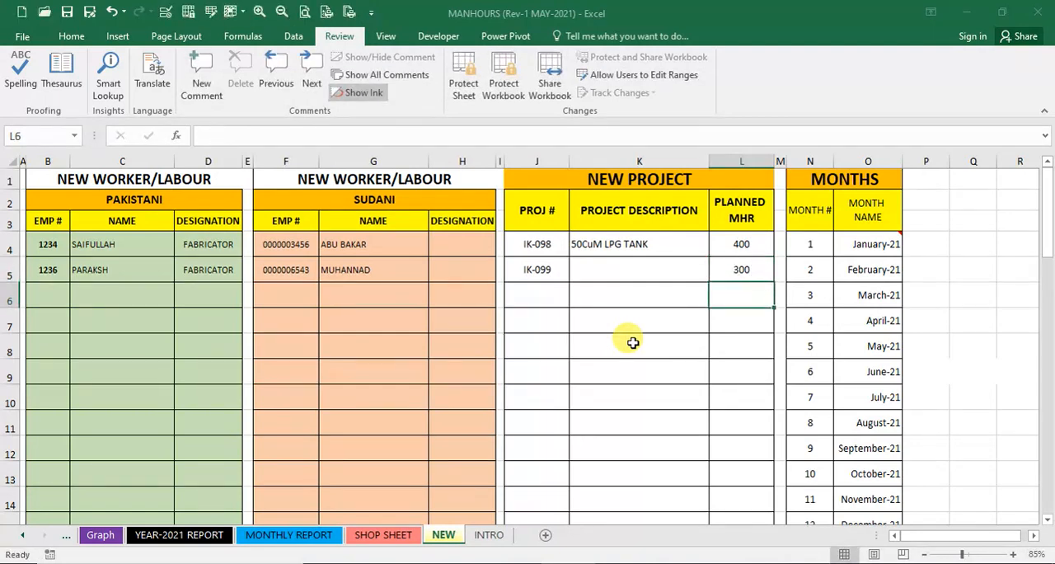
- Add a third project in row 6 with project number "IK-076" and planned manhours of 250
key("Left")
key("Left")
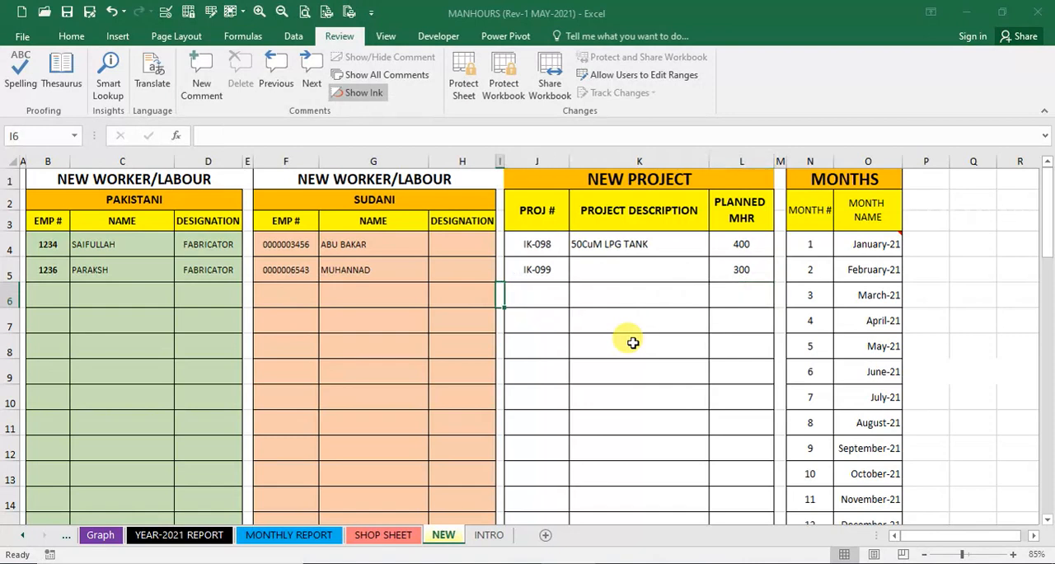
key("F2")
type("IK-076")
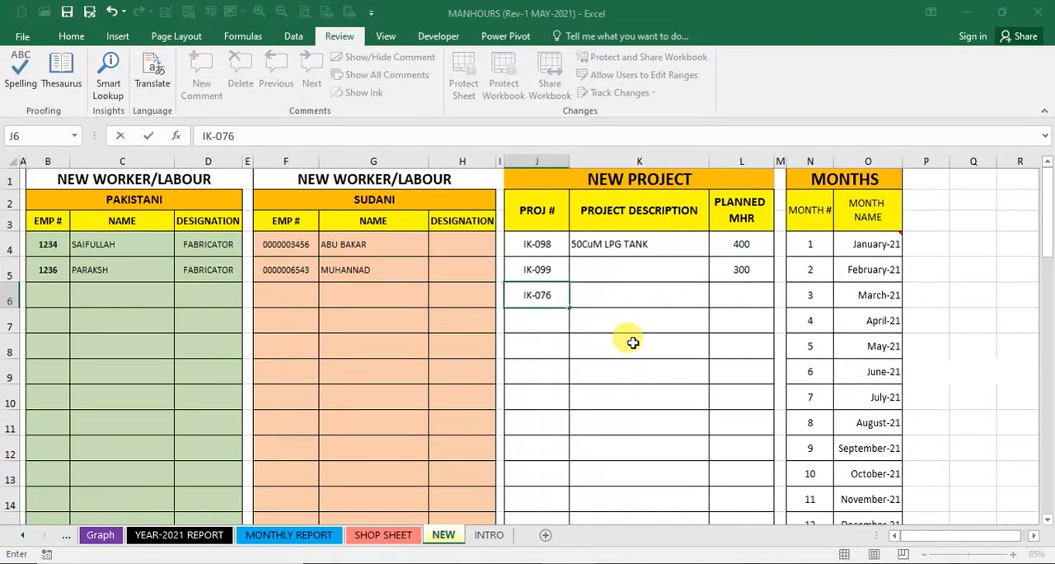
key("Return")
key("Up")
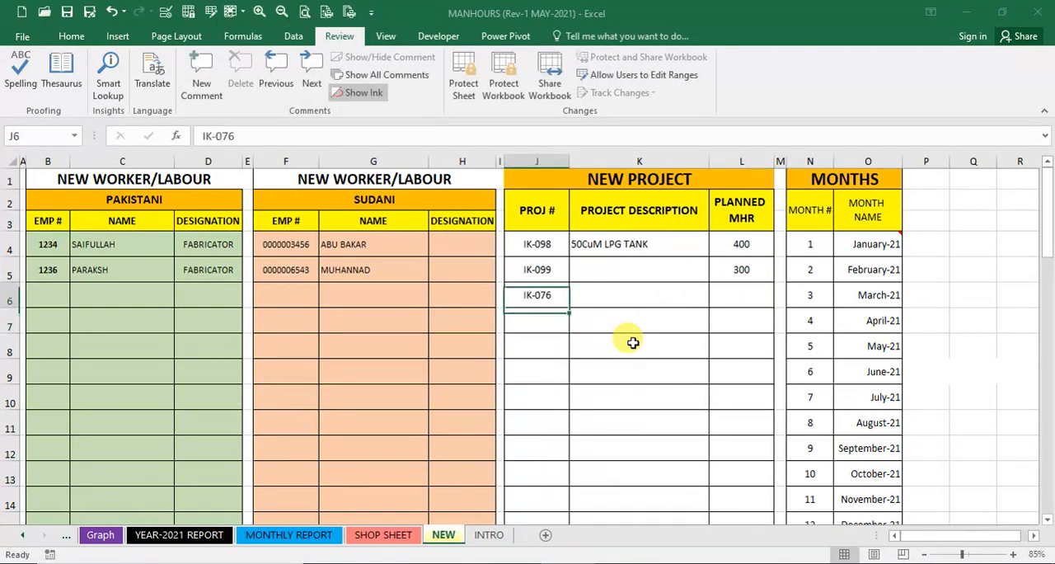
key("Right")
key("Right")
type("250")
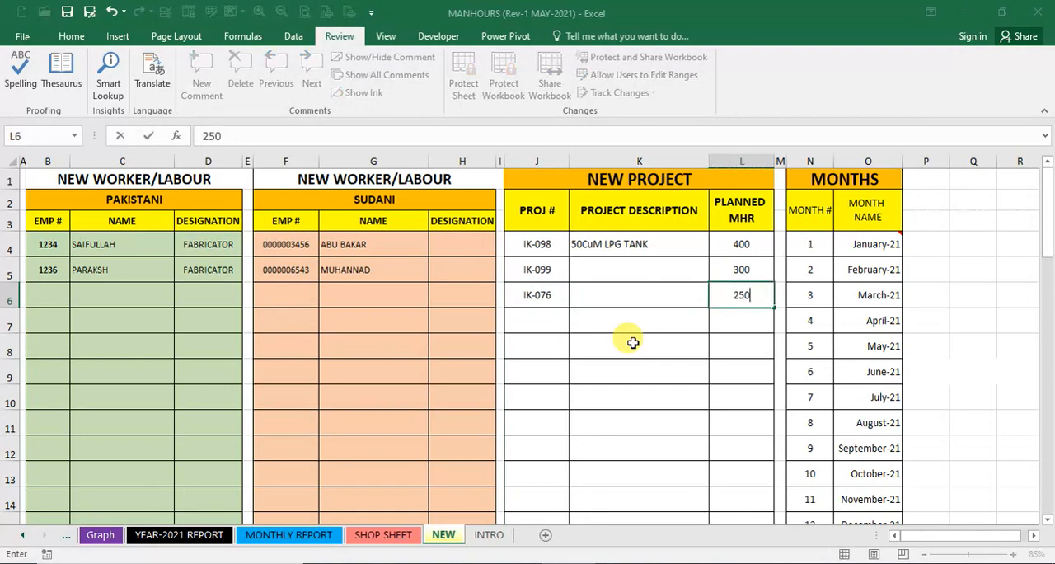
key("Return")
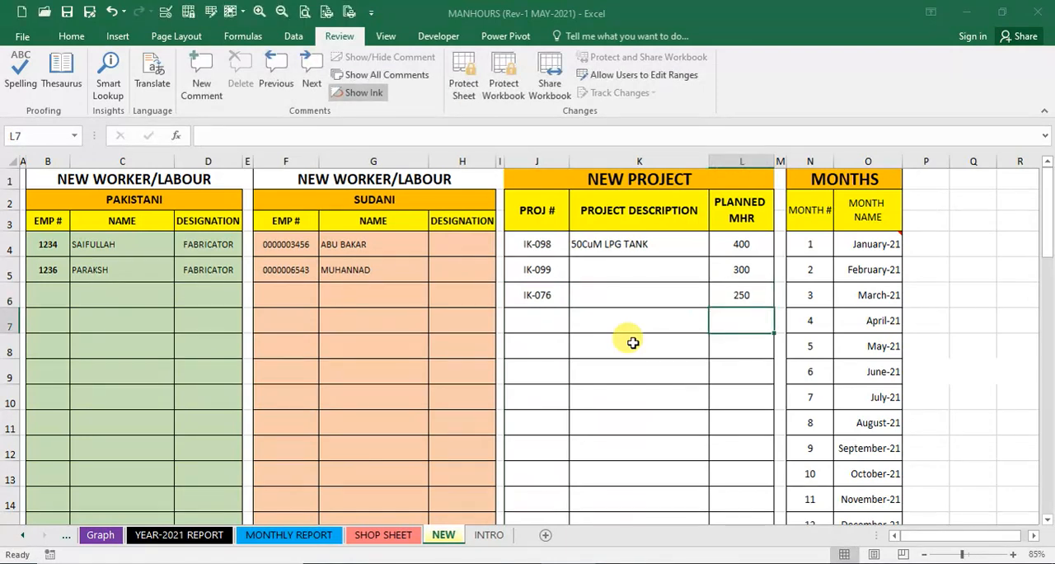
key("Up")
key("Up")
key("Up")
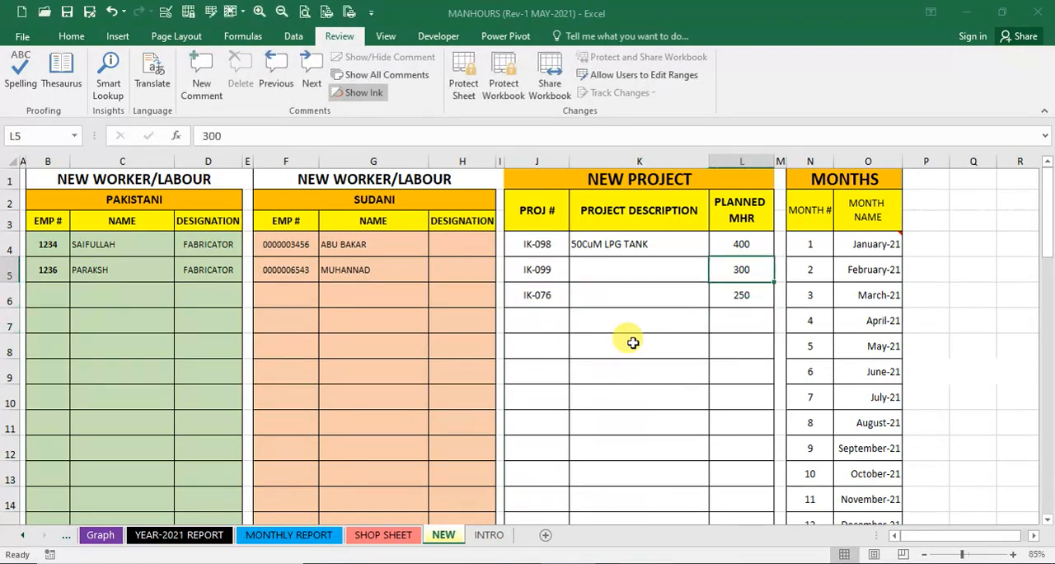
key("Down")
key("Down")
key("Down")
key("Left")
key("Left")
key("Left")
key("Left")
key("Left")
key("Left")
key("Left")
key("Left")
key("Left")
key("Left")
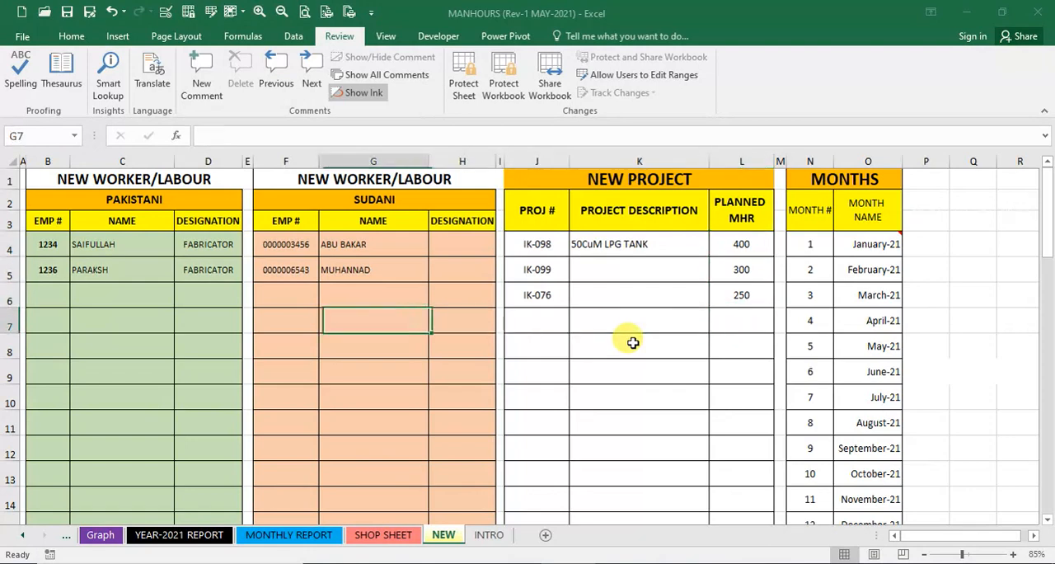
key("Left")
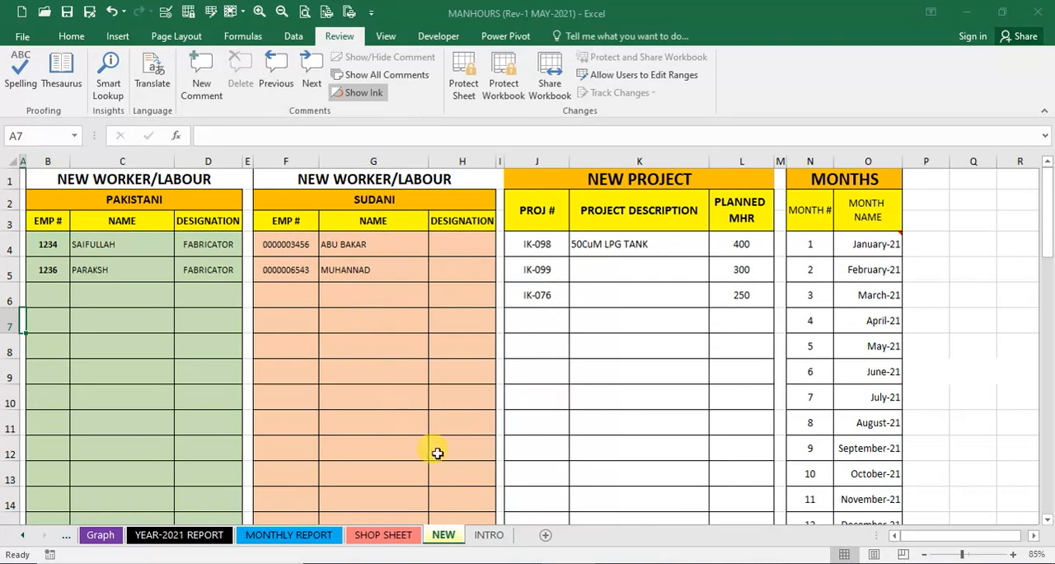
- Unhide the JAN sheet
right_click(439, 538)
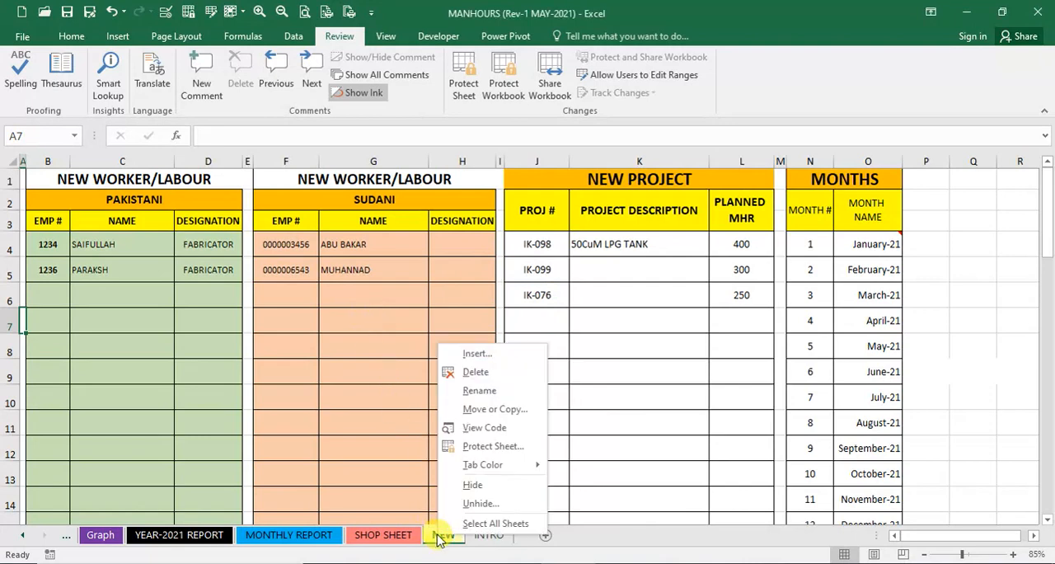
left_click(476, 504)
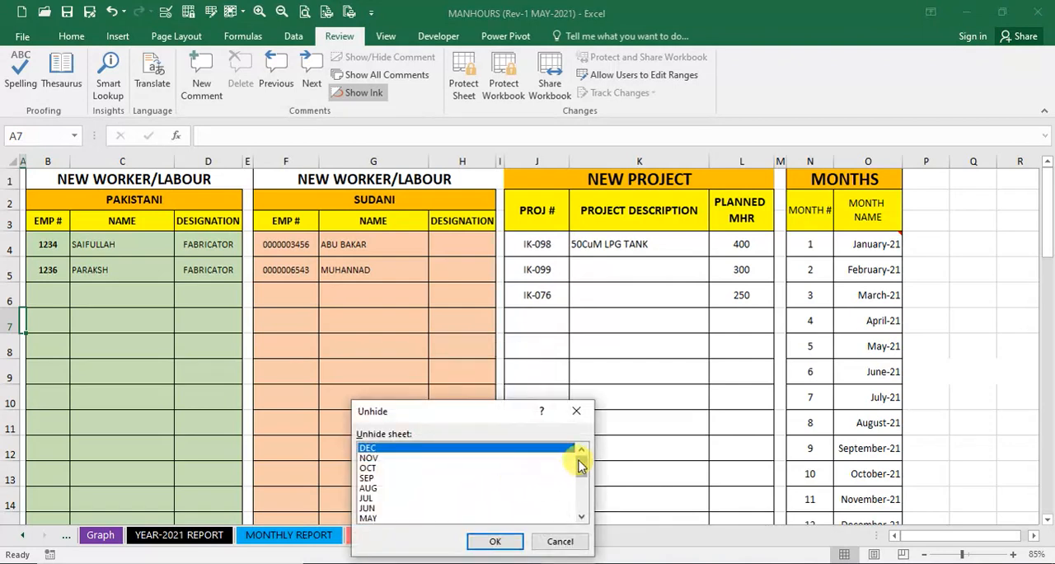
left_click_drag(580, 466, 581, 496)
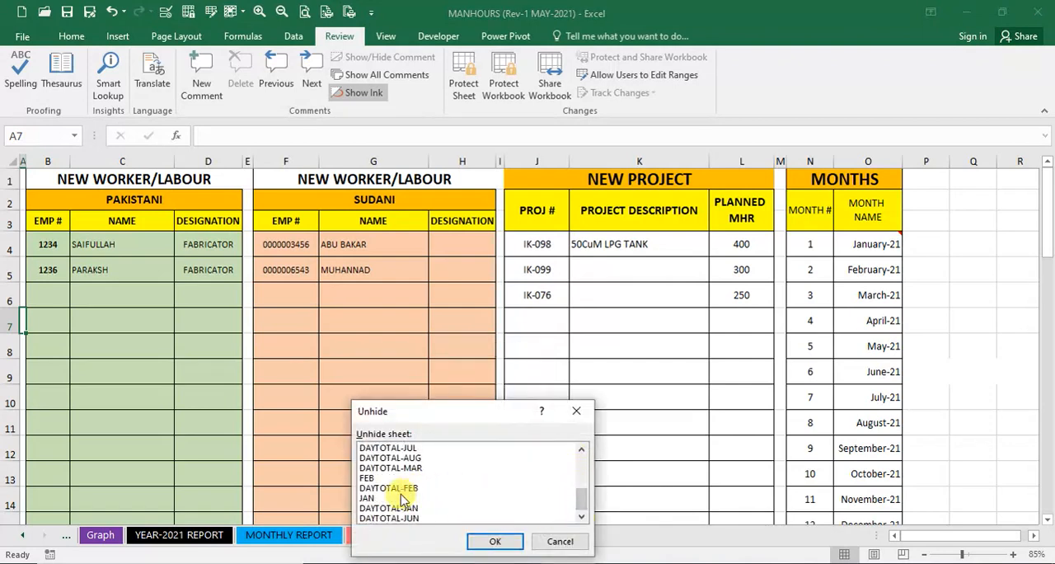
left_click(369, 498)
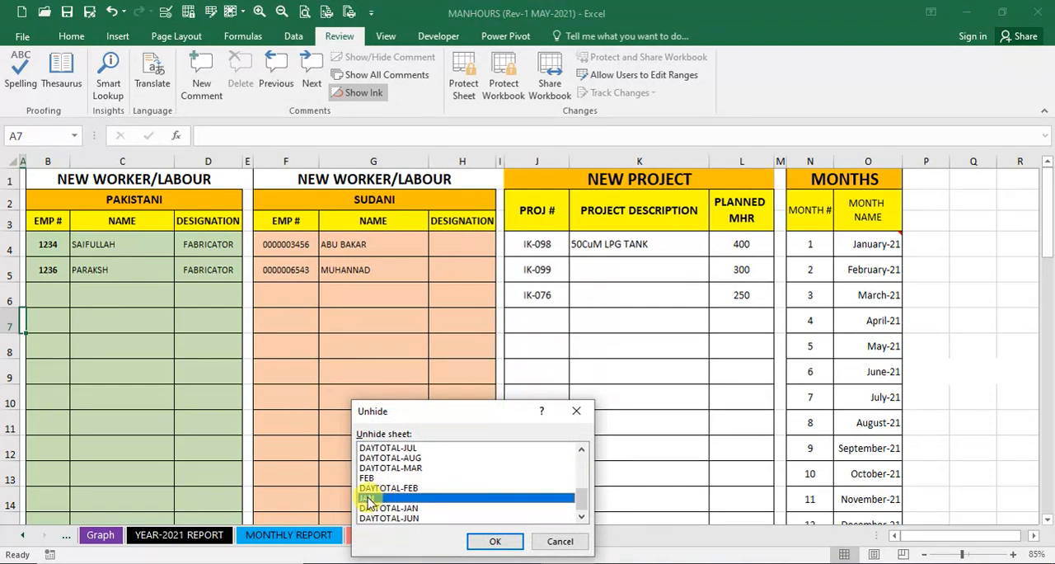
left_click(497, 542)
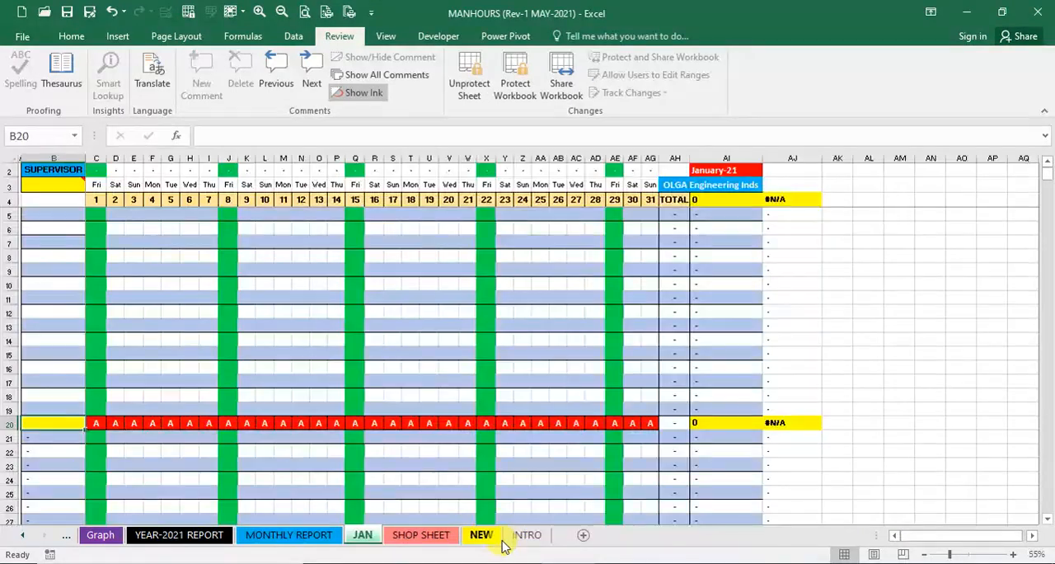
- Examine the comment on B3 and the yellow employee name cells B3, B20 and B36 of the JAN sheet
left_click(115, 211)
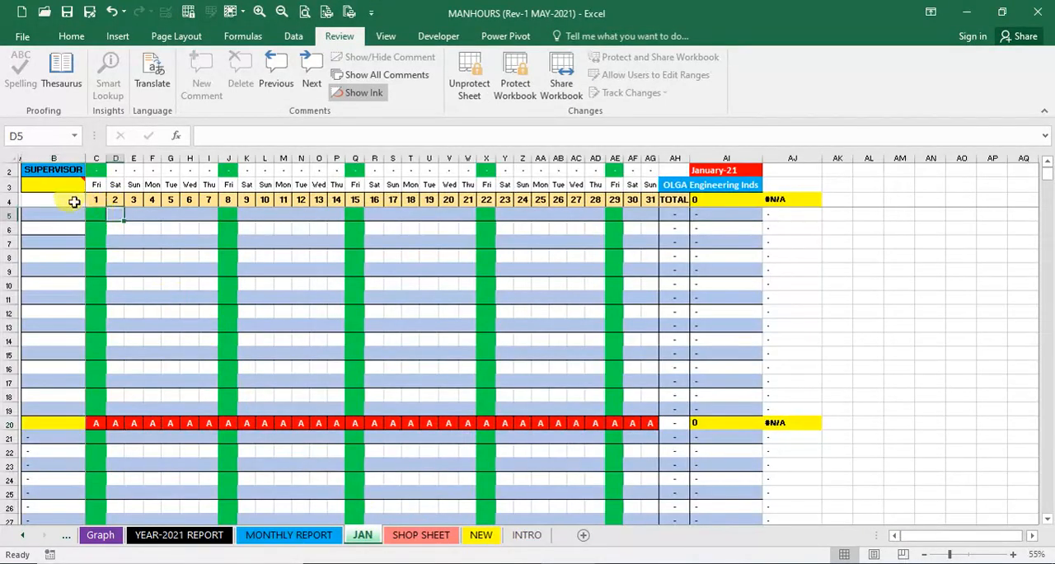
mouse_move(63, 184)
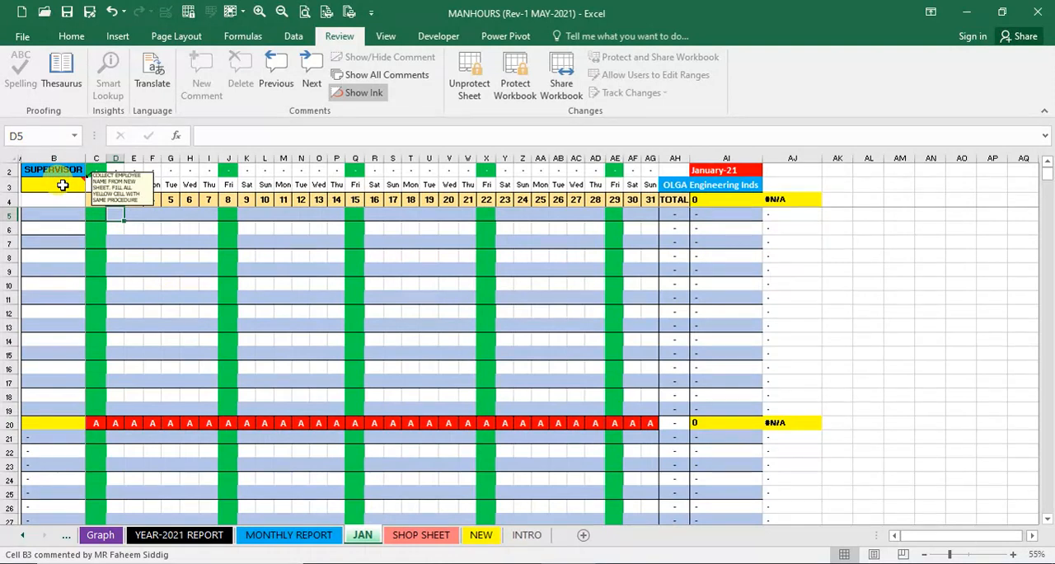
left_click(63, 184)
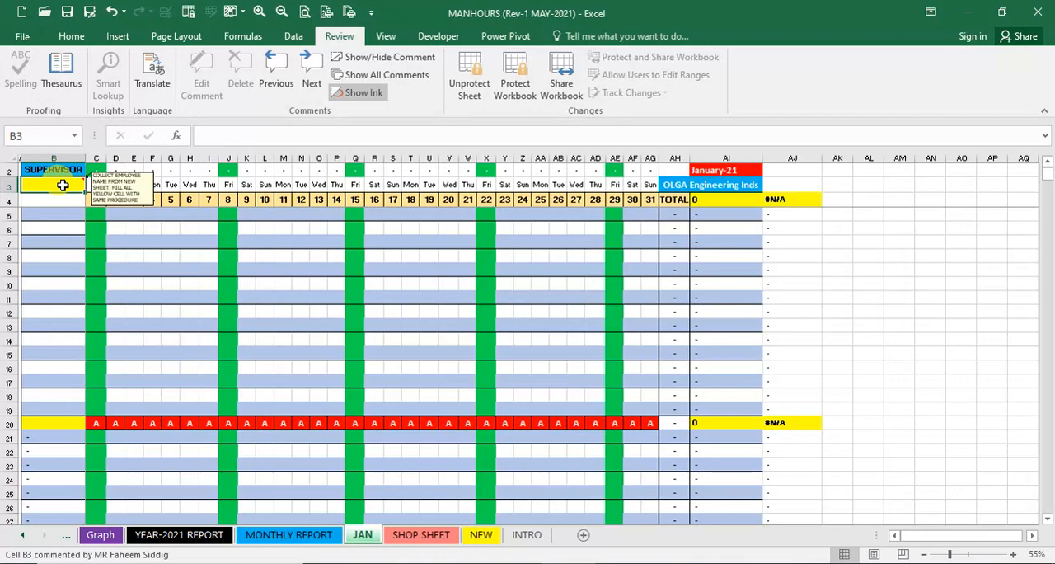
left_click(53, 421)
scroll(52, 421, "down", 6)
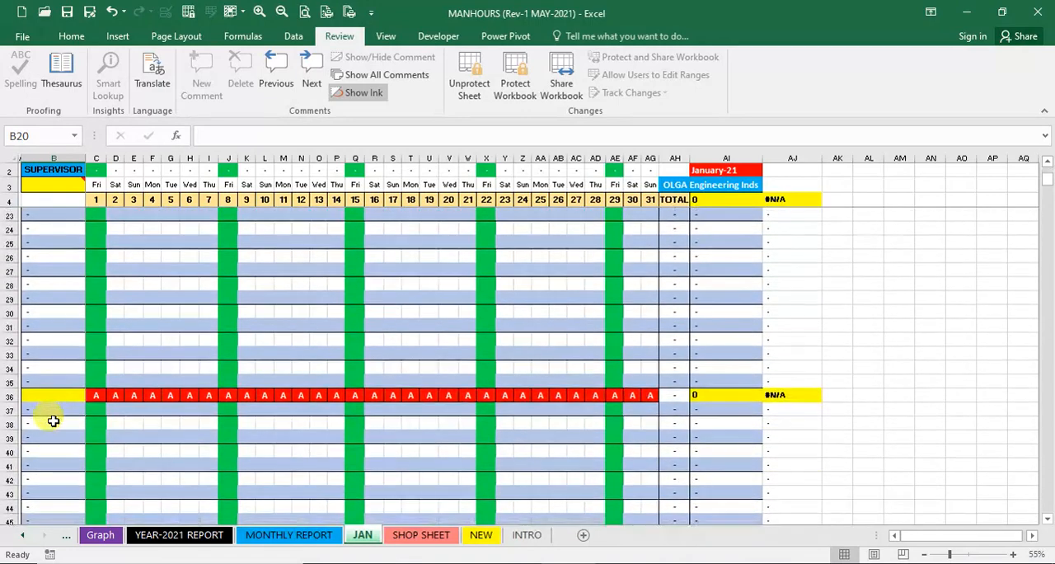
left_click(58, 395)
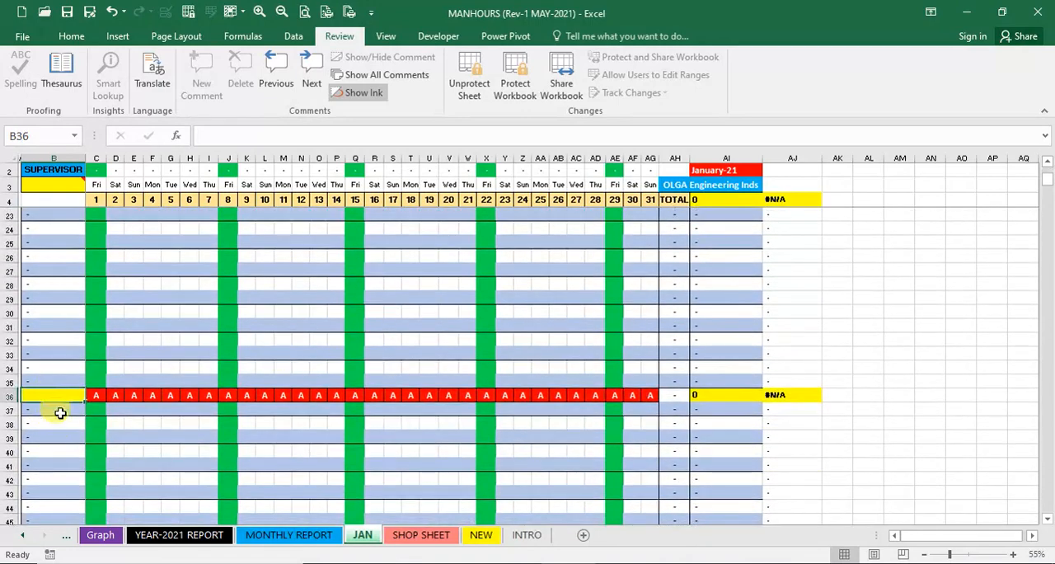
scroll(64, 427, "down", 2)
scroll(65, 427, "up", 8)
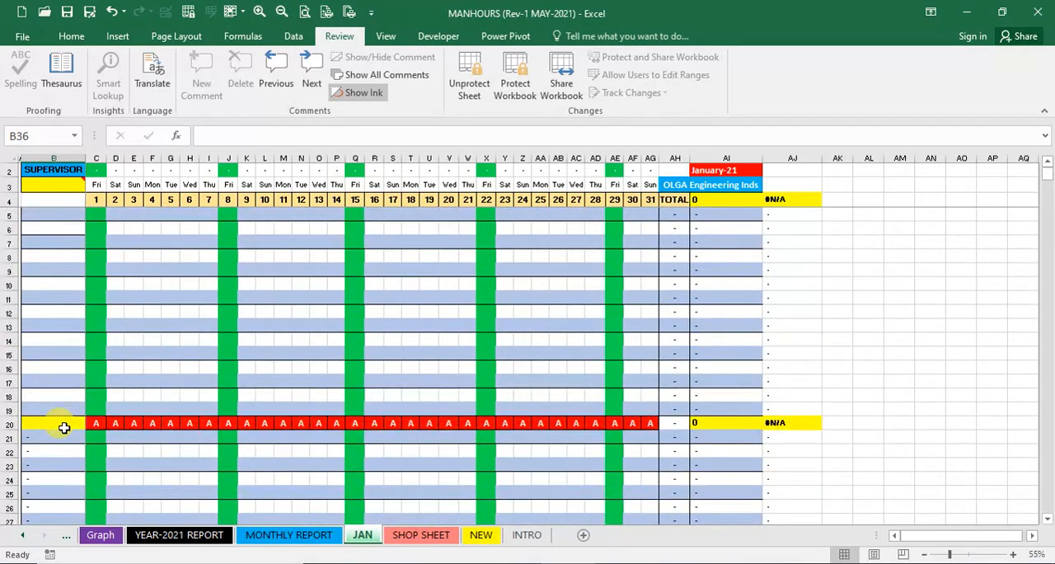
- Link name cell B3 on the JAN sheet to the first Pakistani worker's name with =NEW!C4
mouse_move(67, 177)
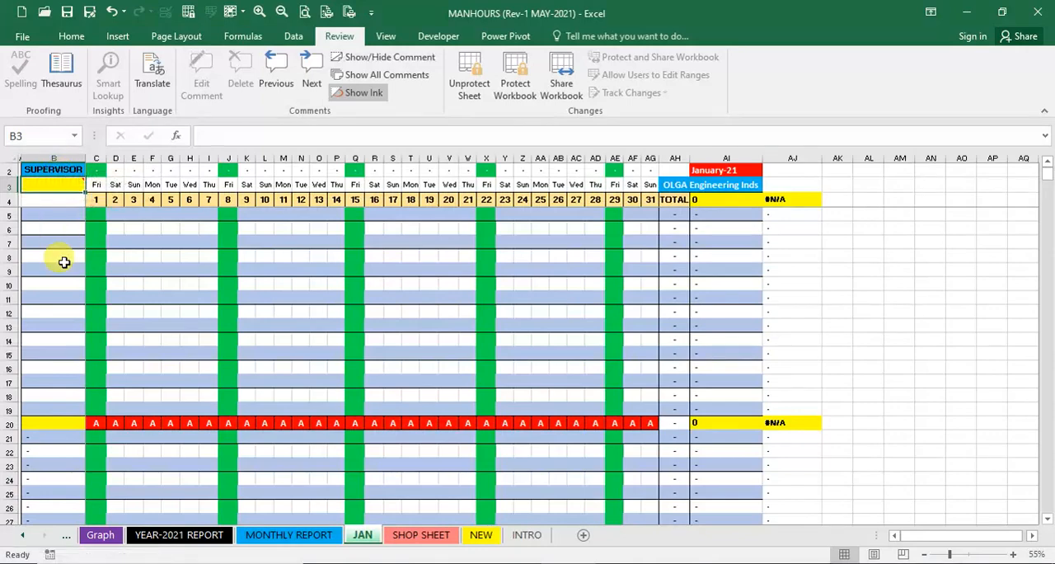
type("=")
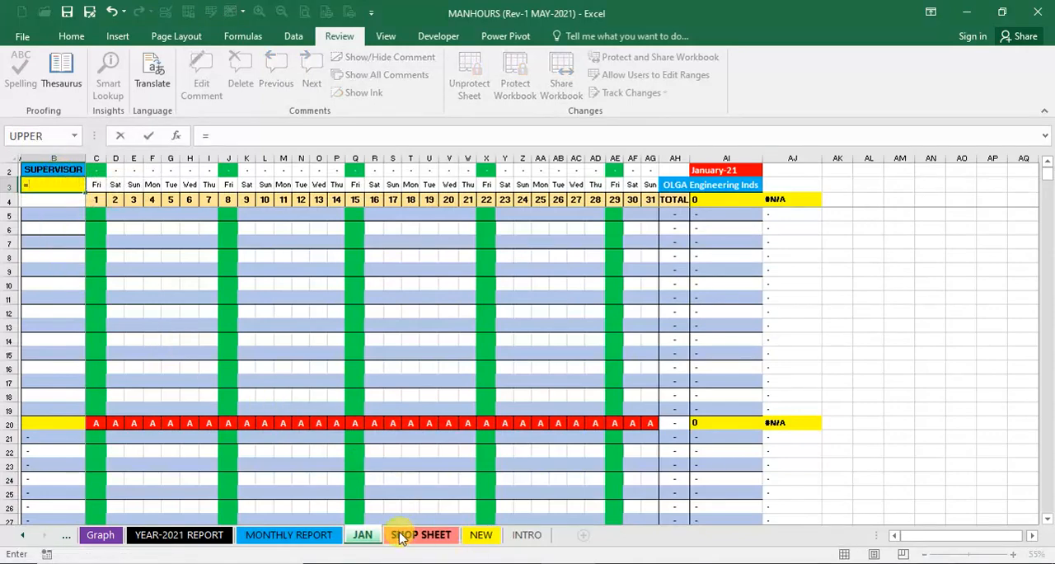
left_click(480, 534)
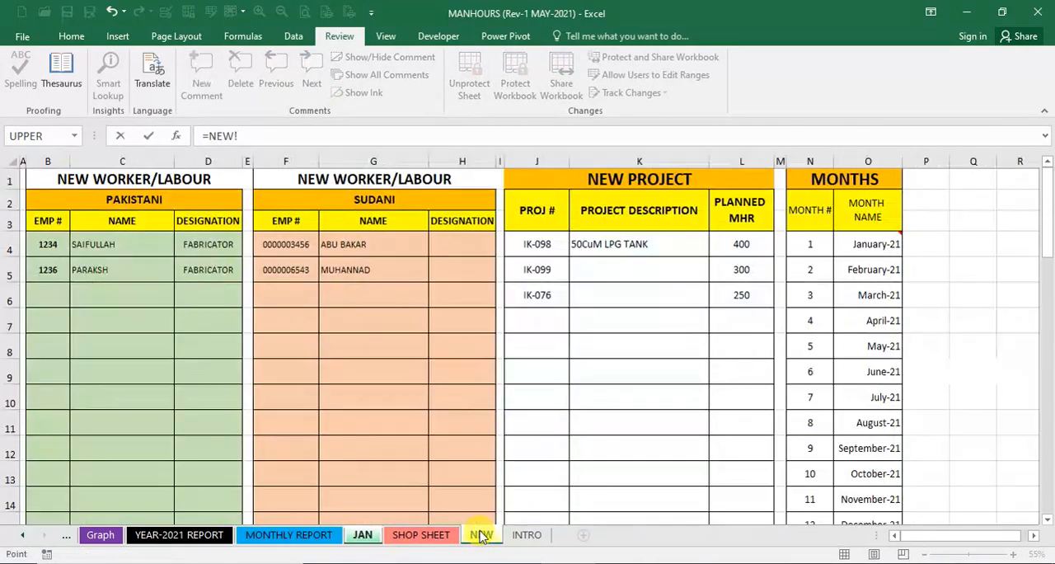
left_click(88, 247)
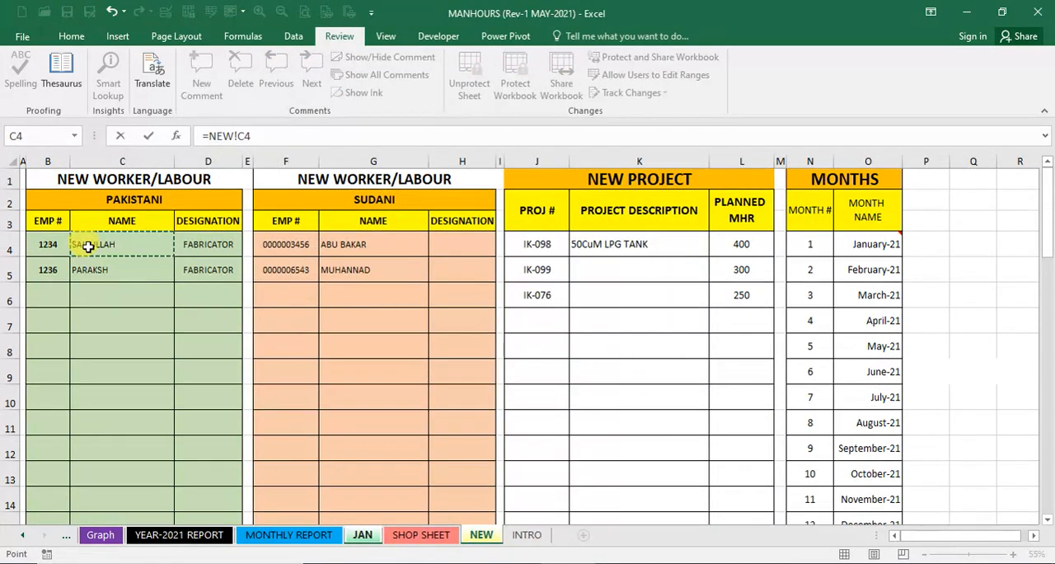
key("Return")
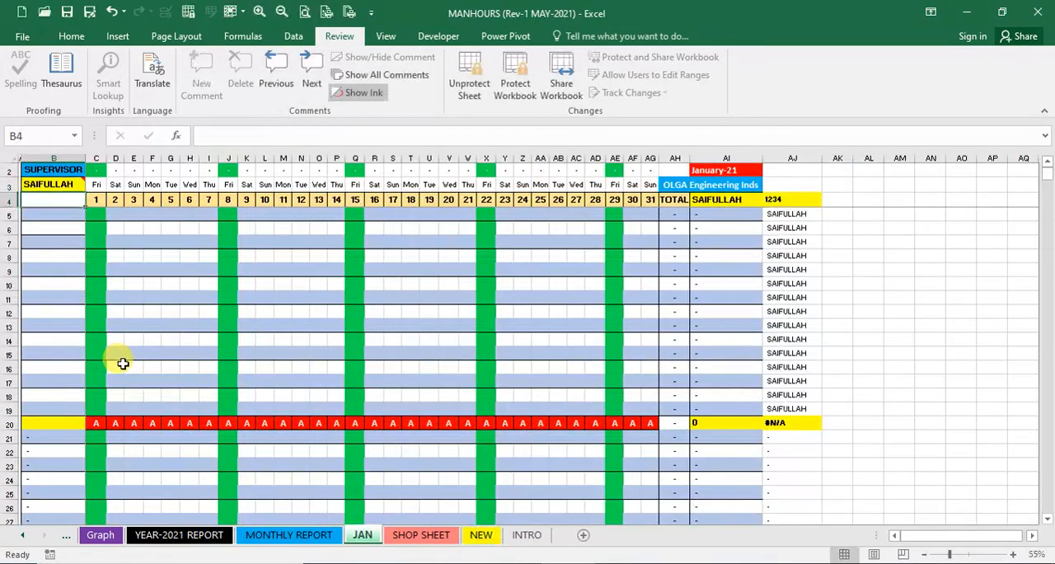
- Link name cell B20 on the JAN sheet to the second Pakistani worker's name with =NEW!C5
left_click(64, 424)
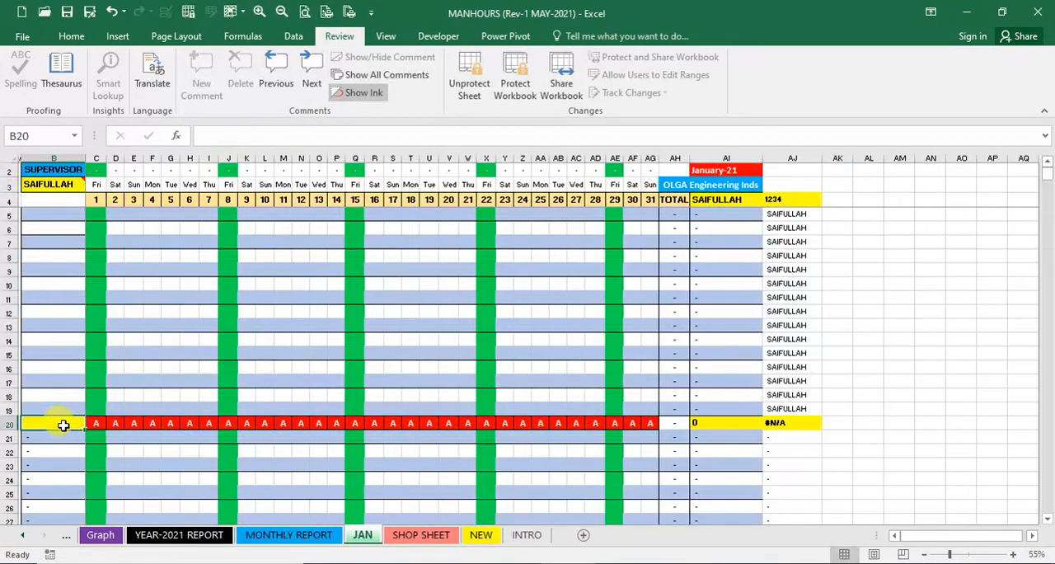
type("=")
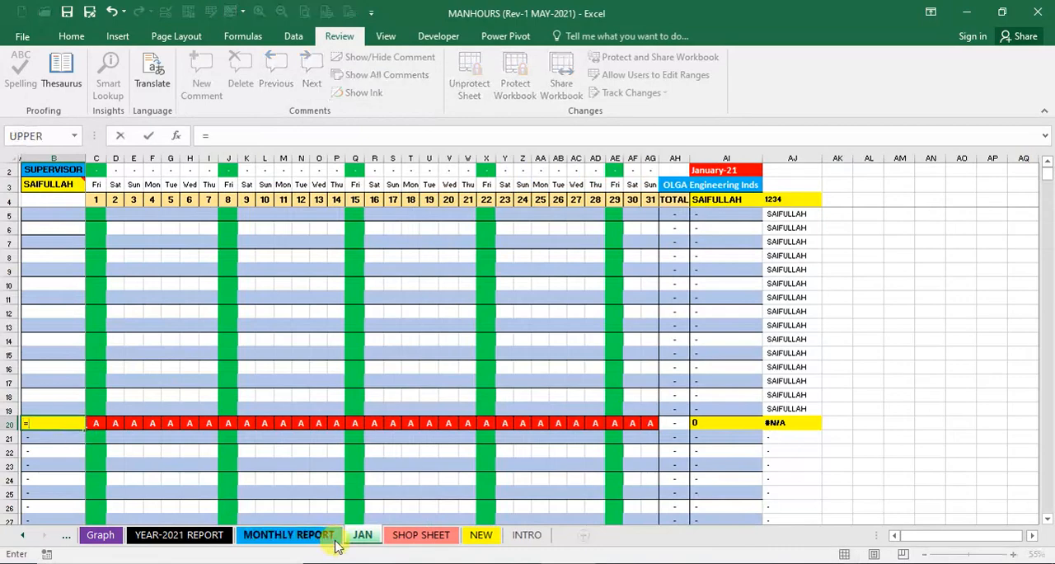
left_click(481, 536)
left_click(90, 269)
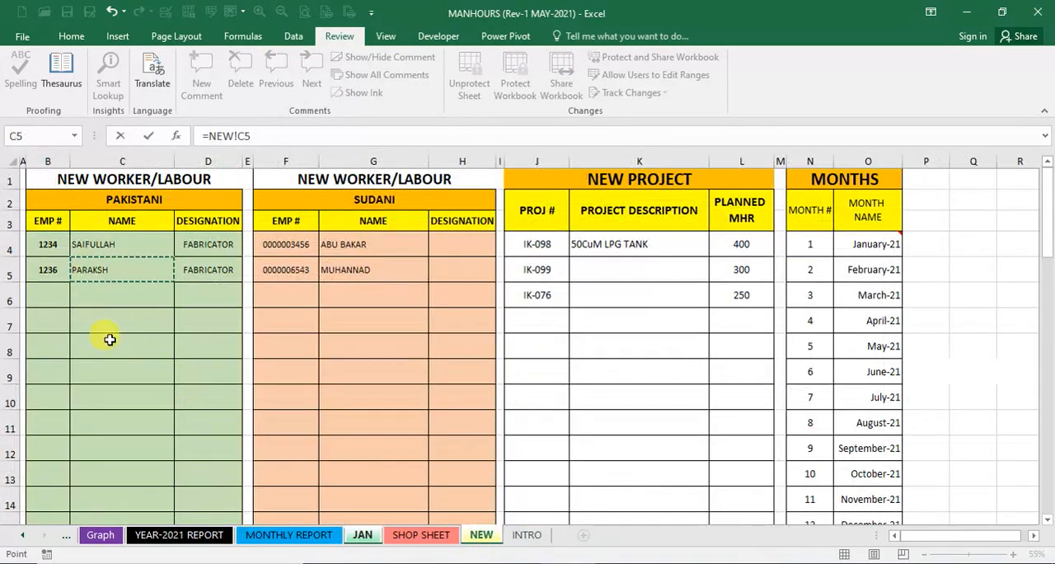
key("Return")
- Link name cell B36 on the JAN sheet to the first Sudani worker's name with =NEW!G4
scroll(198, 387, "down", 4)
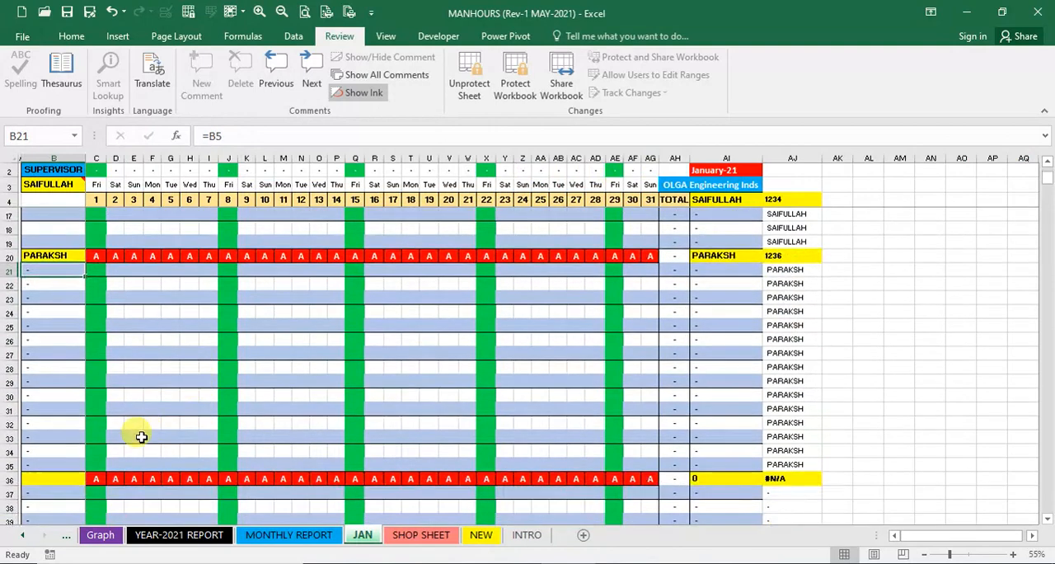
left_click(71, 478)
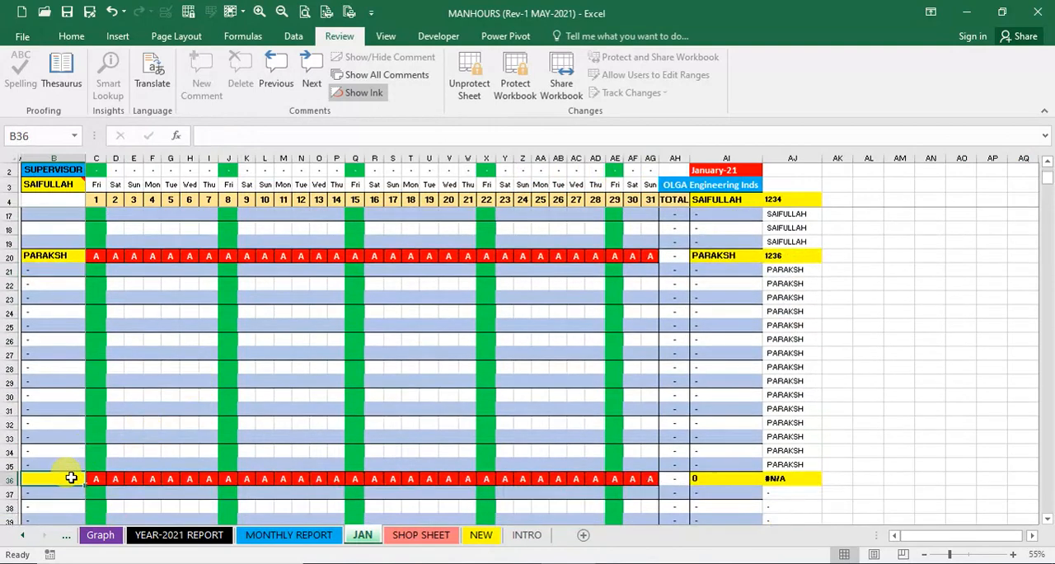
type("=")
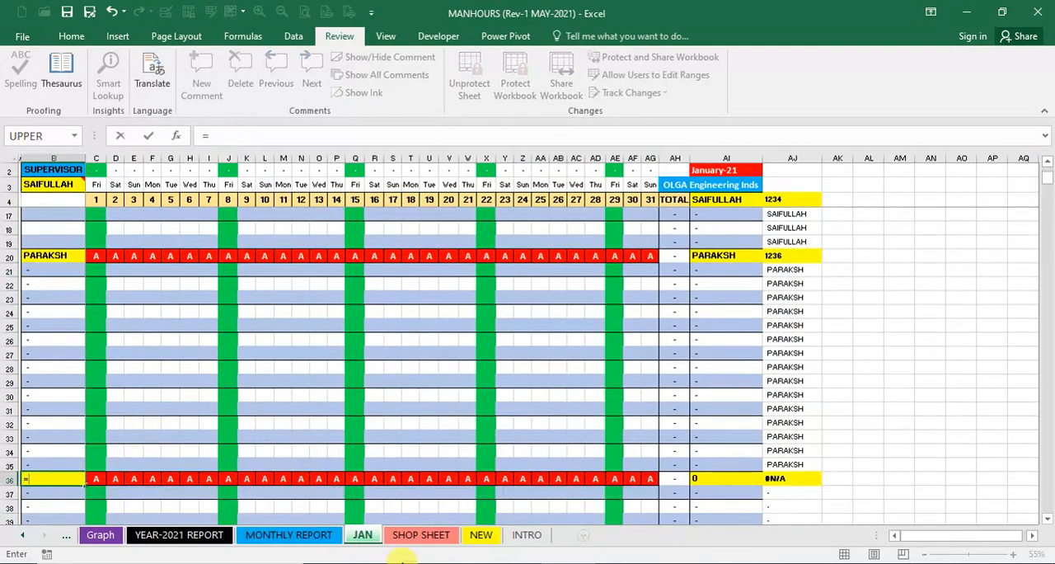
left_click(480, 535)
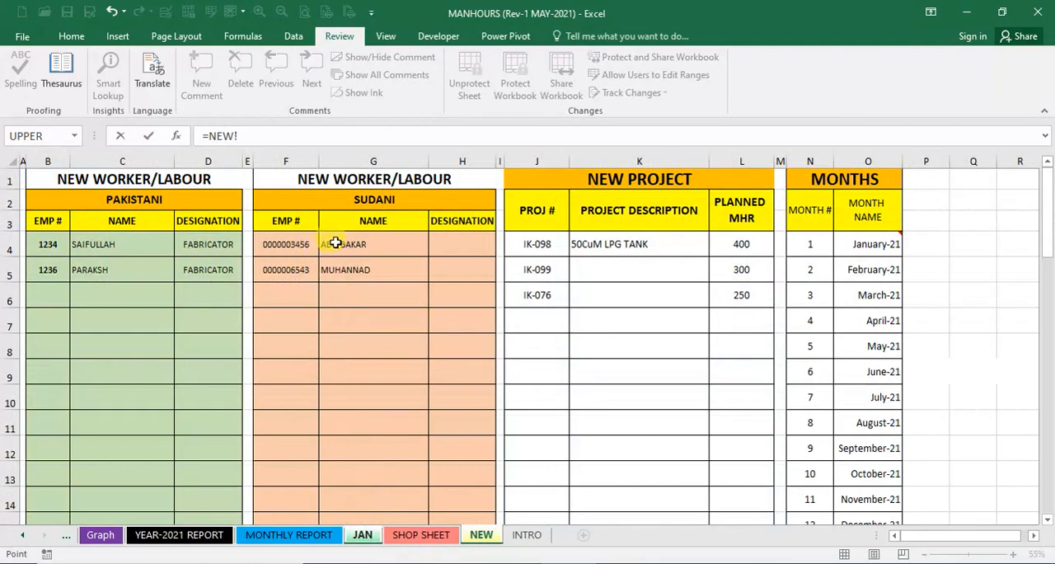
left_click(335, 243)
key("Return")
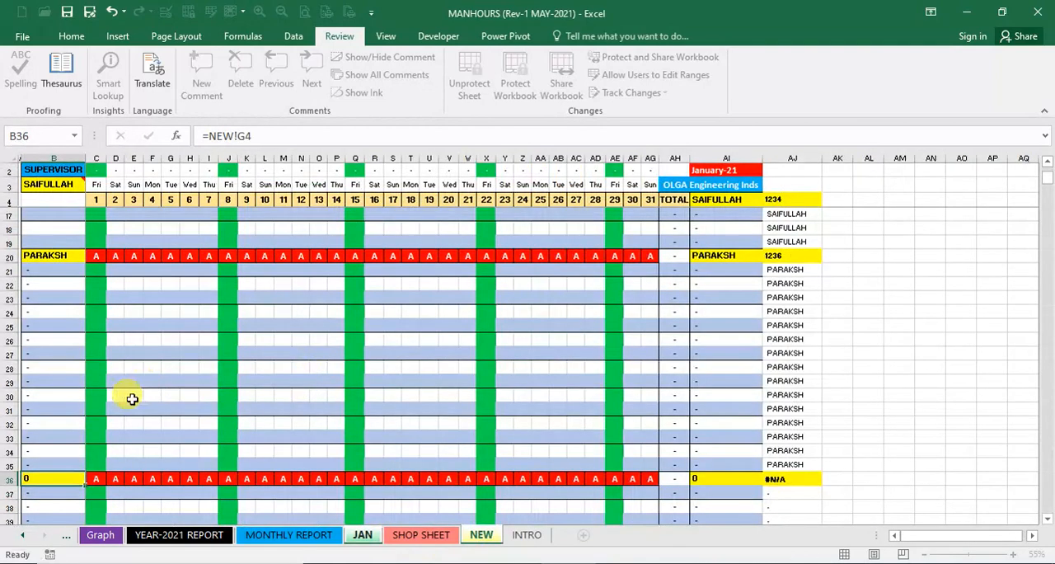
- Link name cell B52 on the JAN sheet to the second Sudani worker's name with =NEW!G5
scroll(132, 399, "down", 6)
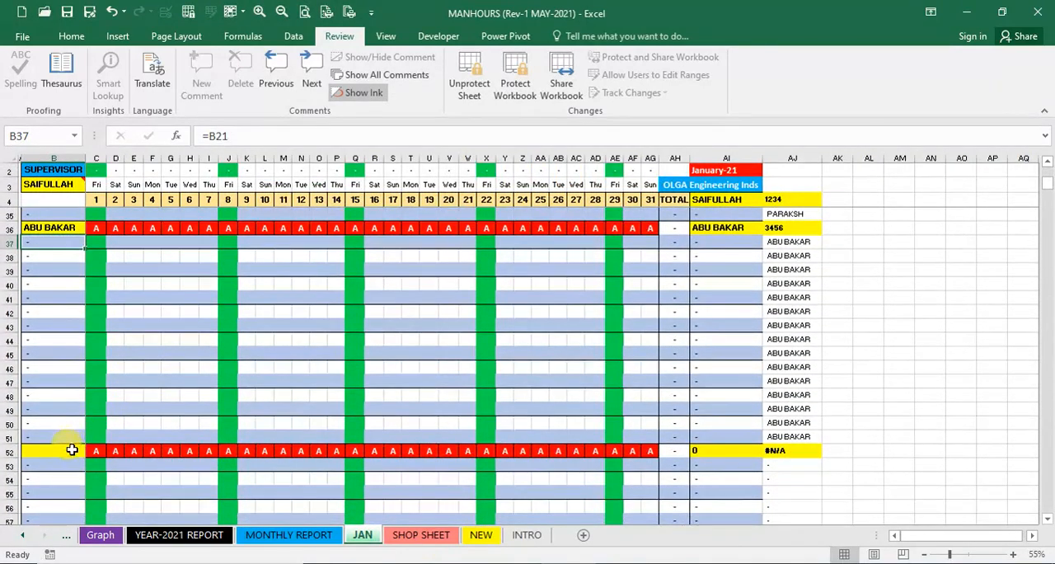
left_click(70, 450)
type("=")
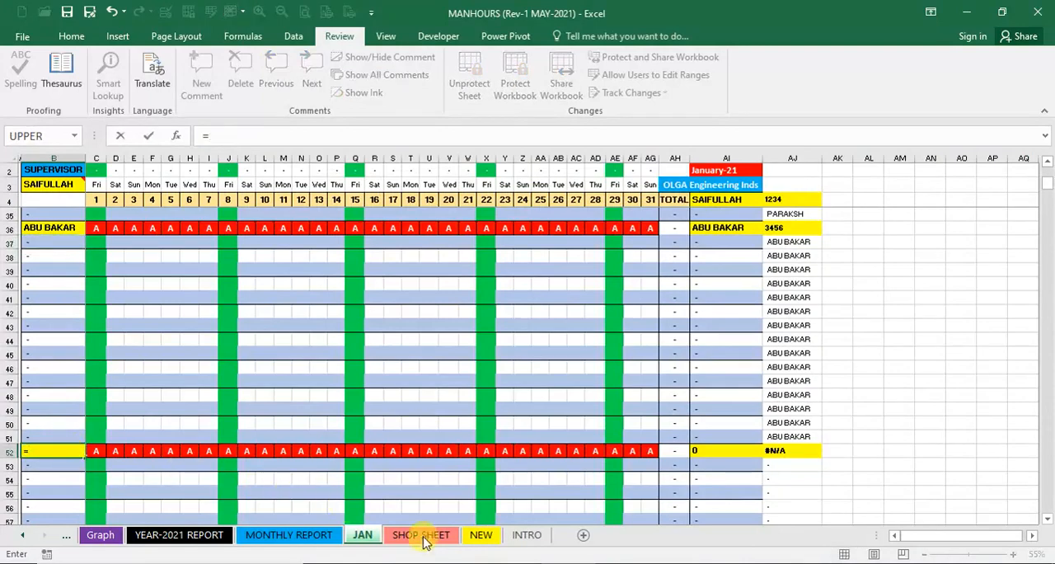
left_click(481, 536)
left_click(360, 268)
key("Return")
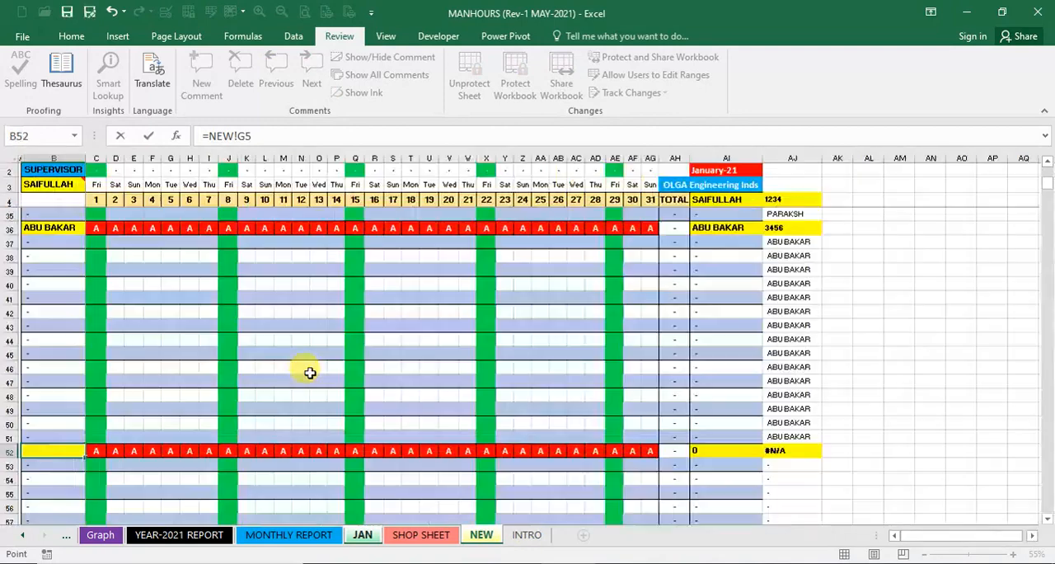
- Look over the remaining worker blocks of the JAN sheet and select B5 in the first worker's block
scroll(158, 427, "down", 14)
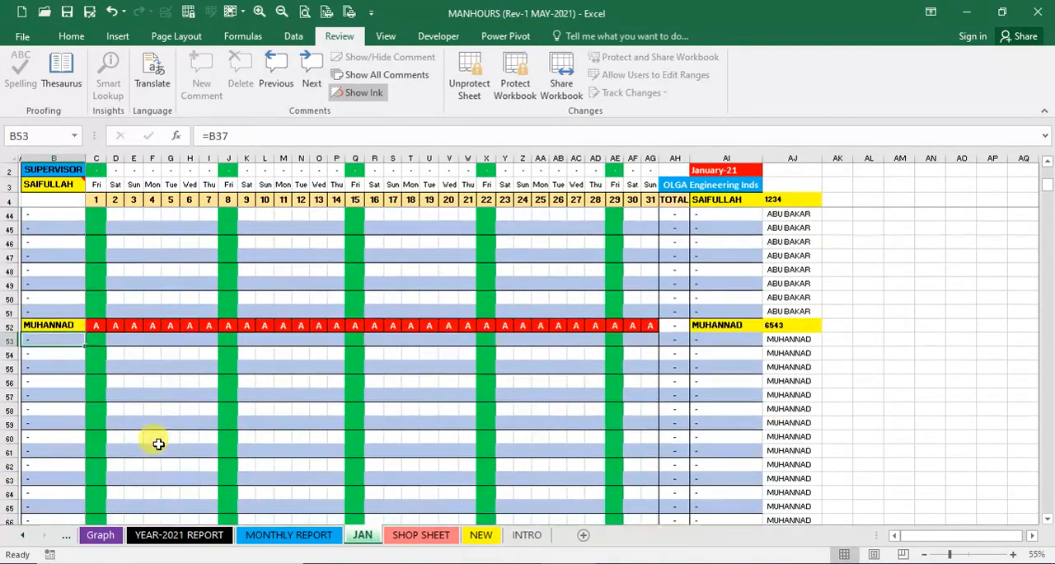
scroll(159, 443, "down", 19)
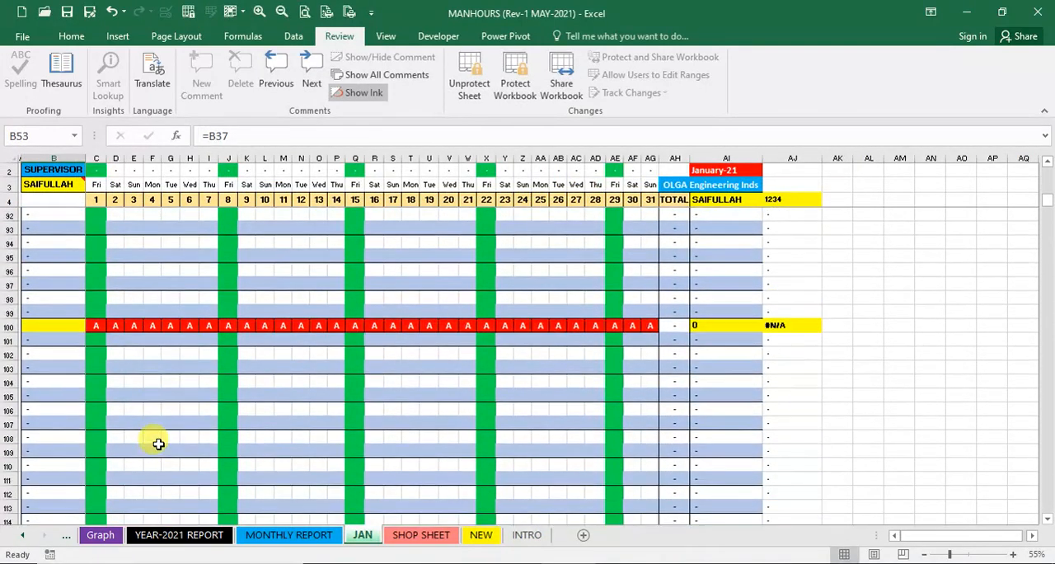
scroll(158, 444, "up", 20)
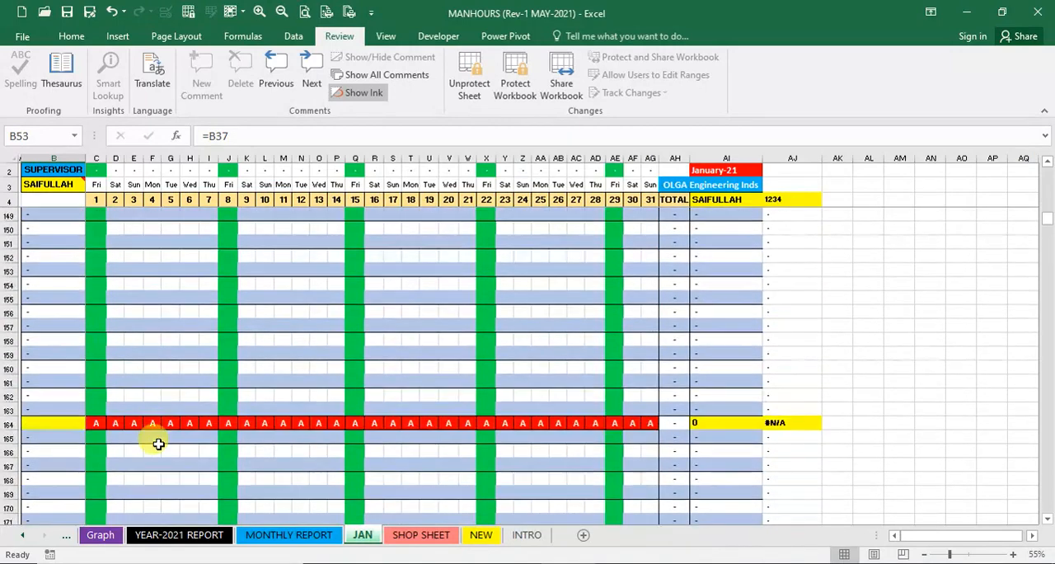
scroll(158, 443, "up", 13)
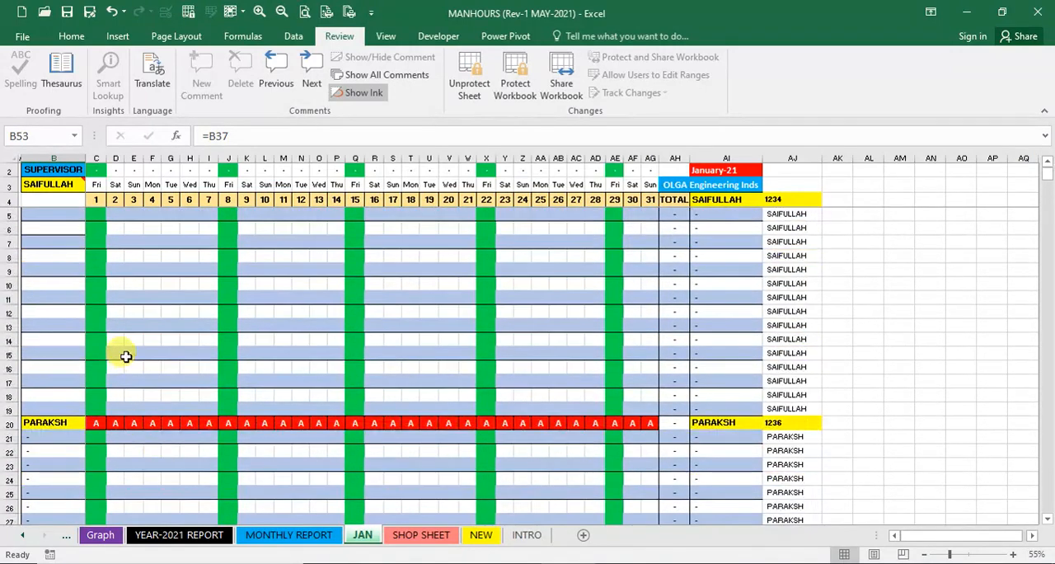
left_click(60, 204)
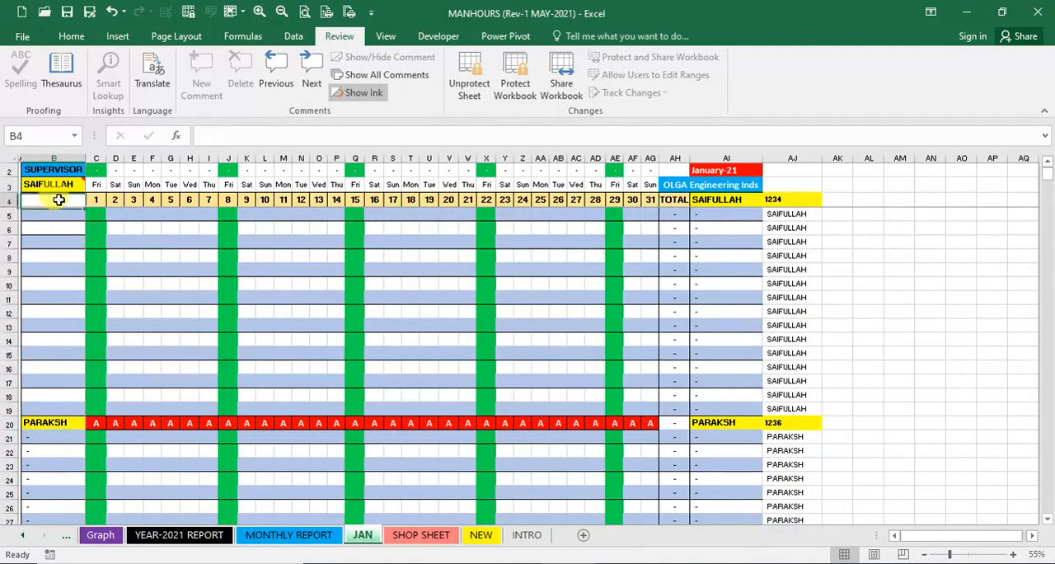
left_click(52, 214)
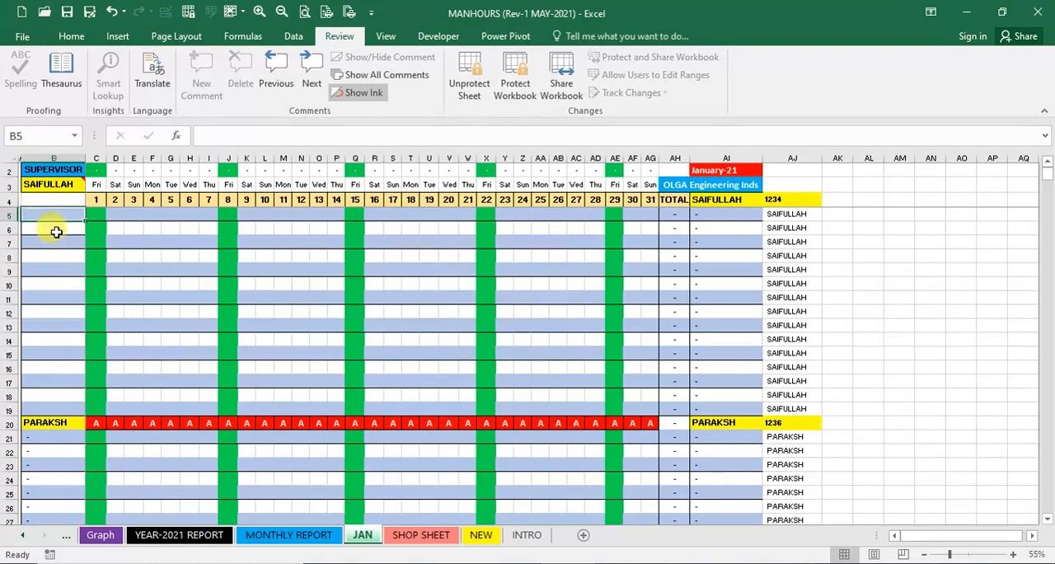
- Enter the column header JOB # in cell B4 of the JAN sheet
left_click(57, 199)
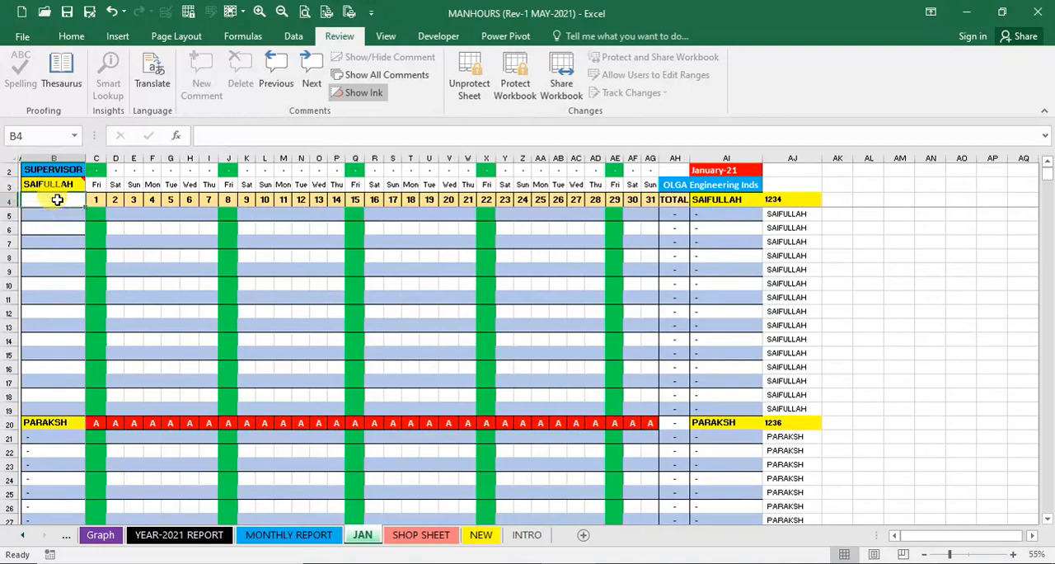
type("JOB #")
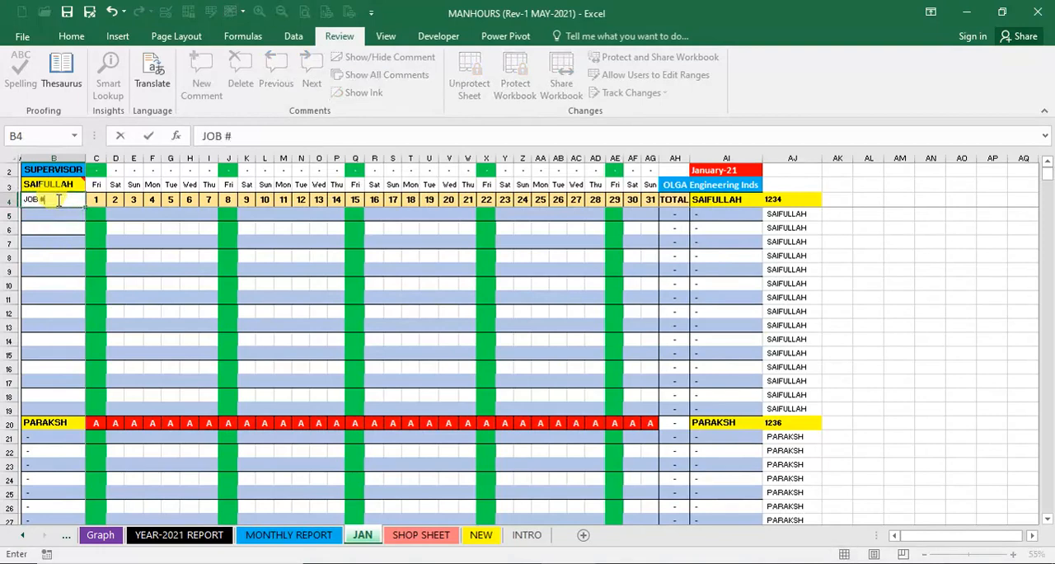
key("Return")
- Format the JOB # header in B4 as bold, 18-point text with an orange fill
left_click(57, 199)
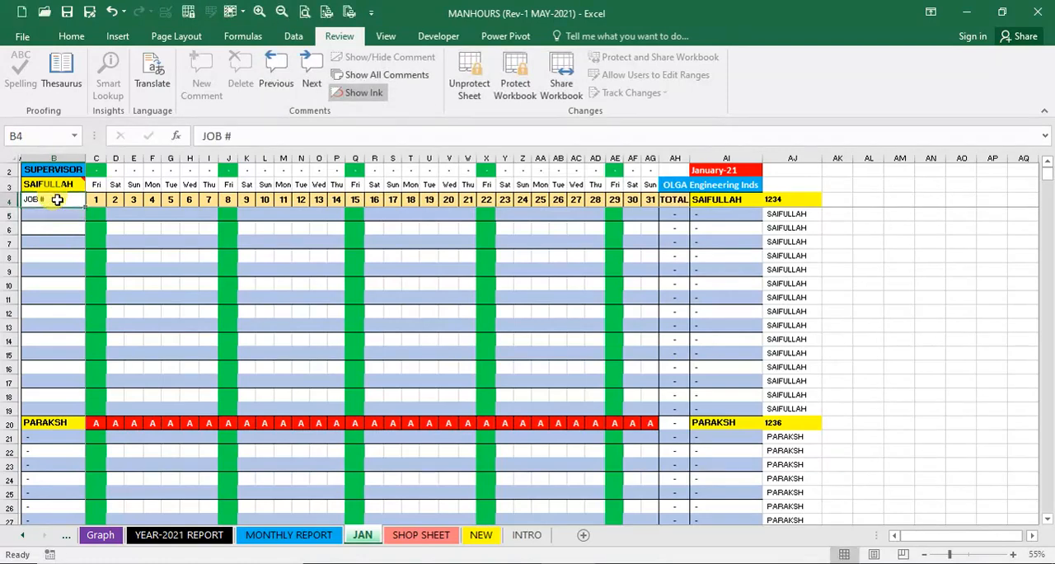
left_click(70, 36)
left_click(234, 86)
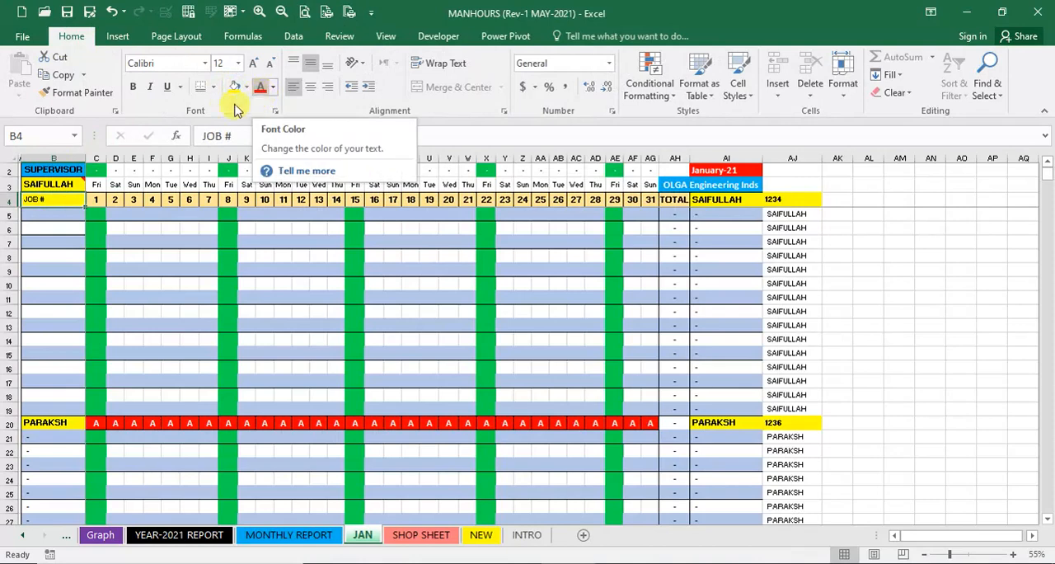
left_click(133, 87)
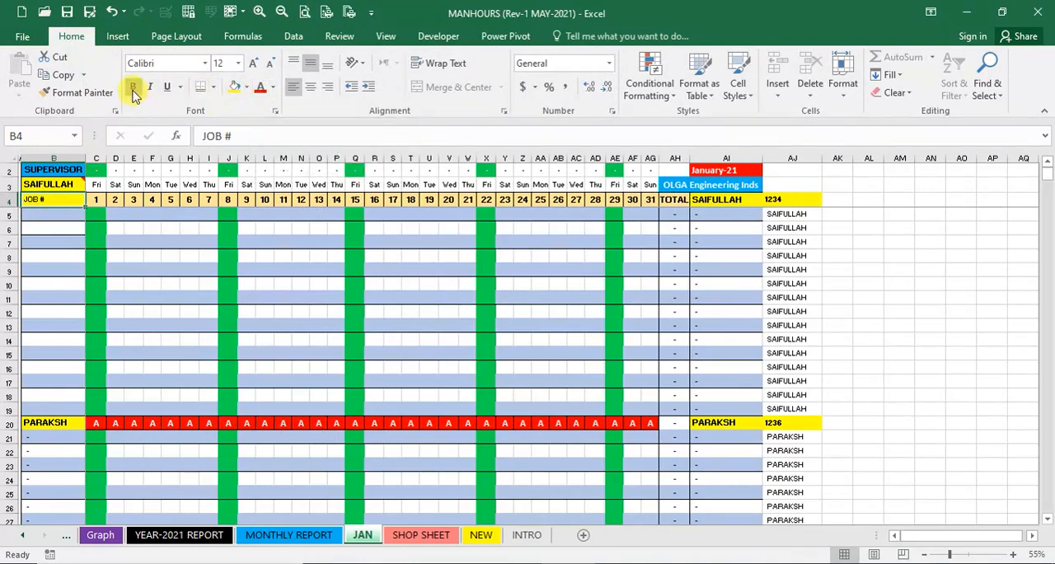
left_click(253, 65)
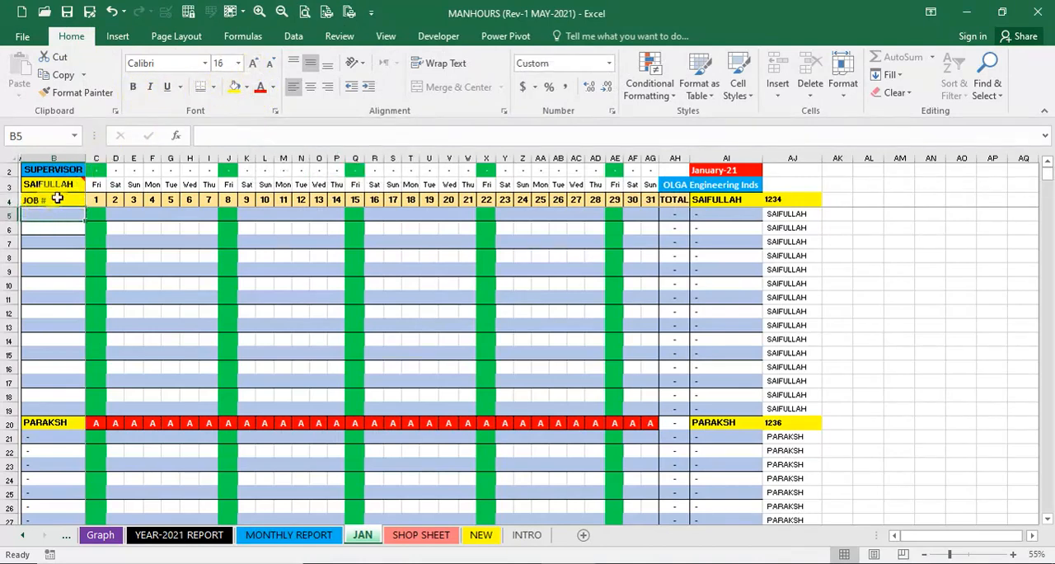
left_click(246, 86)
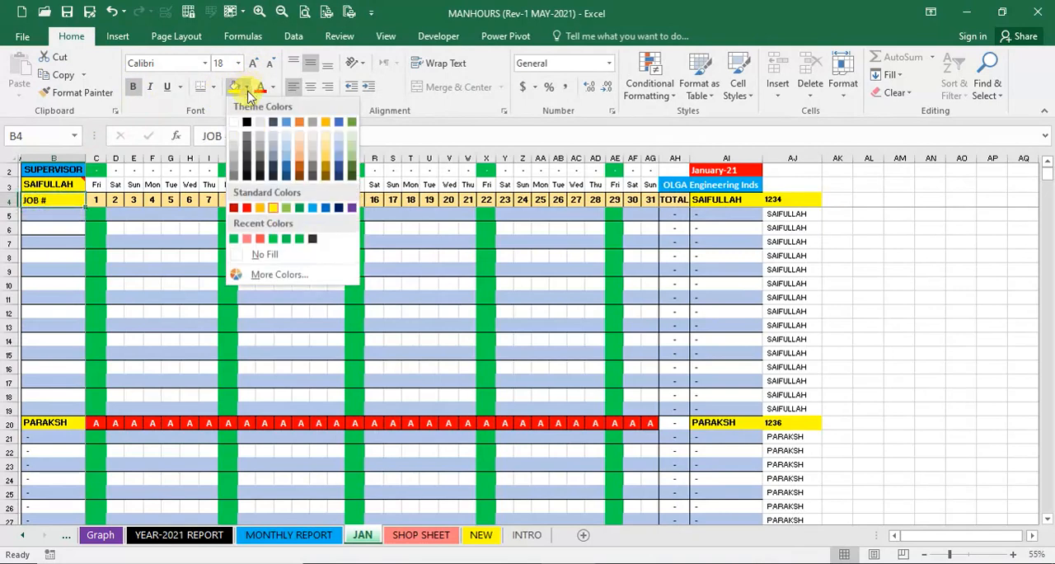
left_click(262, 209)
- Link B5 on the JAN sheet to the first project number, IK-098, with =NEW!J4
left_click(46, 216)
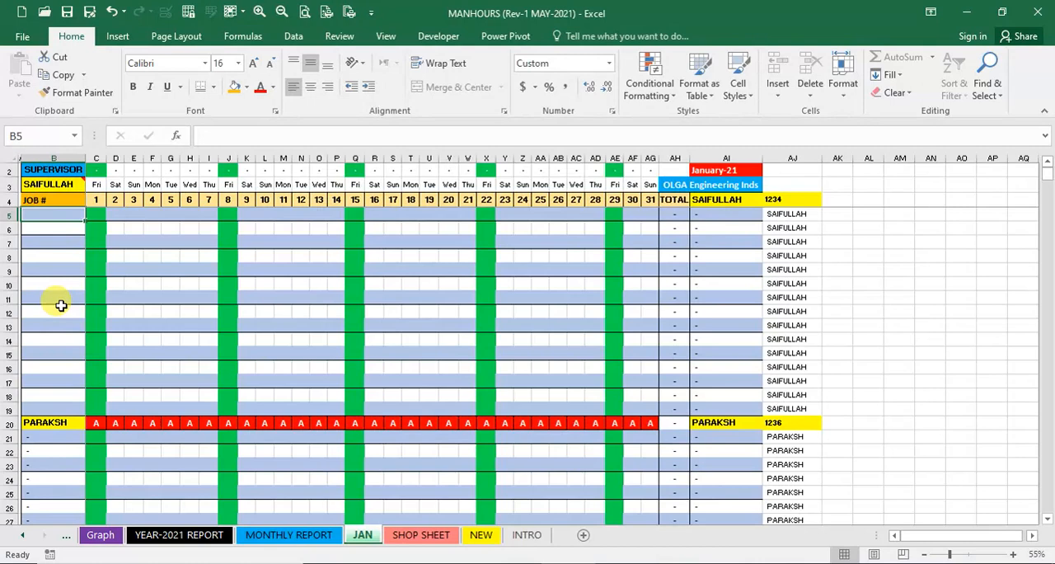
left_click(480, 535)
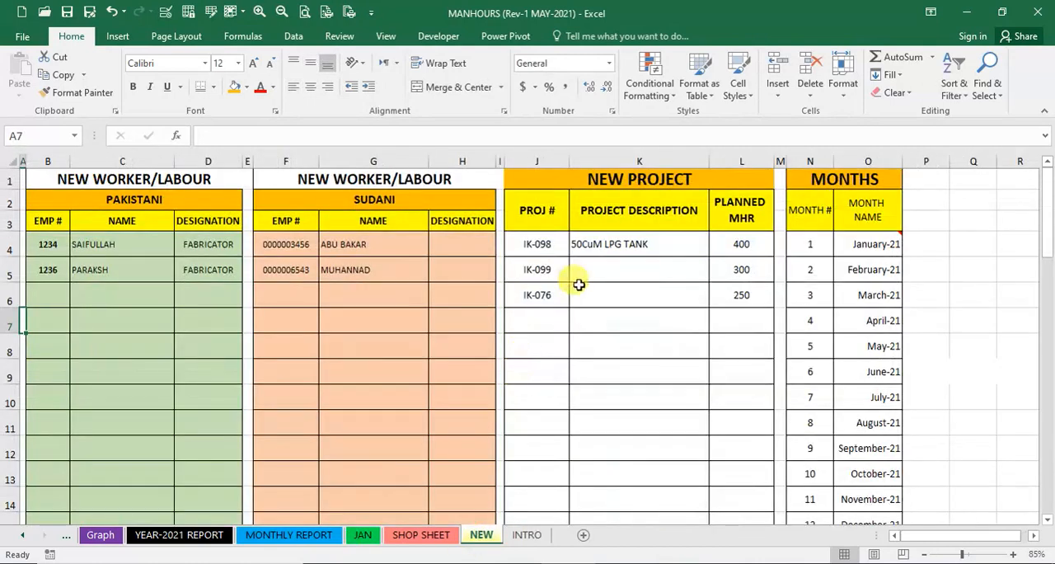
left_click(540, 244)
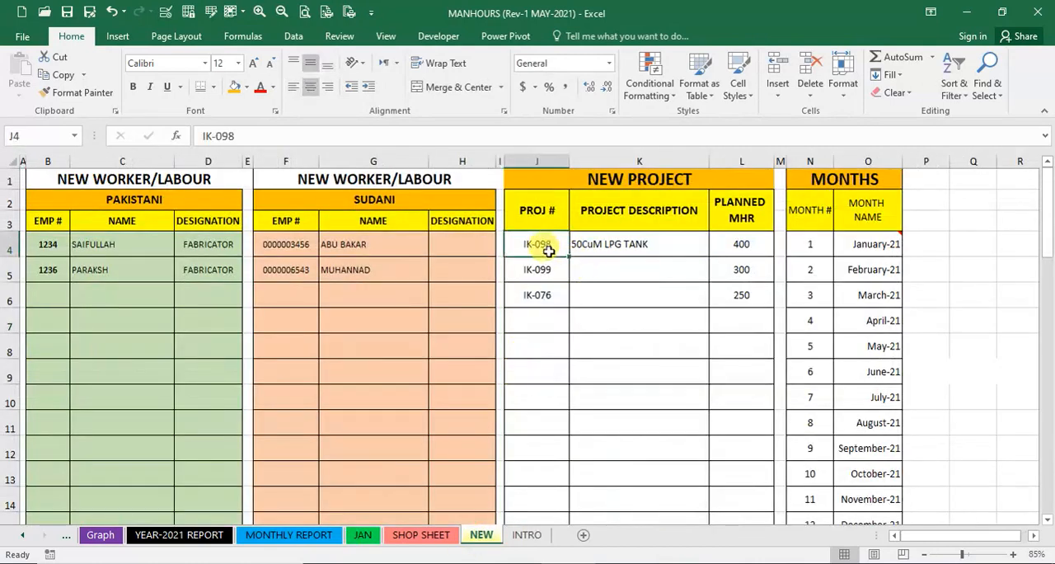
left_click(328, 245)
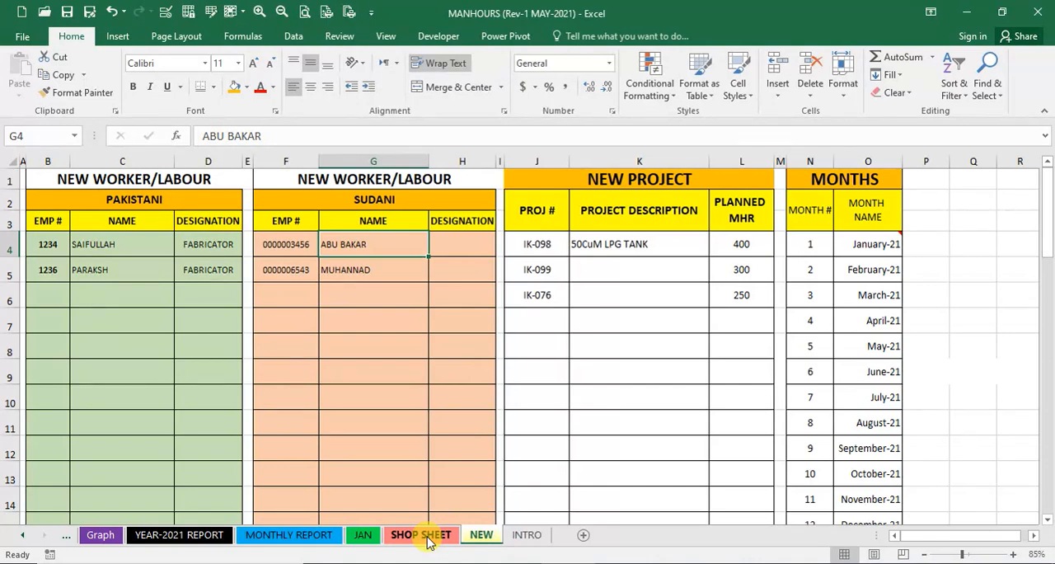
left_click(364, 536)
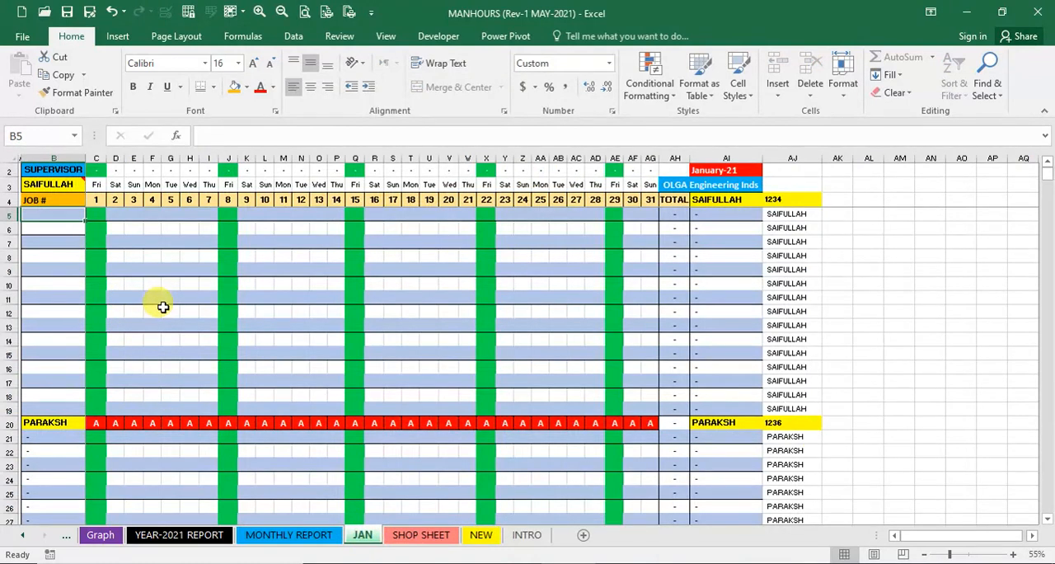
type("=")
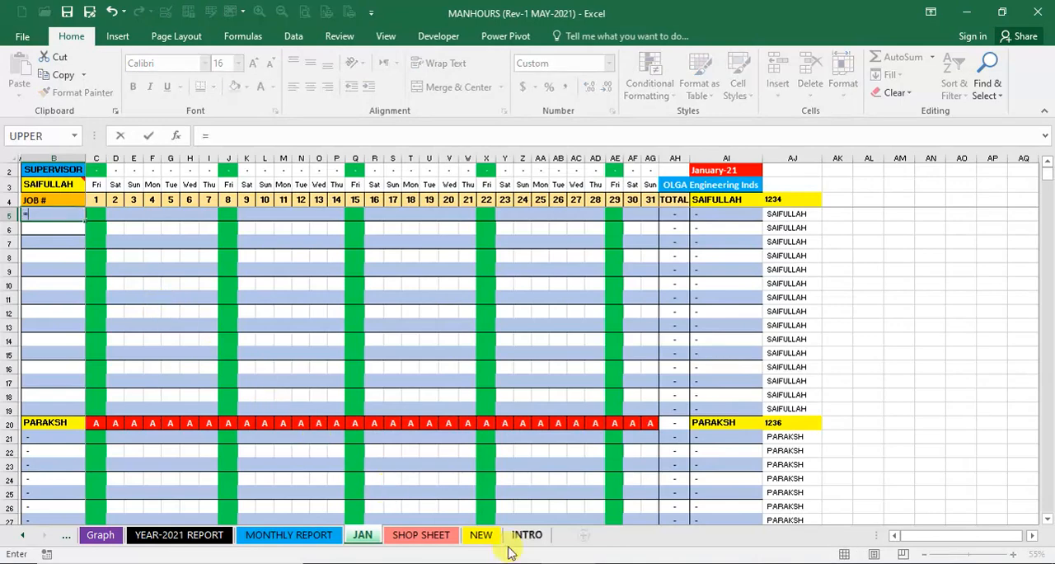
left_click(493, 538)
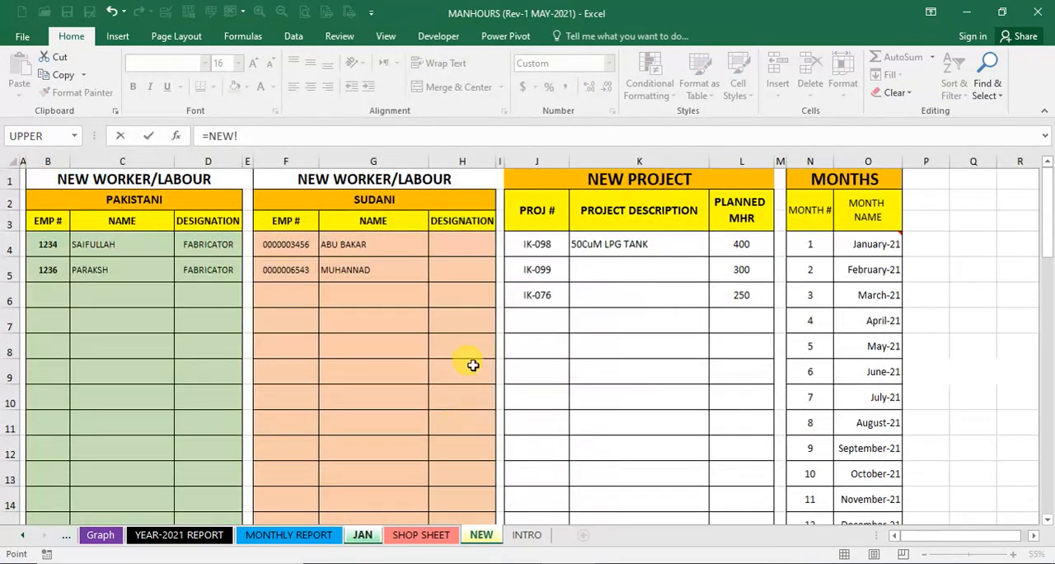
left_click(534, 246)
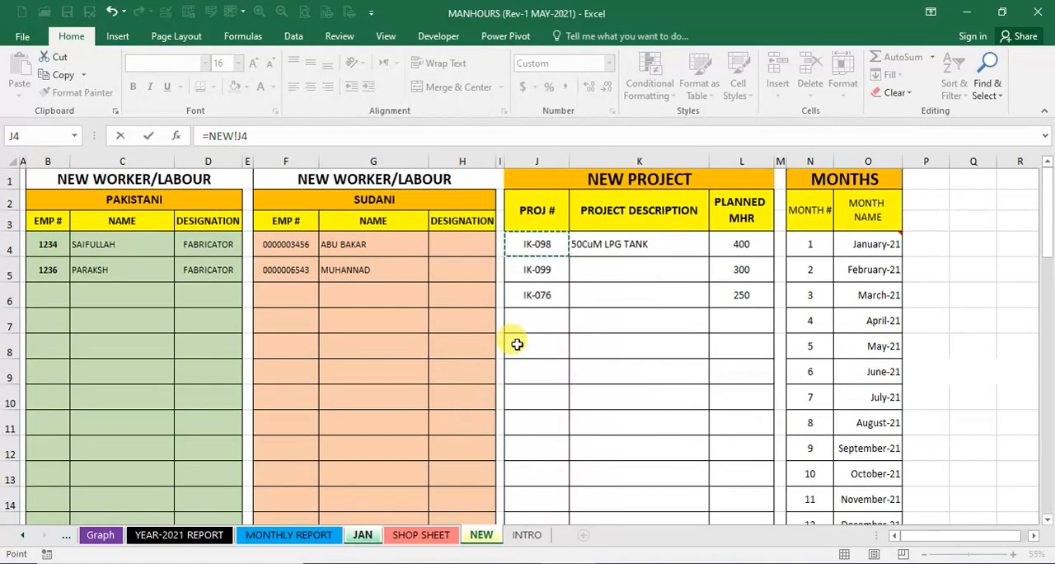
key("Return")
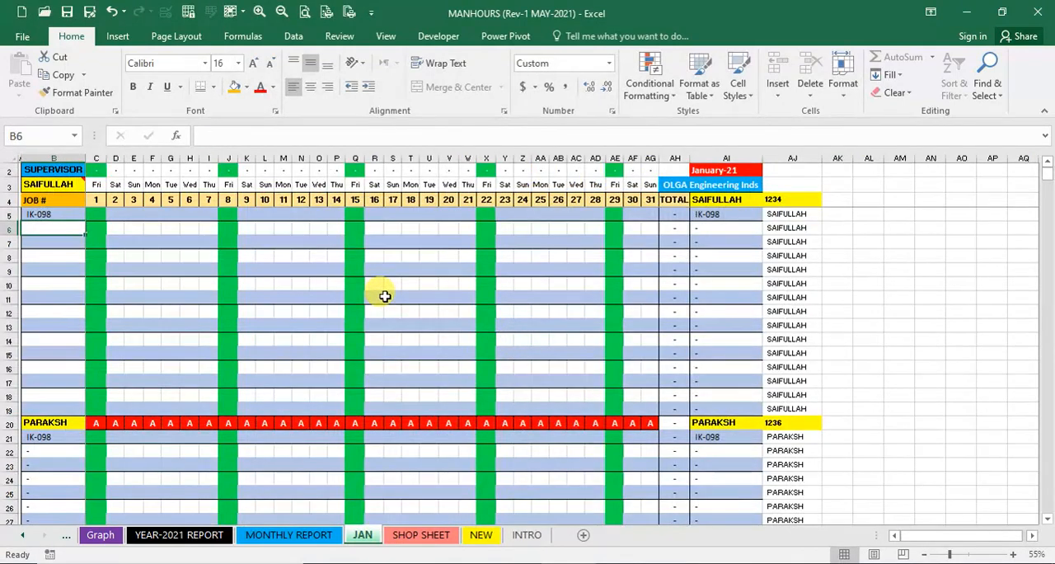
- Link B6 on the JAN sheet to project number IK-076 with =NEW!J6 and check the job rows of the other worker blocks
type("=")
left_click(484, 536)
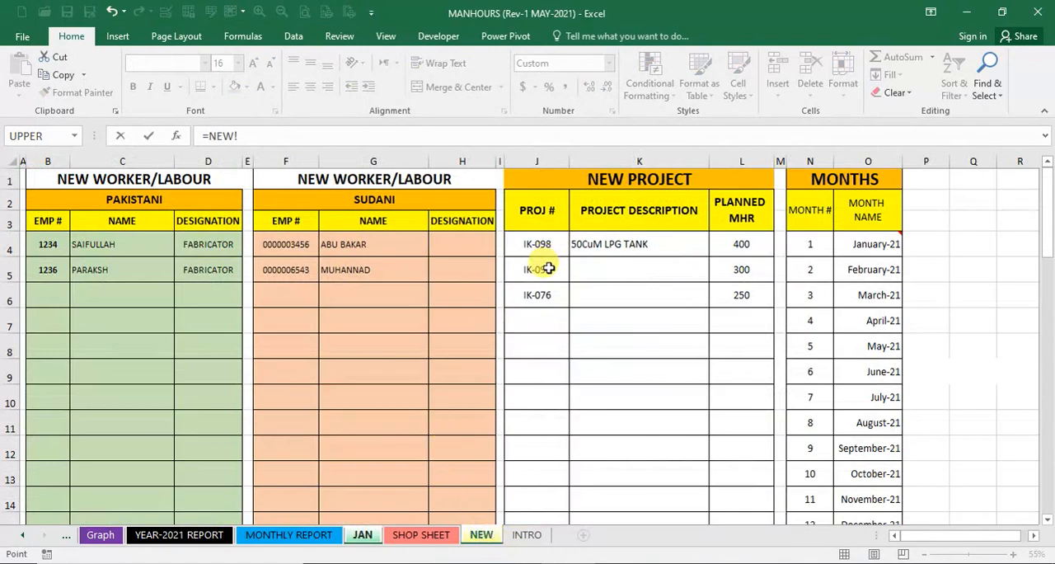
left_click(536, 294)
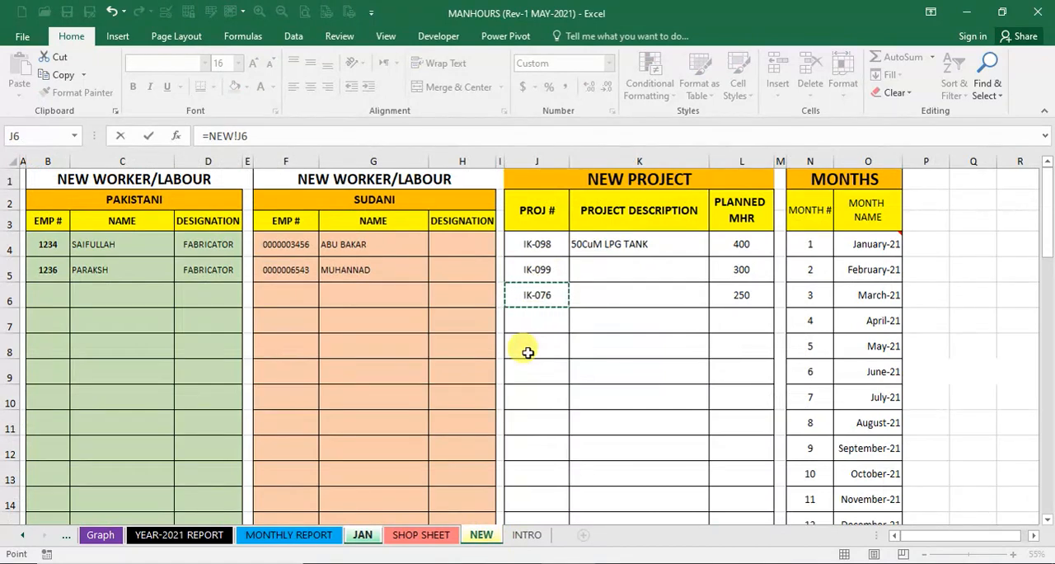
key("Return")
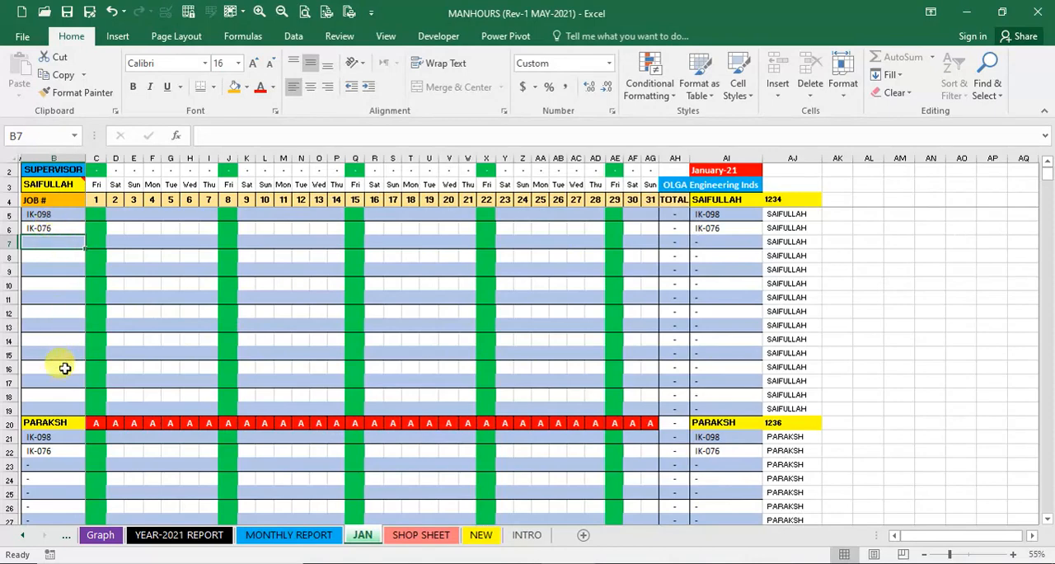
scroll(67, 458, "down", 14)
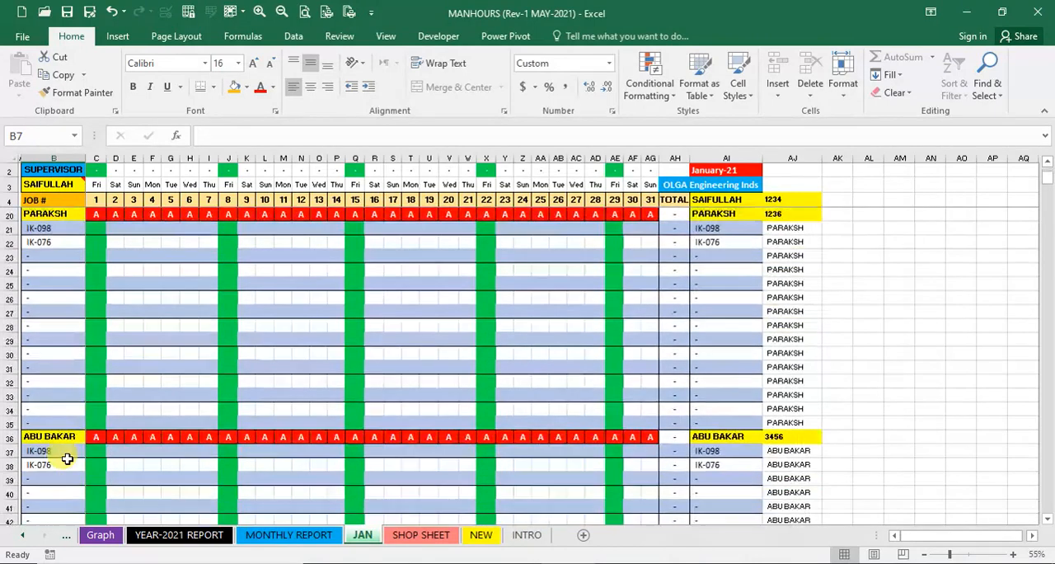
scroll(67, 458, "down", 16)
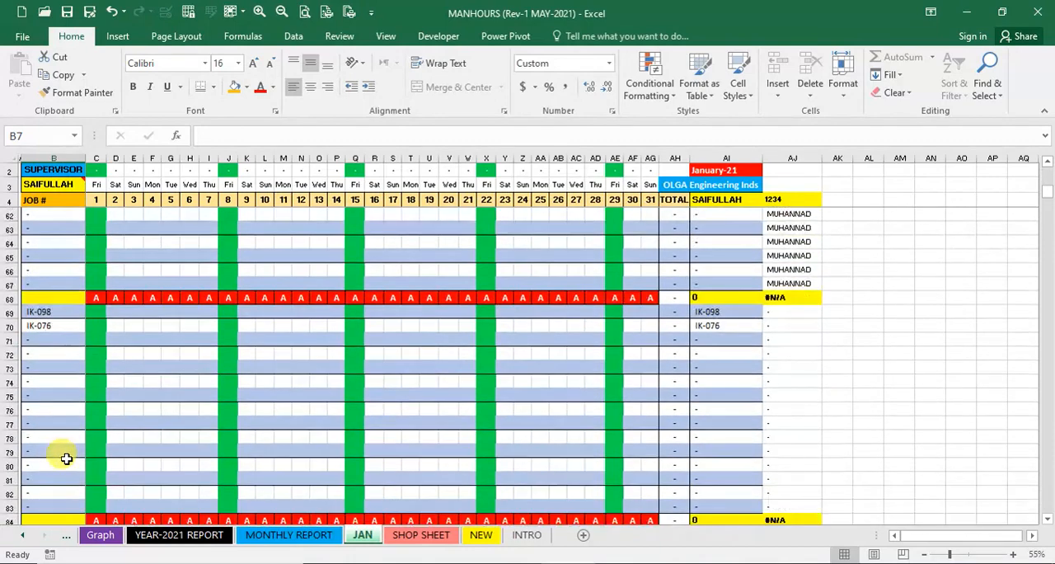
scroll(65, 460, "down", 3)
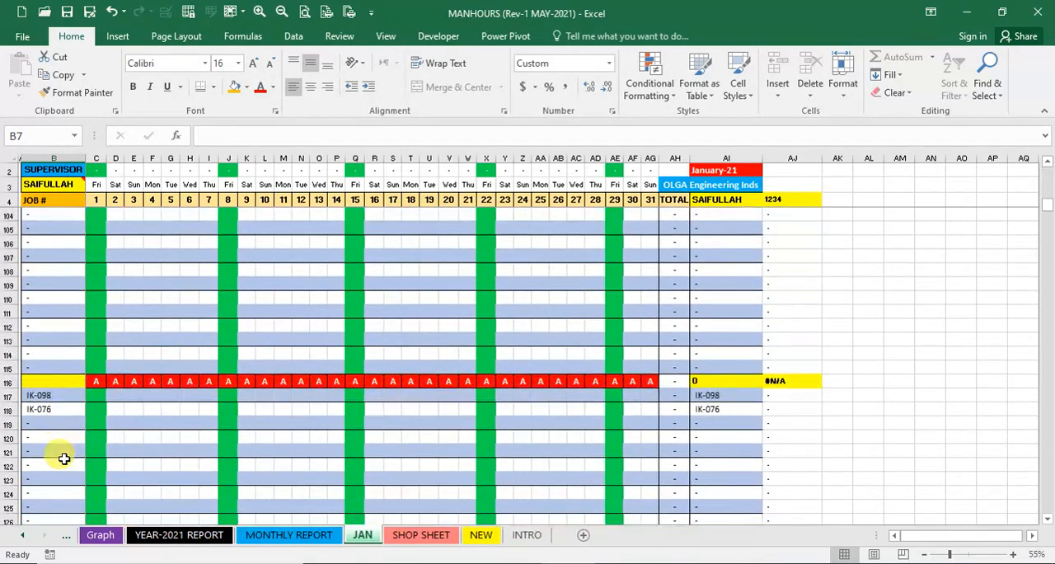
scroll(61, 457, "up", 20)
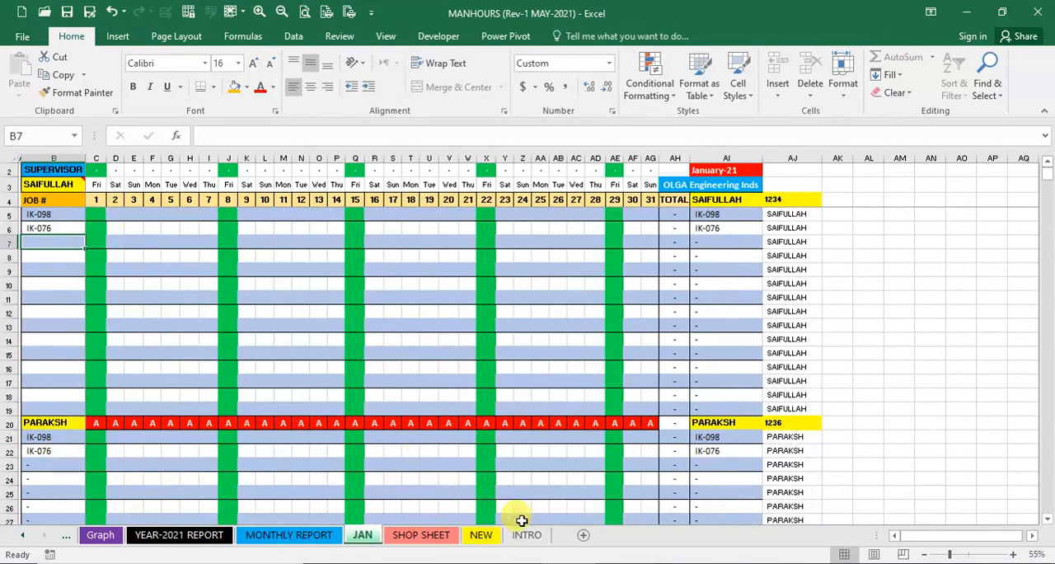
- Examine the blank daily attendance form on the SHOP SHEET, including its job number and total hours columns
left_click(406, 537)
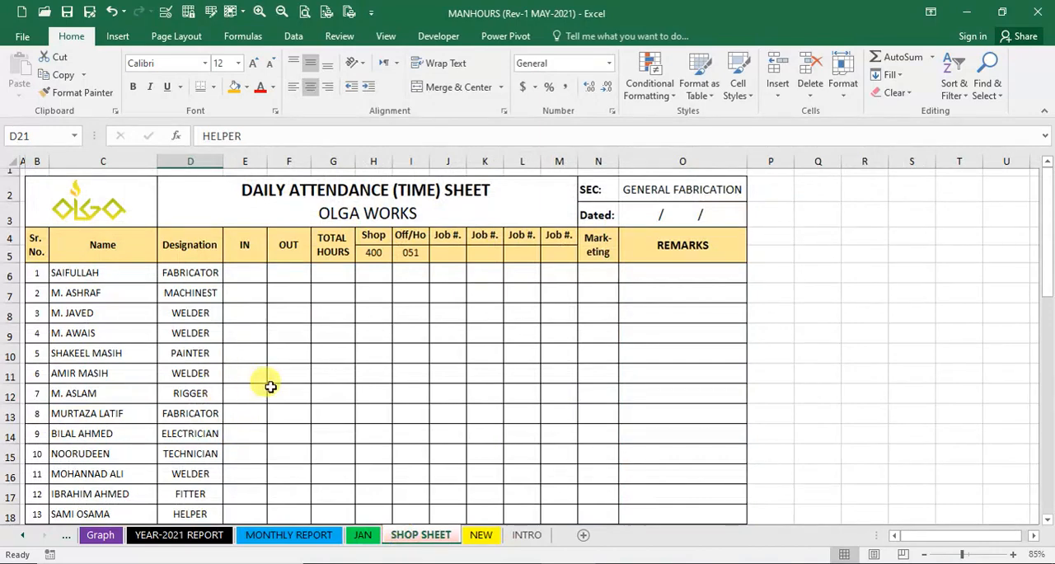
scroll(271, 387, "down", 1)
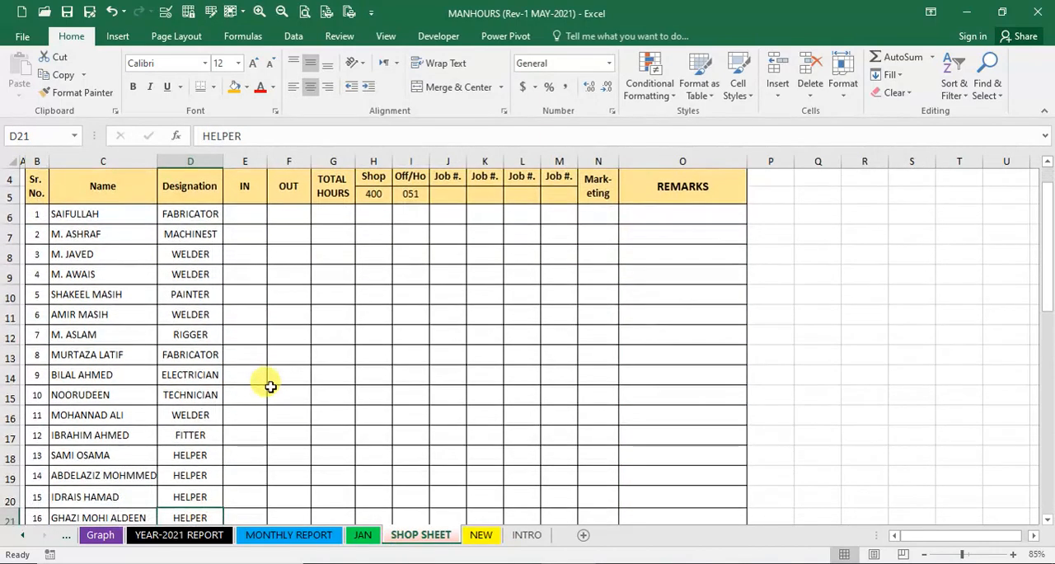
scroll(270, 387, "up", 1)
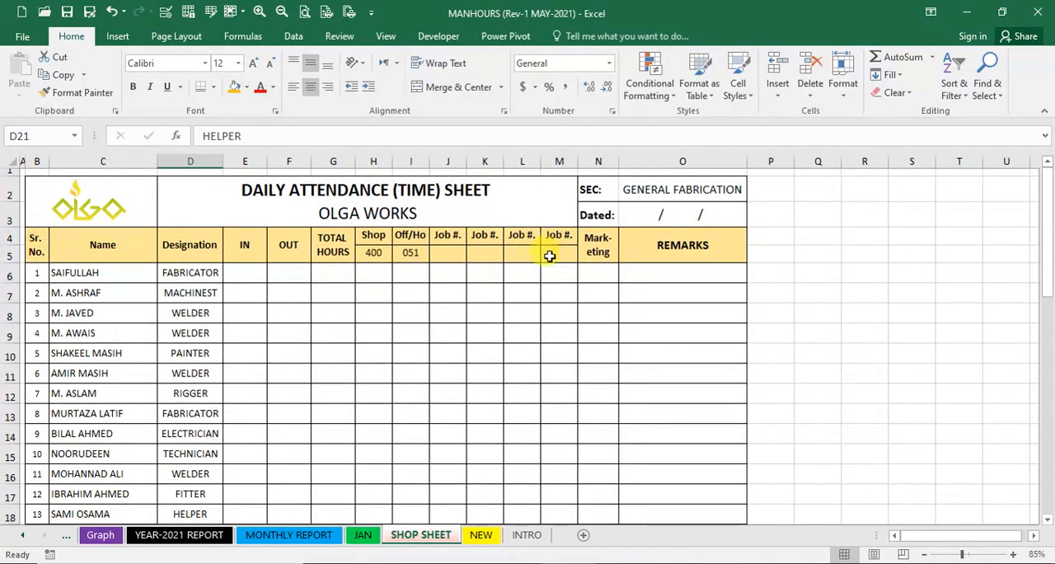
left_click(445, 254)
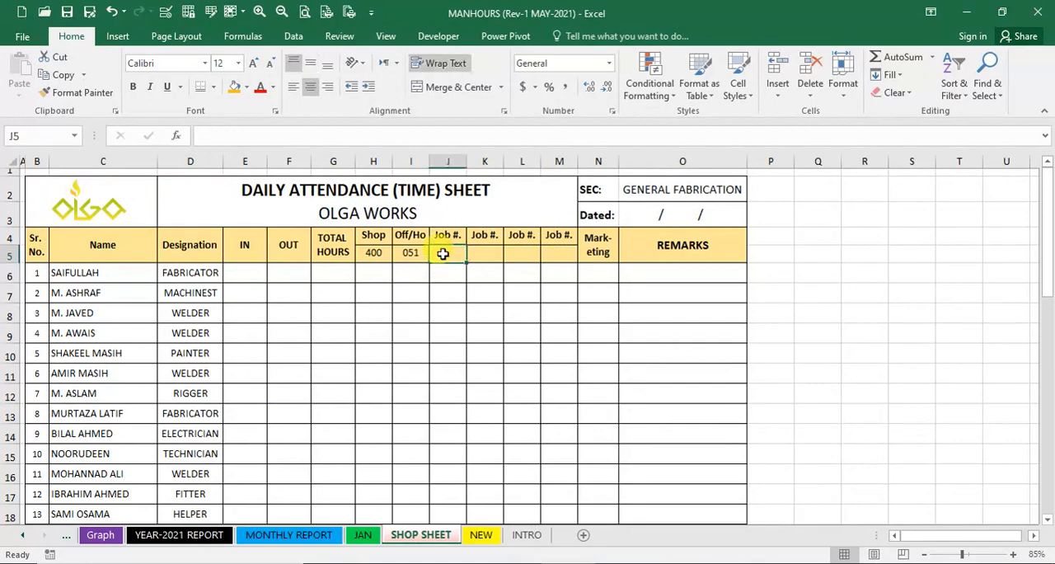
left_click(375, 254)
left_click(337, 270)
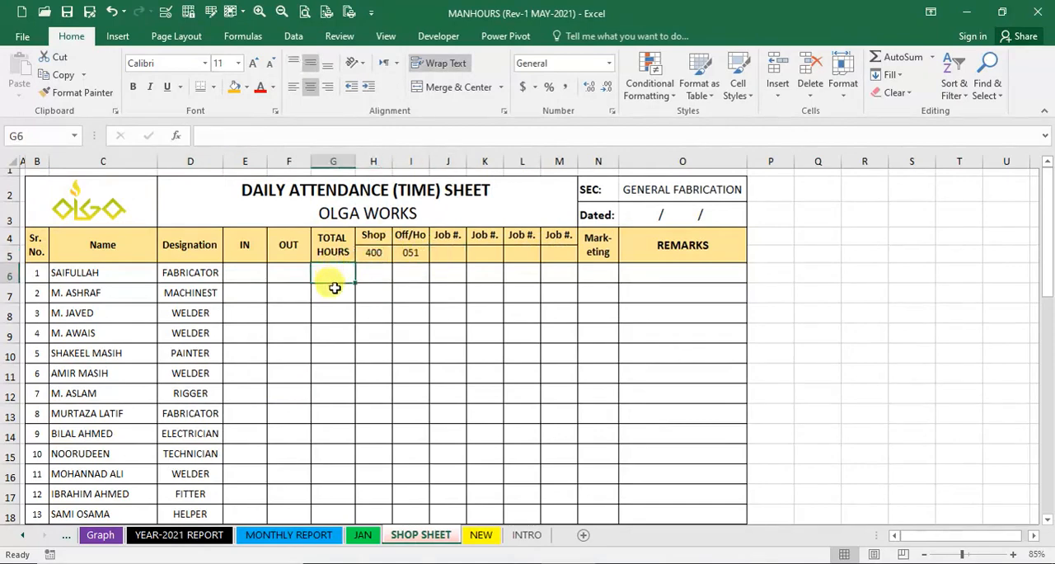
left_click(335, 285)
- Examine the scanned, hand-filled attendance sheet below the blank form for each worker's hours per job
scroll(135, 375, "down", 2)
scroll(134, 376, "down", 5)
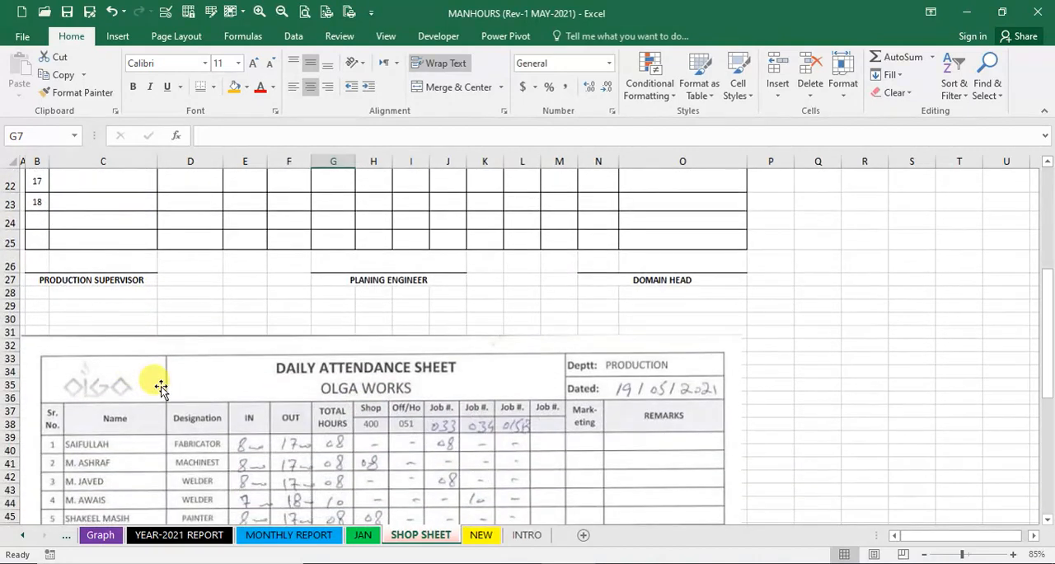
scroll(161, 387, "down", 3)
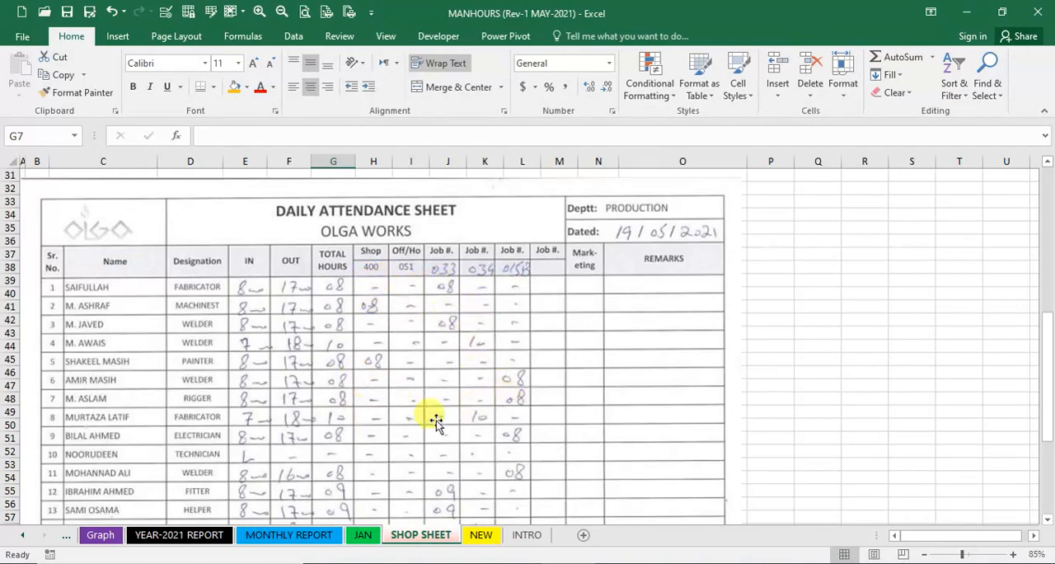
scroll(363, 415, "down", 1)
scroll(358, 417, "down", 1)
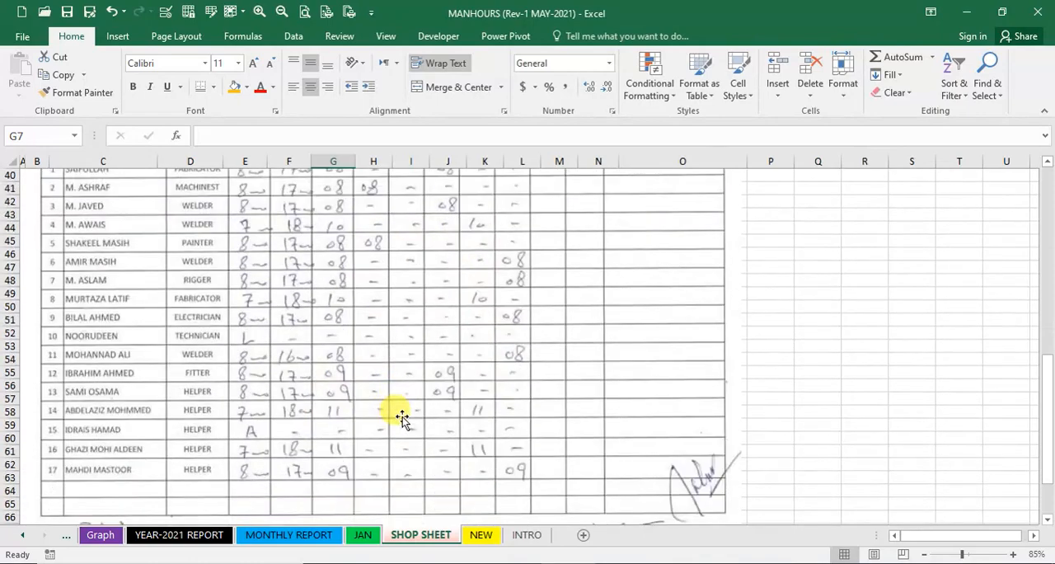
scroll(401, 415, "down", 5)
scroll(315, 444, "up", 16)
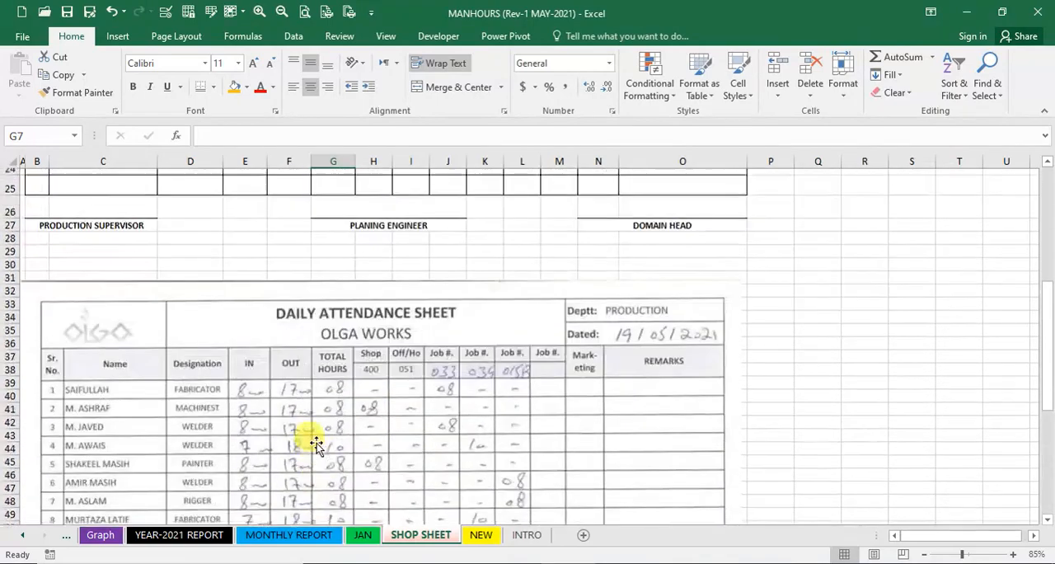
- Enter 8 hours in D5 of the JAN sheet for the first worker's job IK-098 on day 2
left_click(362, 534)
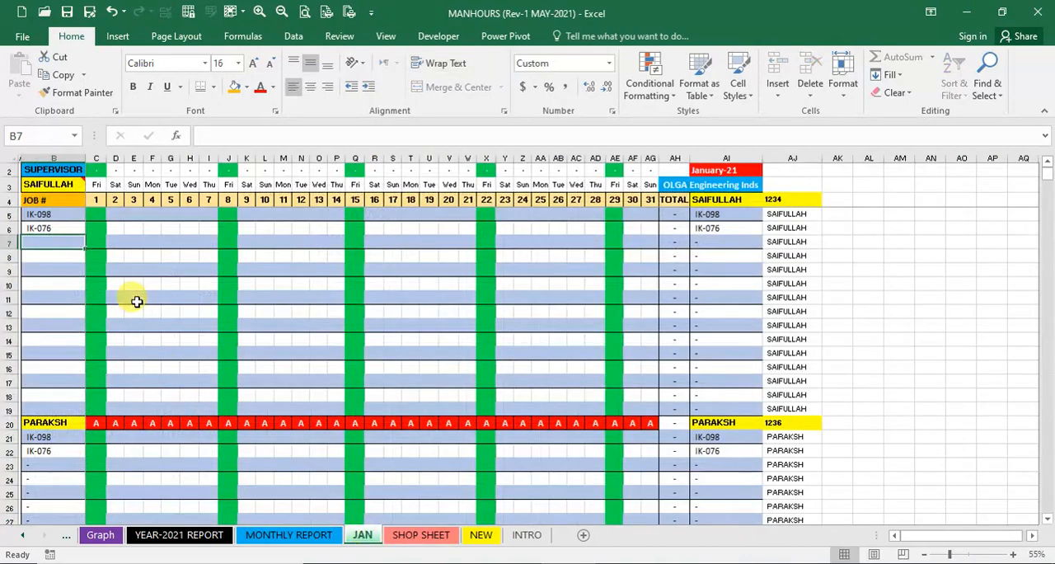
left_click(121, 213)
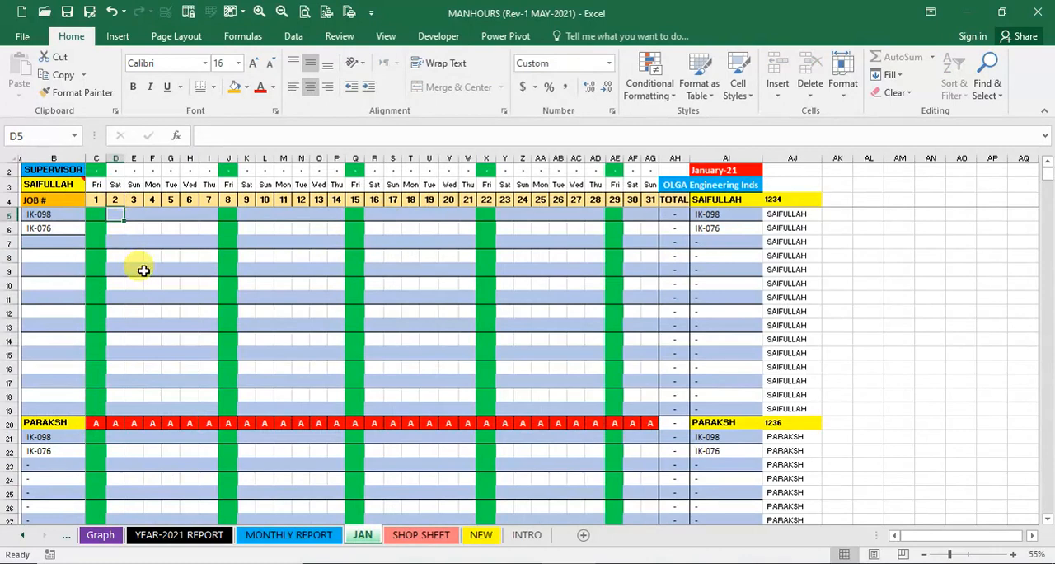
key("Return")
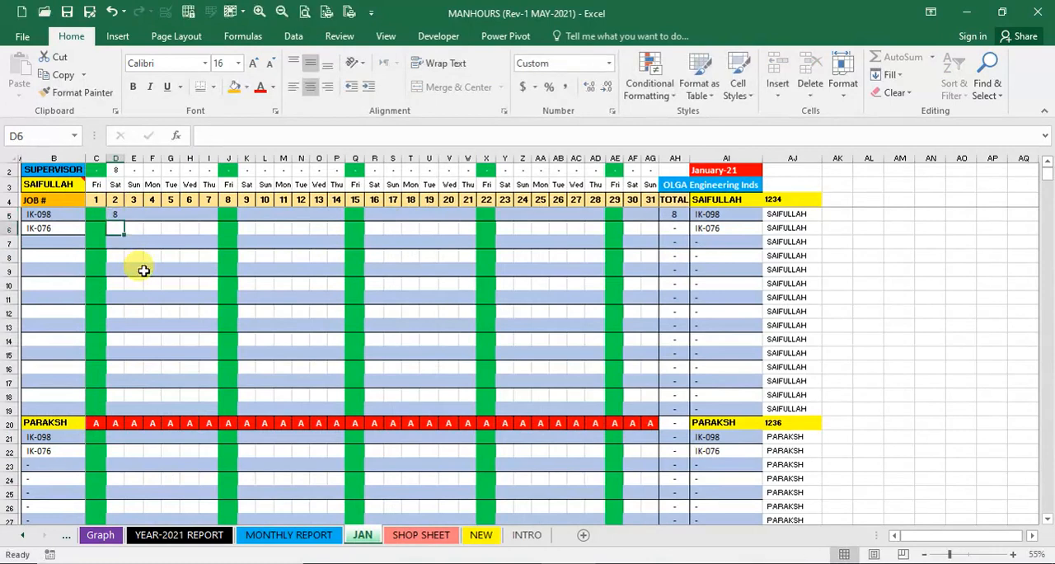
- Enter 8 hours in D21 of the JAN sheet for the second worker's job IK-098 on day 2
left_click(114, 437)
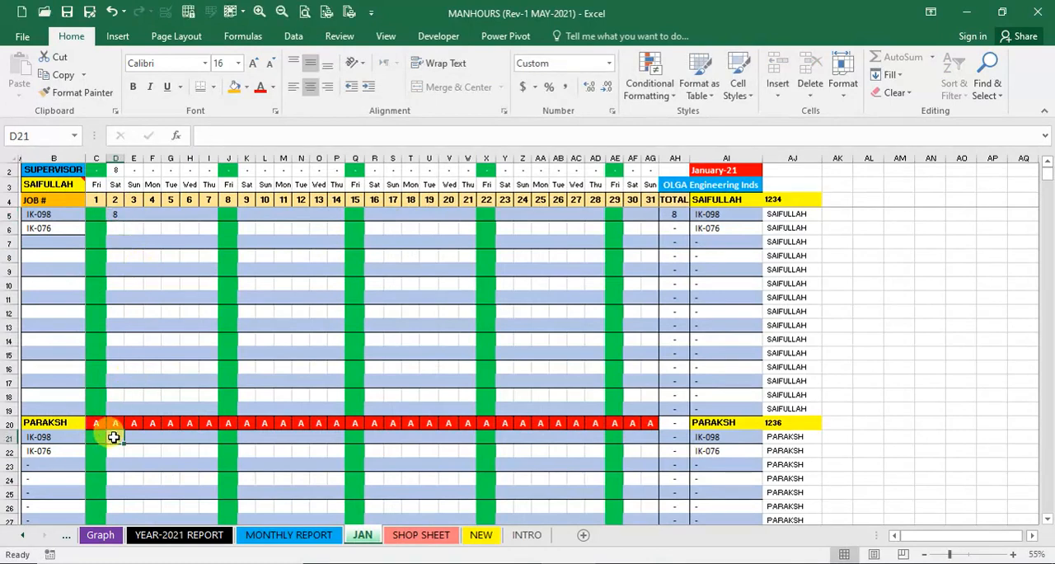
type("8")
key("Down")
key("Down")
key("Down")
key("Down")
key("Down")
key("Down")
key("Down")
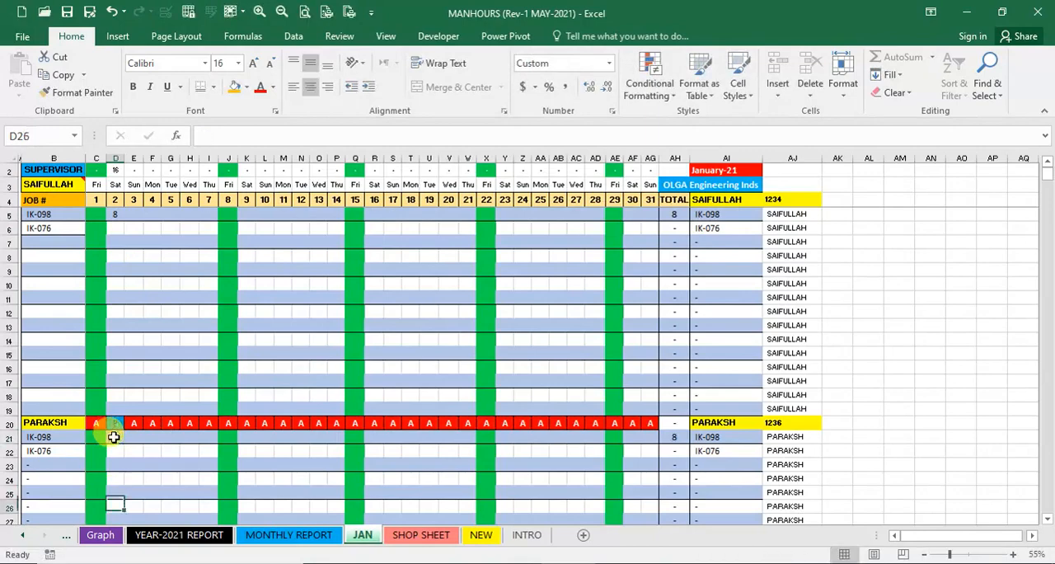
- Enter 8 hours in D37 for the third worker's job IK-098 on day 2
key("Down")
key("Down")
key("Down")
key("Down")
key("Down")
key("Down")
key("Down")
key("Down")
key("Down")
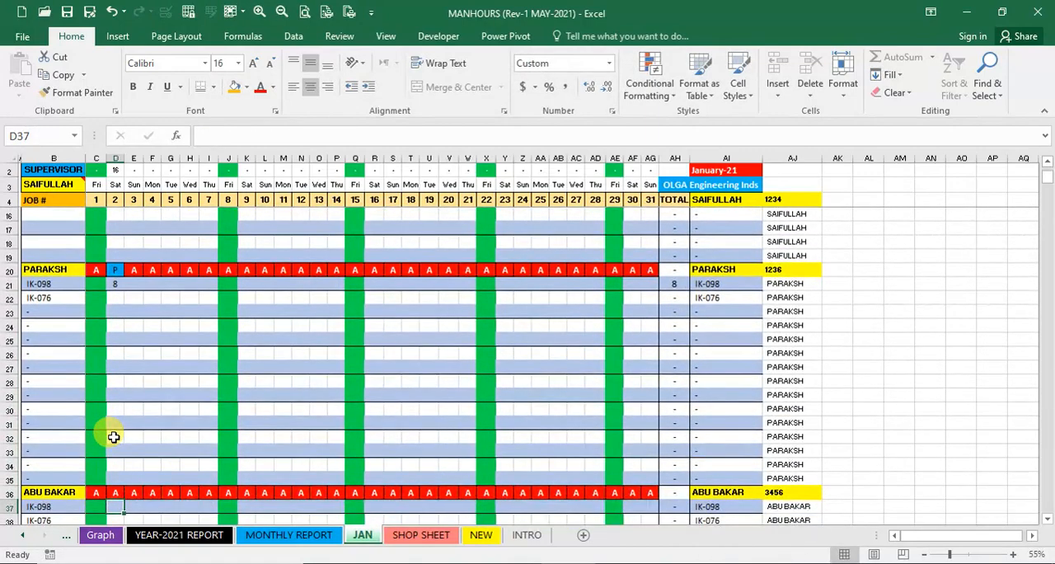
type("8")
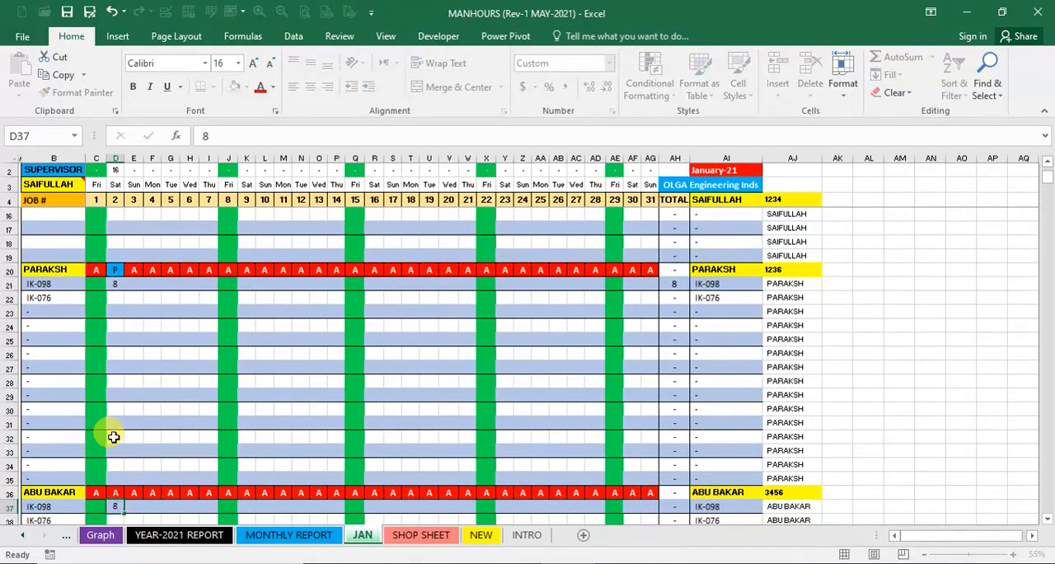
key("Down")
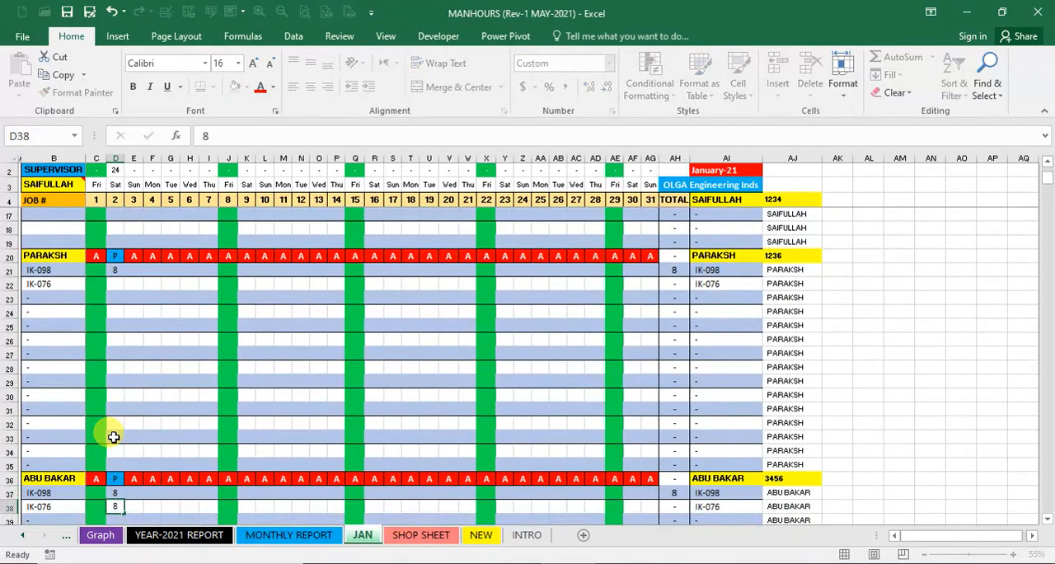
- Record the third worker's 8 hours on job IK-076 under day 3 in E38, leaving D38 empty
type("8")
key("Down")
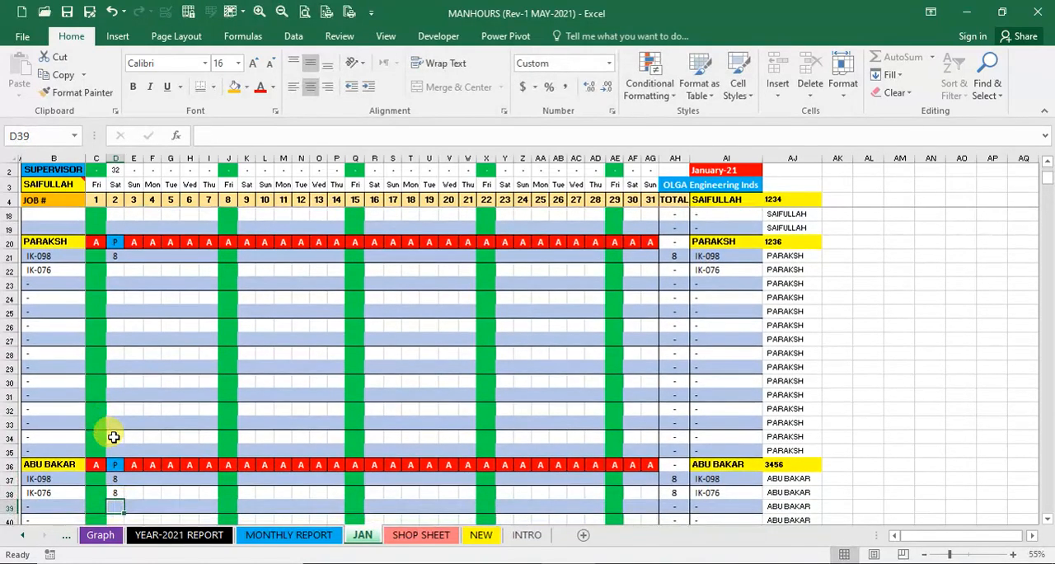
left_click(114, 493)
left_click(133, 492)
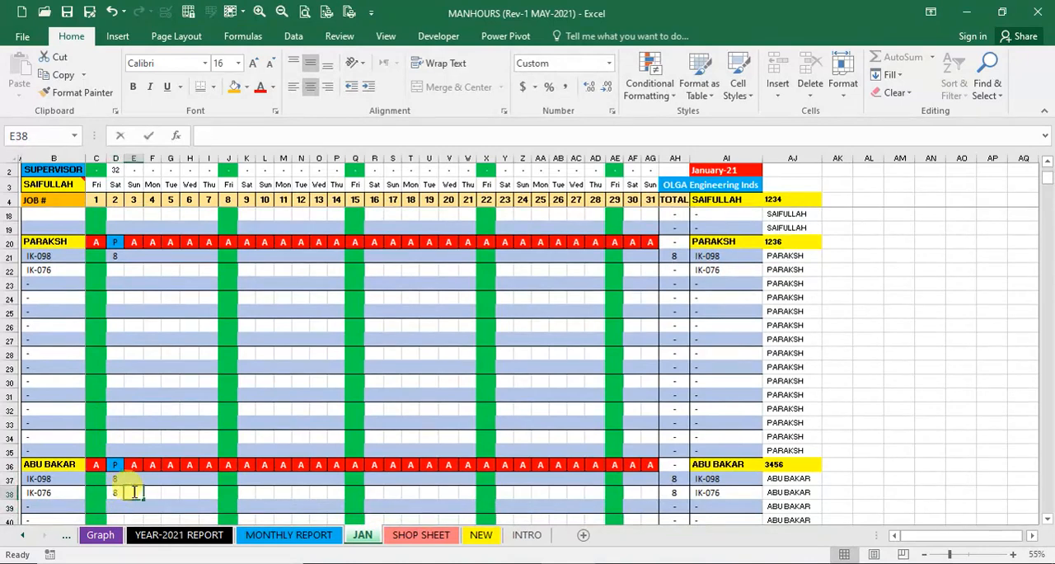
type("8")
key("Left")
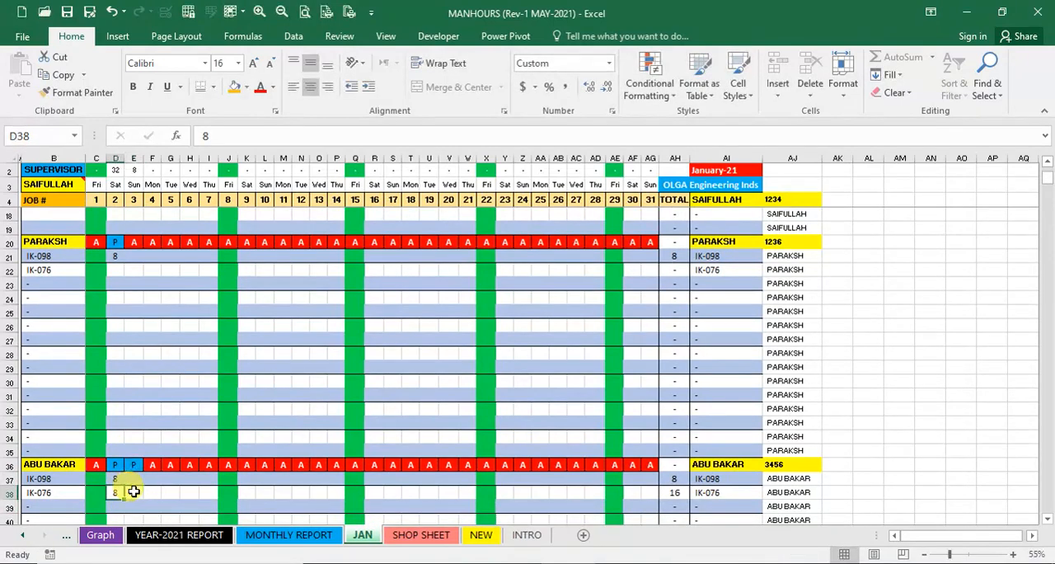
key("Delete")
- Enter 8 hours in E22 for the second worker's job IK-076 on day 3
scroll(123, 360, "up", 2)
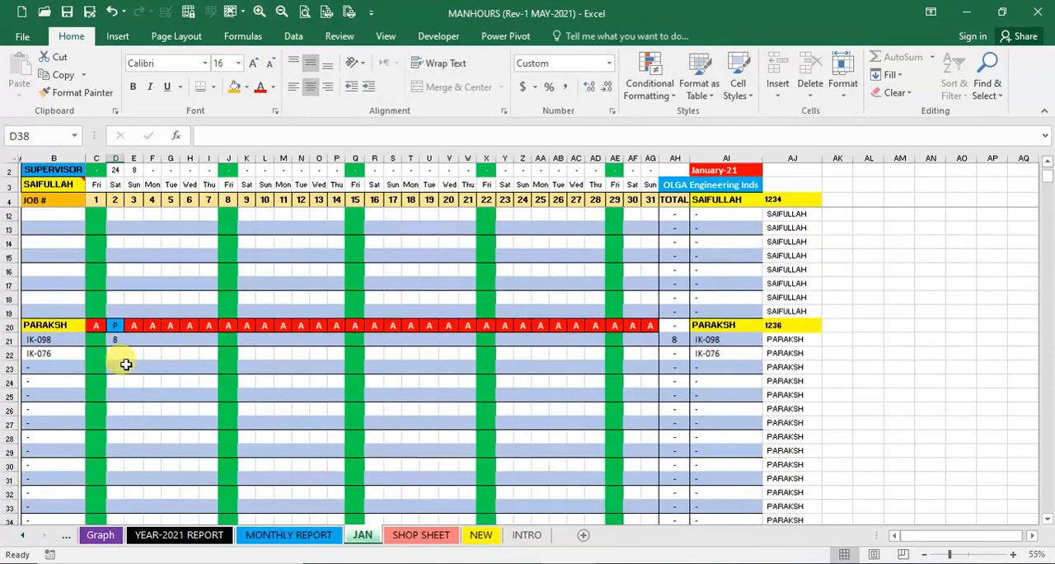
left_click(129, 353)
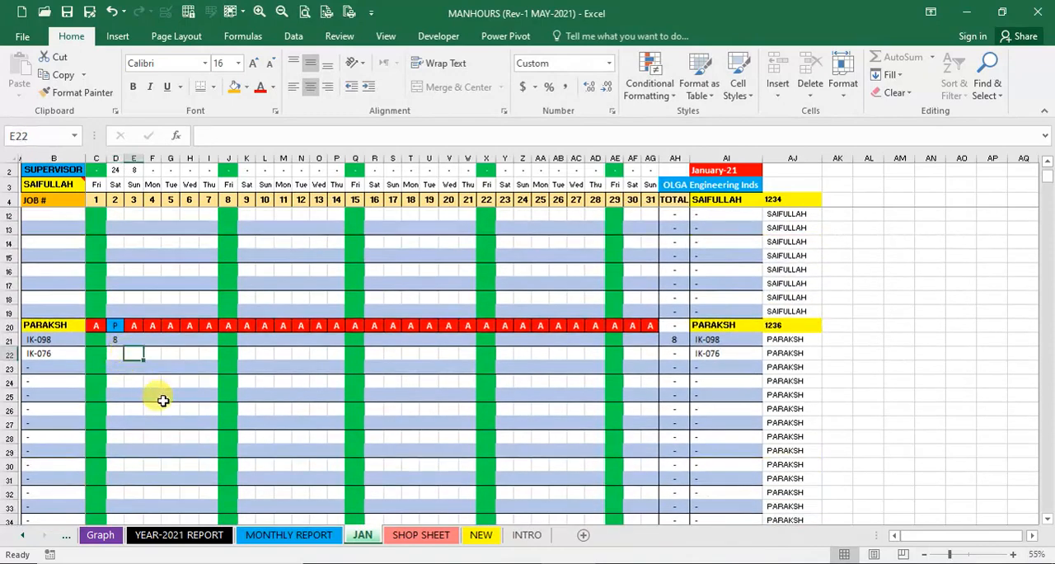
type("8")
scroll(161, 398, "up", 1)
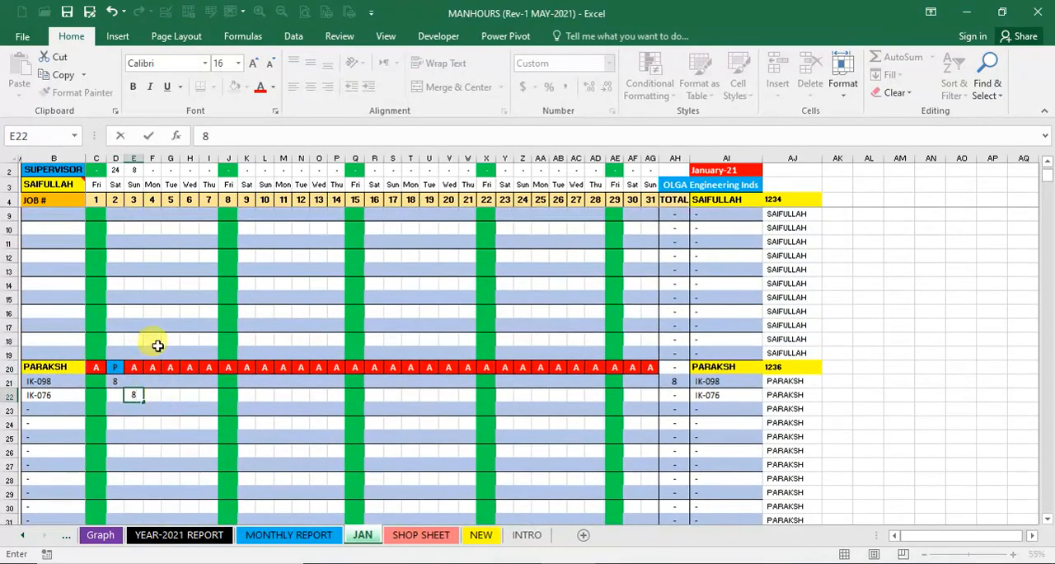
key("Return")
- Enter 8 hours each in E6, G6 and I6 for the first worker's job IK-076 on days 3, 5 and 7
scroll(155, 343, "up", 2)
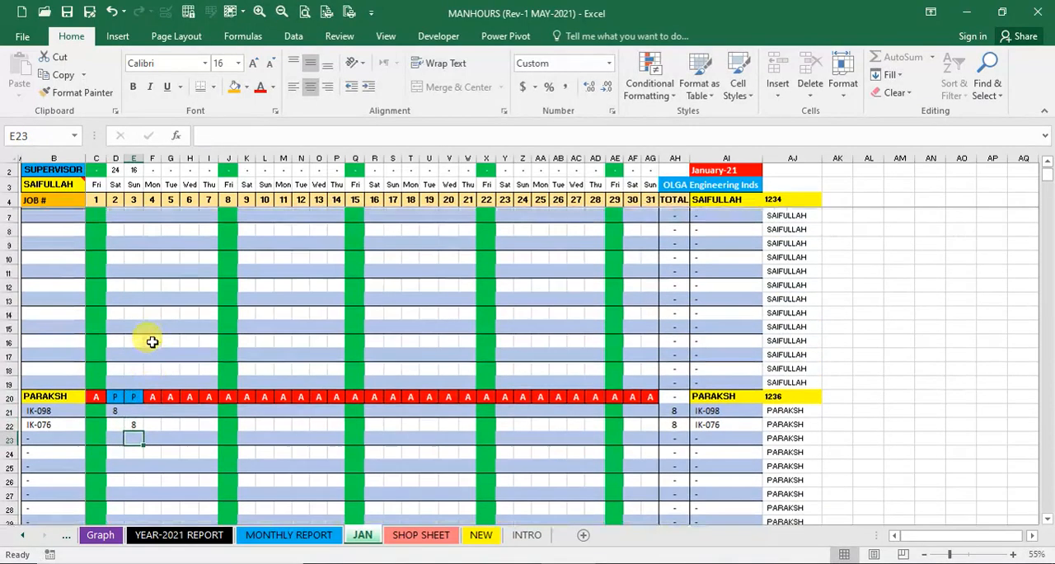
left_click(135, 228)
type("8")
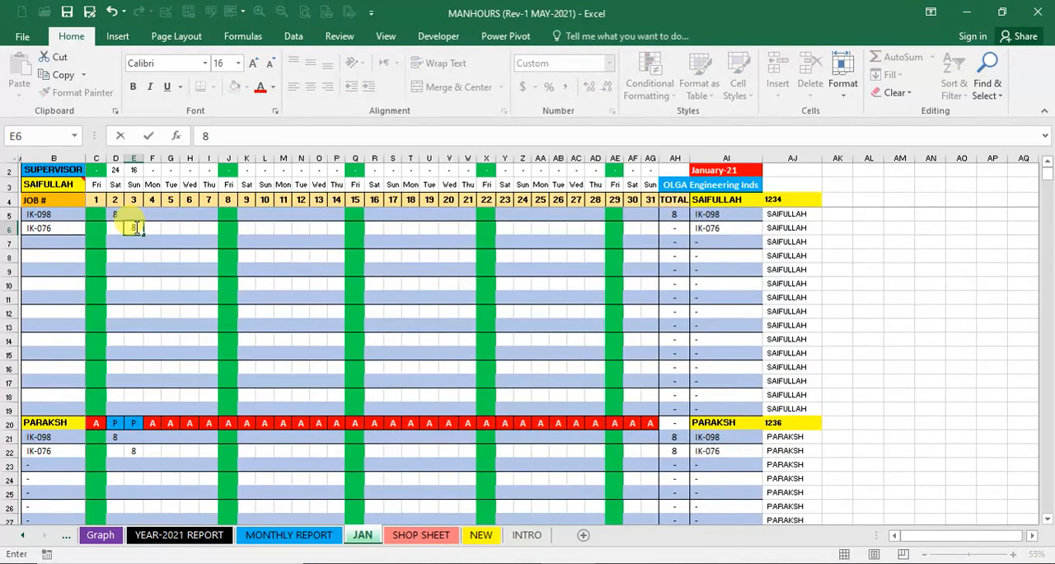
key("Tab")
key("Tab")
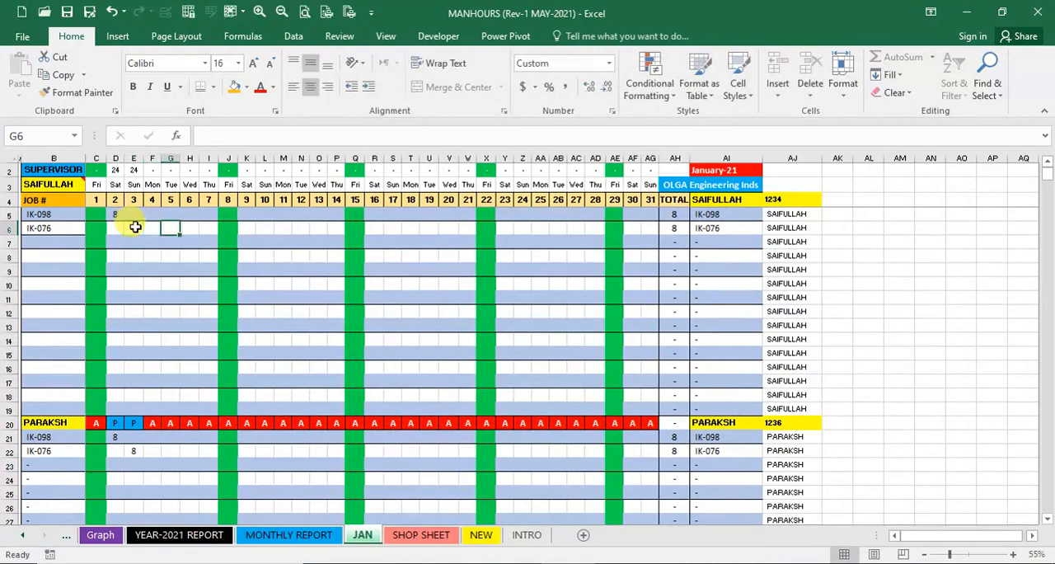
type("8")
key("Tab")
key("Tab")
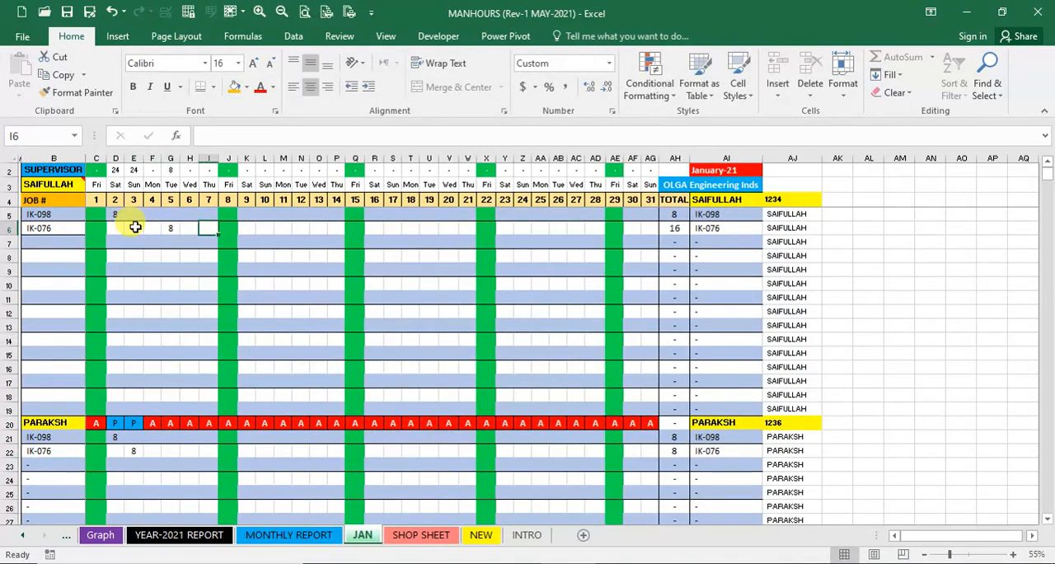
type("8")
key("Tab")
key("Tab")
key("Tab")
- Enter 8 hours each in K6, M6 and O6 for the first worker's job IK-076 on days 9, 11 and 13
type("8")
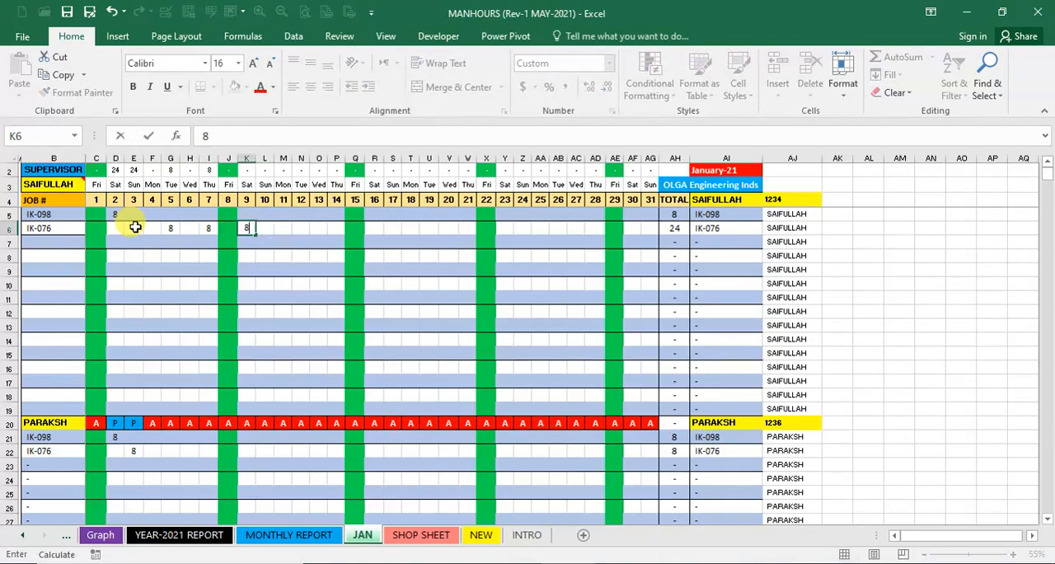
key("Tab")
key("Tab")
type("8")
key("Tab")
key("Tab")
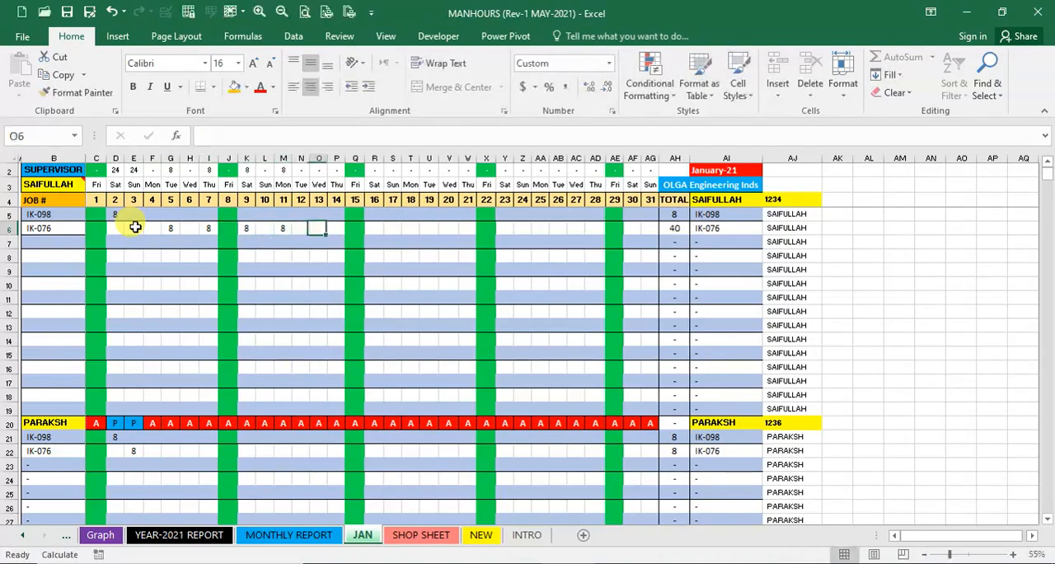
type("8")
key("Tab")
key("Tab")
- Enter 8 hours each in Q6, S6, U6 and Y6 for the first worker's job IK-076 on days 15, 17, 19 and 23
type("8")
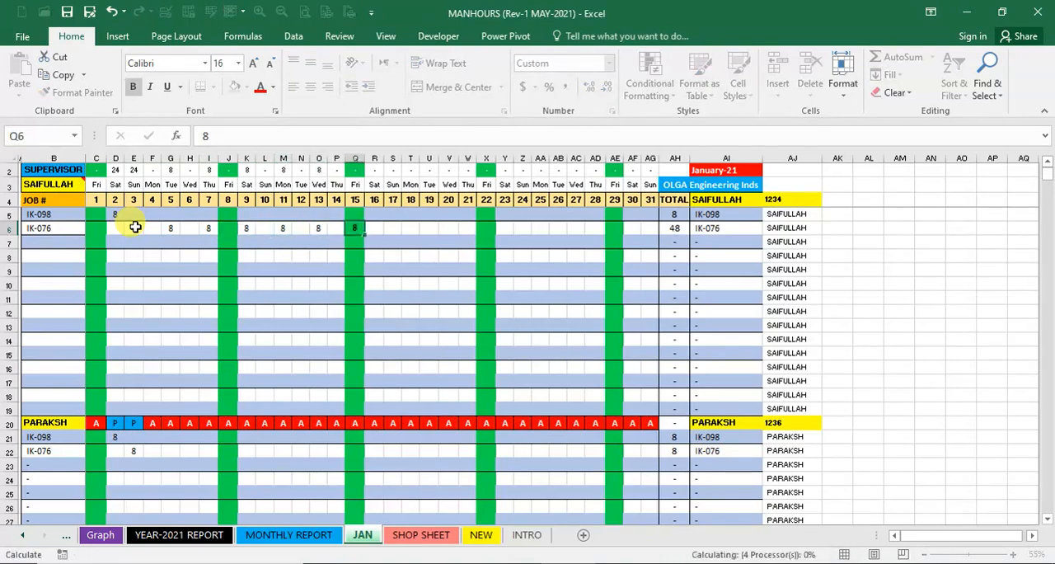
key("Tab")
key("Tab")
type("8")
key("Tab")
key("Tab")
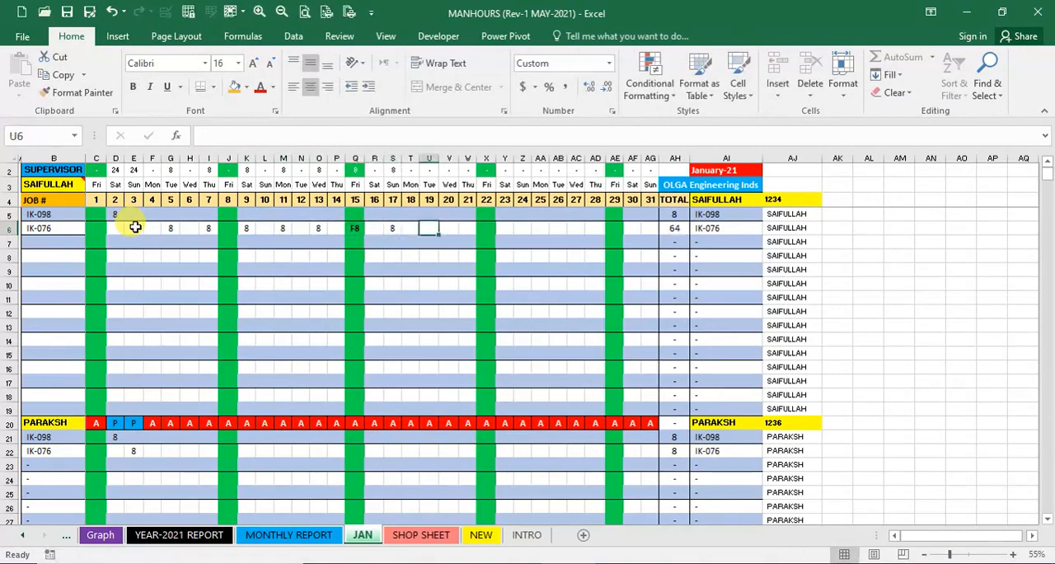
type("8")
key("Tab")
key("Tab")
key("Tab")
key("Tab")
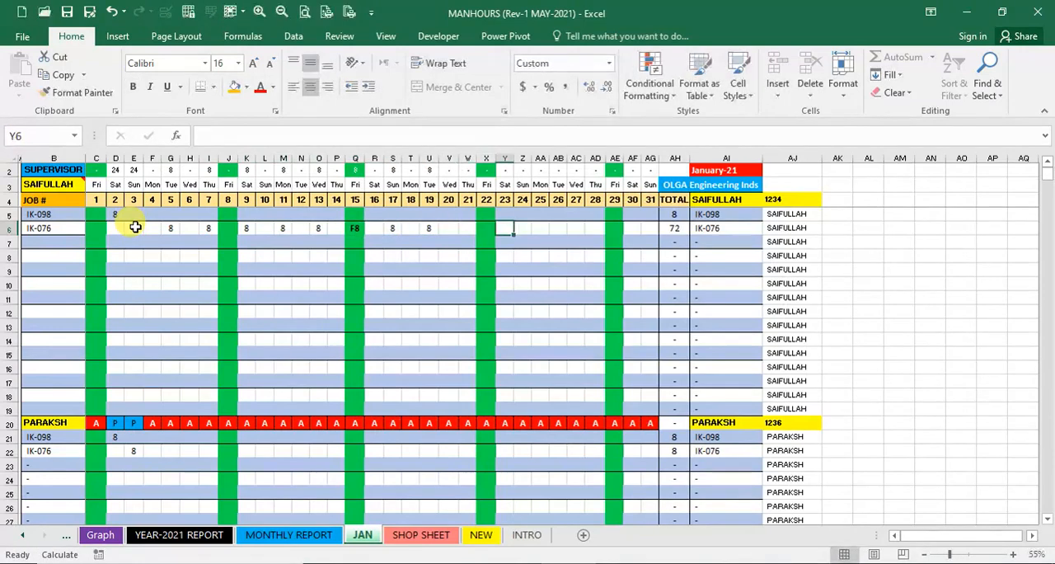
type("8")
key("Up")
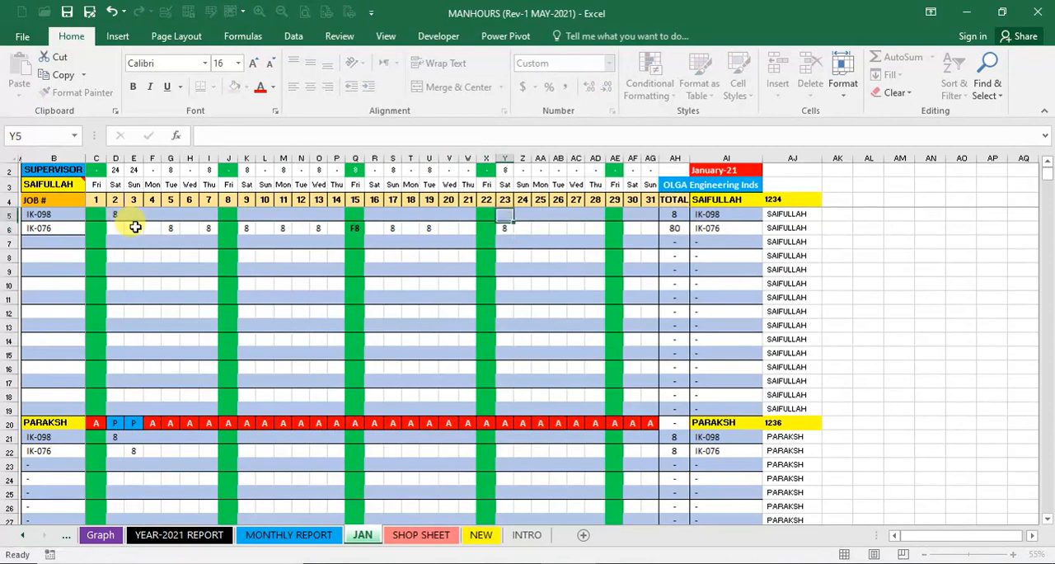
- Enter 8 hours each in X5, W5, V5 and T5 for the first worker's job IK-098 on days 22, 21, 20 and 18
key("Left")
type("8")
key("Left")
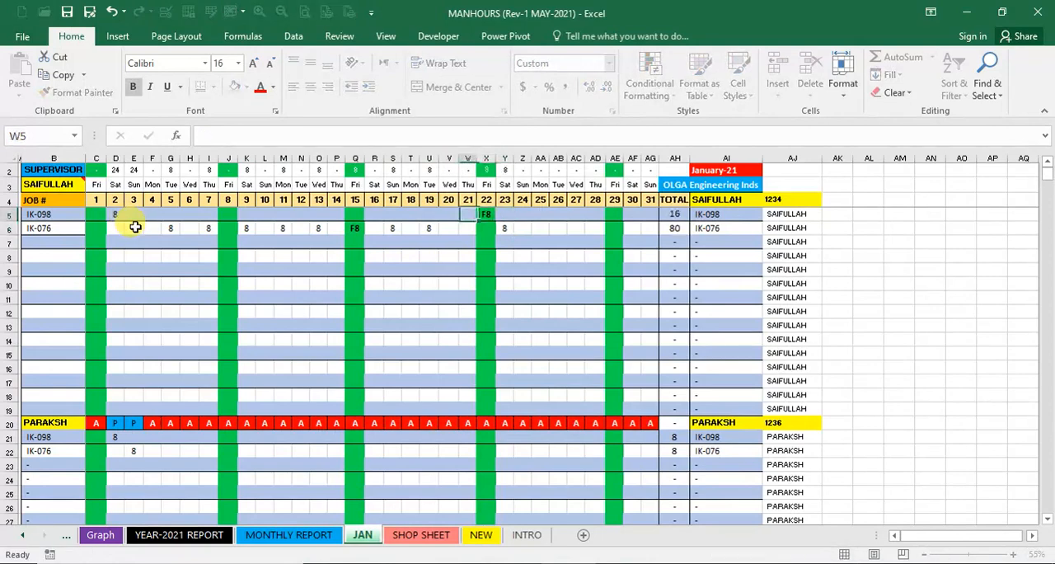
type("8")
key("Left")
type("8")
key("Left")
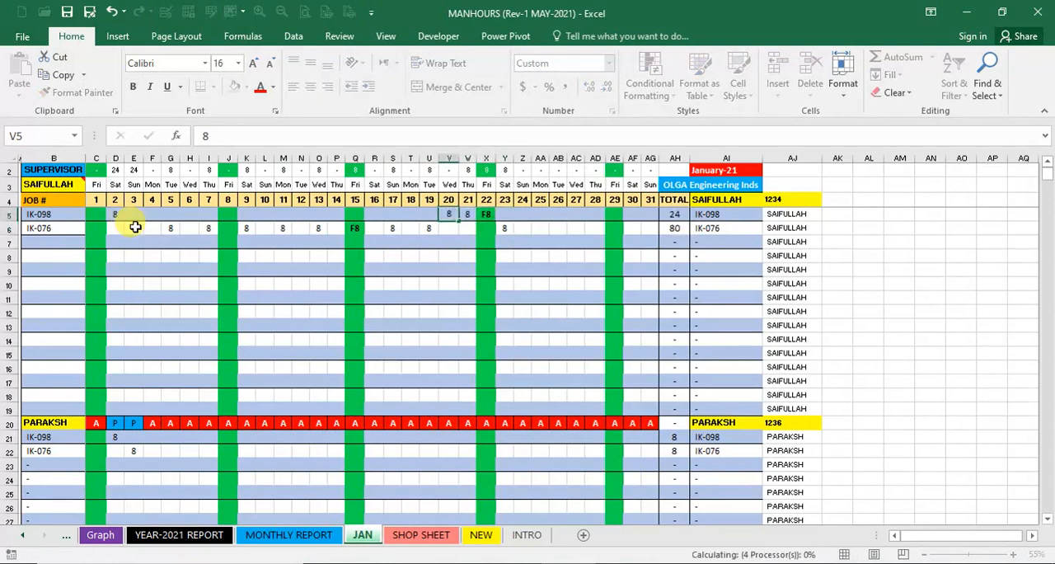
key("Left")
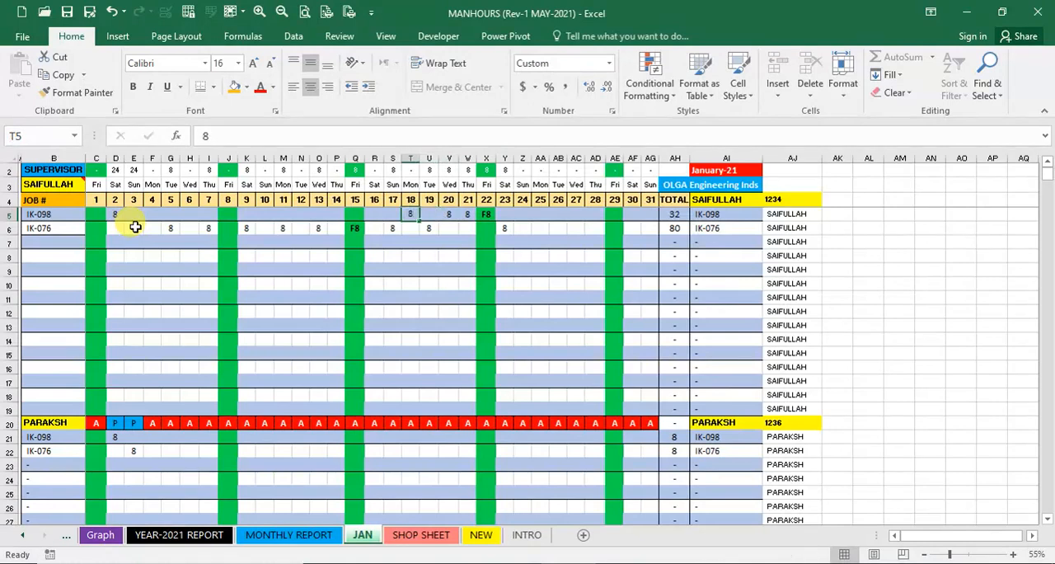
- Enter 8 hours each in R5, P5 and N5 for the first worker's job IK-098 on days 16, 14 and 12
key("Left")
key("Left")
type("8")
key("Left")
key("Left")
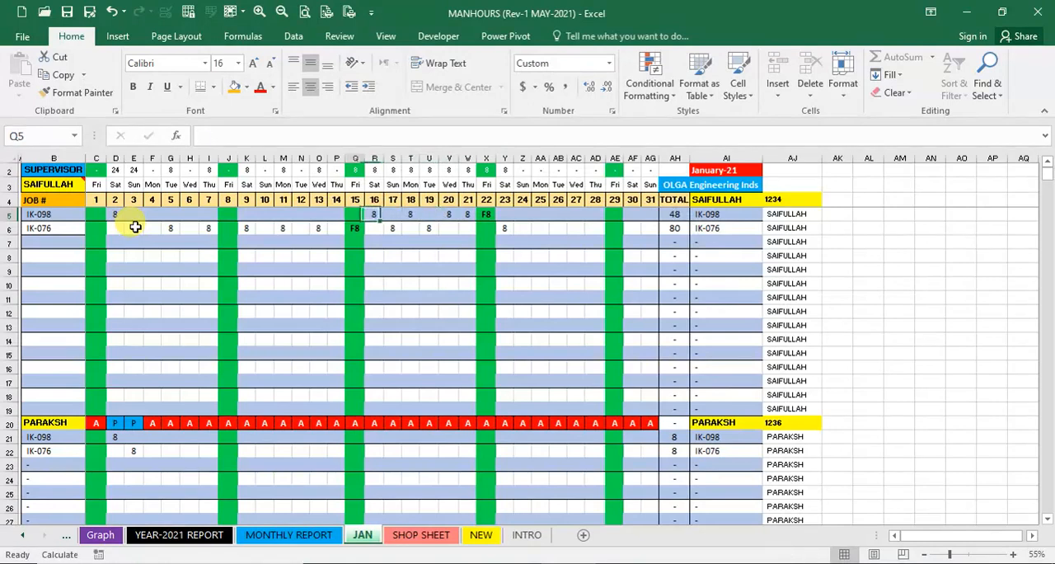
type("8")
key("Left")
key("Left")
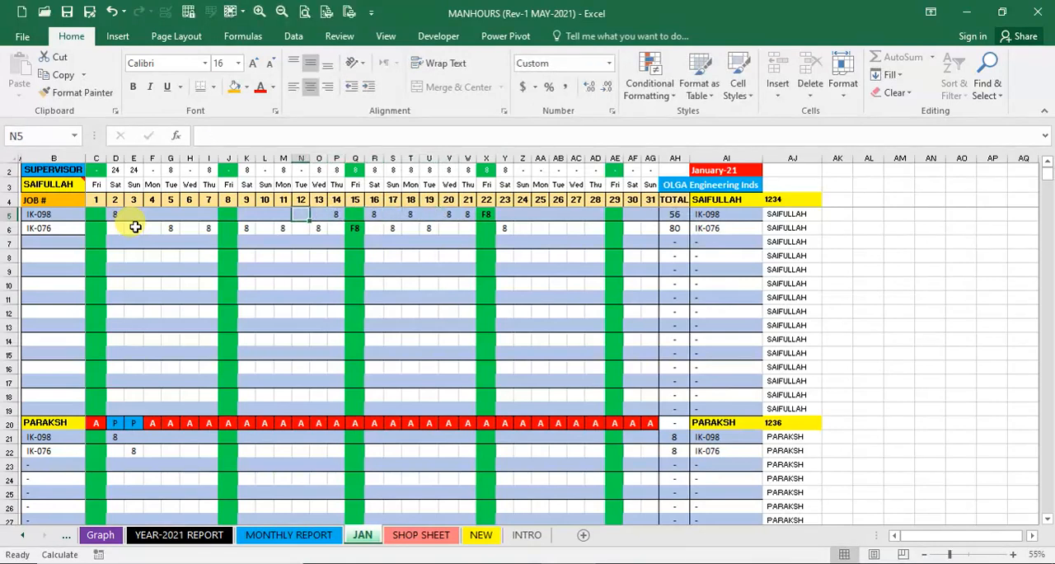
type("8")
key("Left")
key("Left")
- Enter 8 hours each in L5 and J5 for the first worker's job IK-098 on days 10 and 8
type("8")
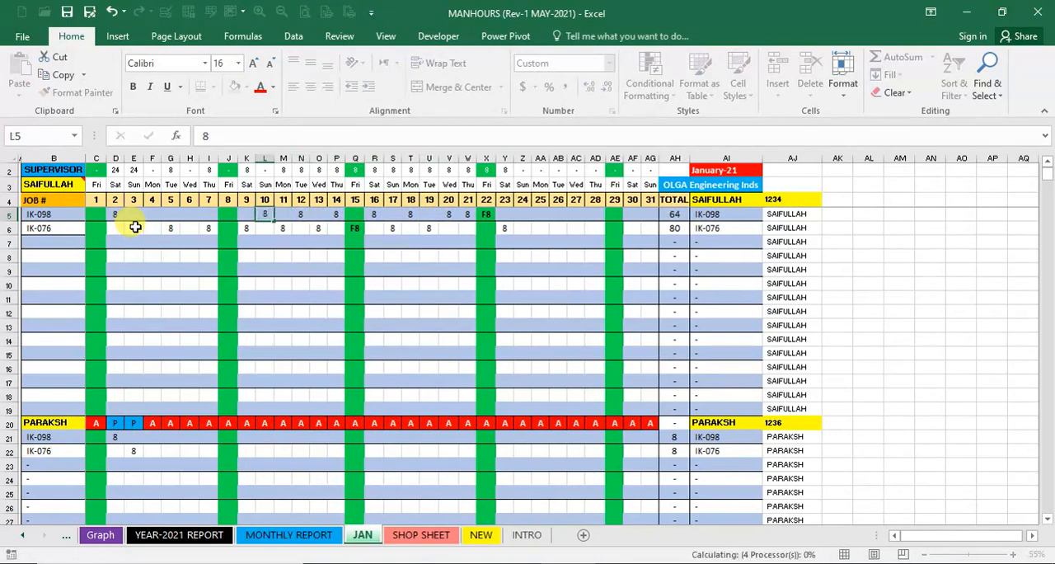
key("Left")
key("Left")
type("8")
key("Left")
key("Left")
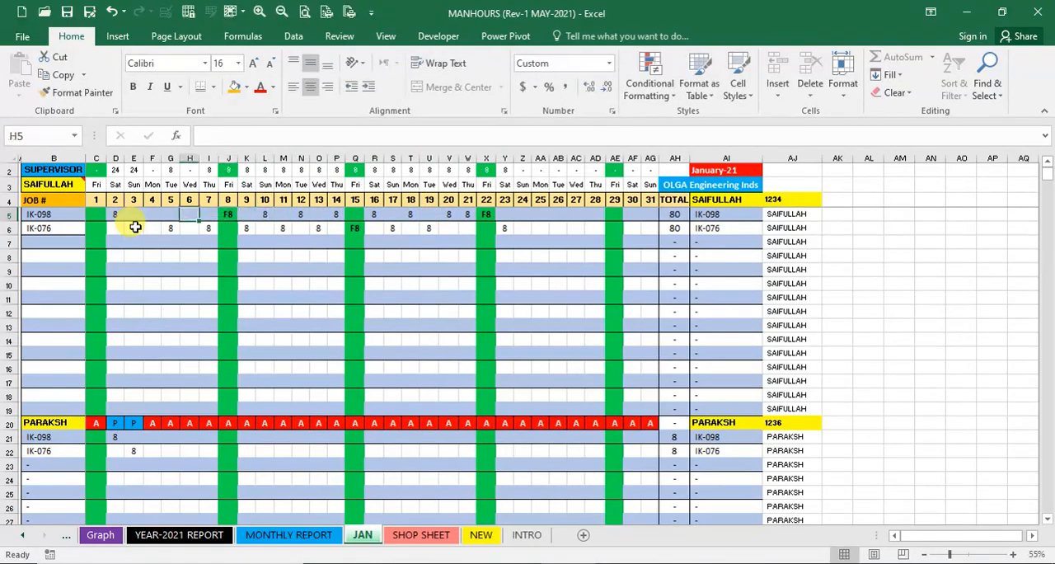
- Enter 8 hours each in H5 and F5 for the first worker's job IK-098 on days 6 and 4
type("8")
key("Left")
key("Left")
type("8")
key("Left")
key("Left")
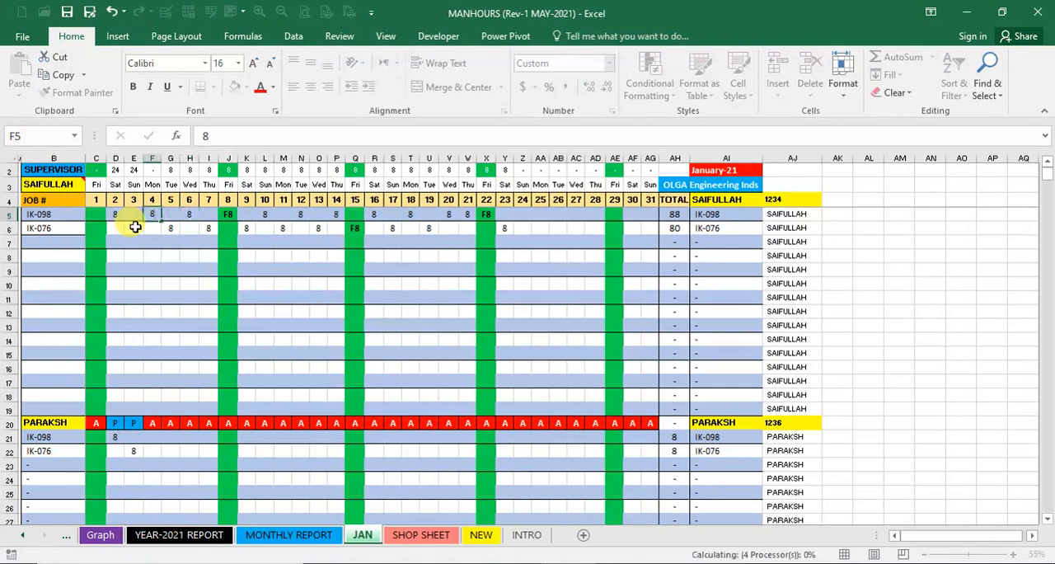
key("Left")
key("Down")
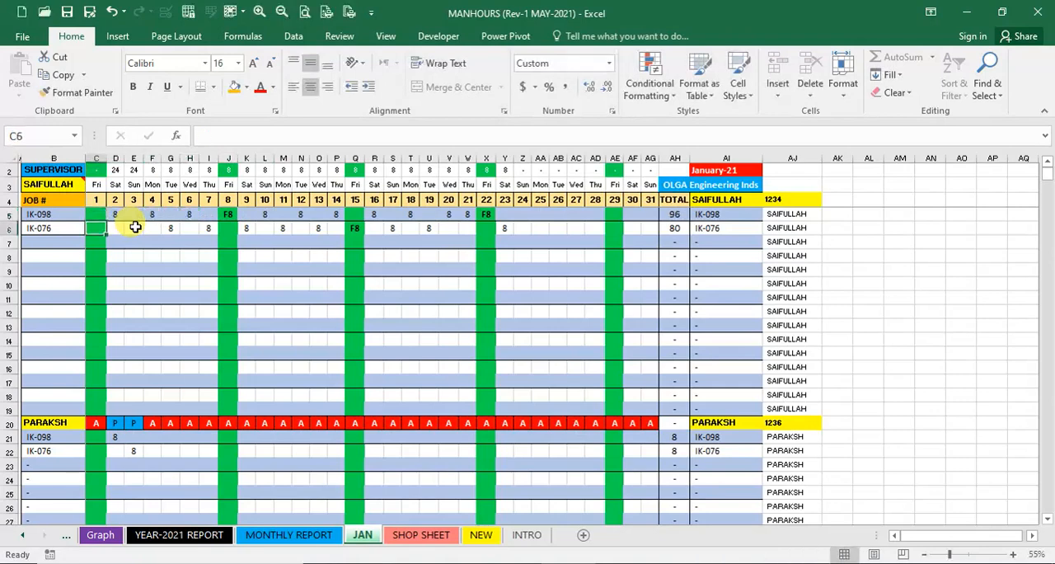
key("Right")
key("Right")
key("Right")
key("Right")
key("Right")
key("Right")
key("Right")
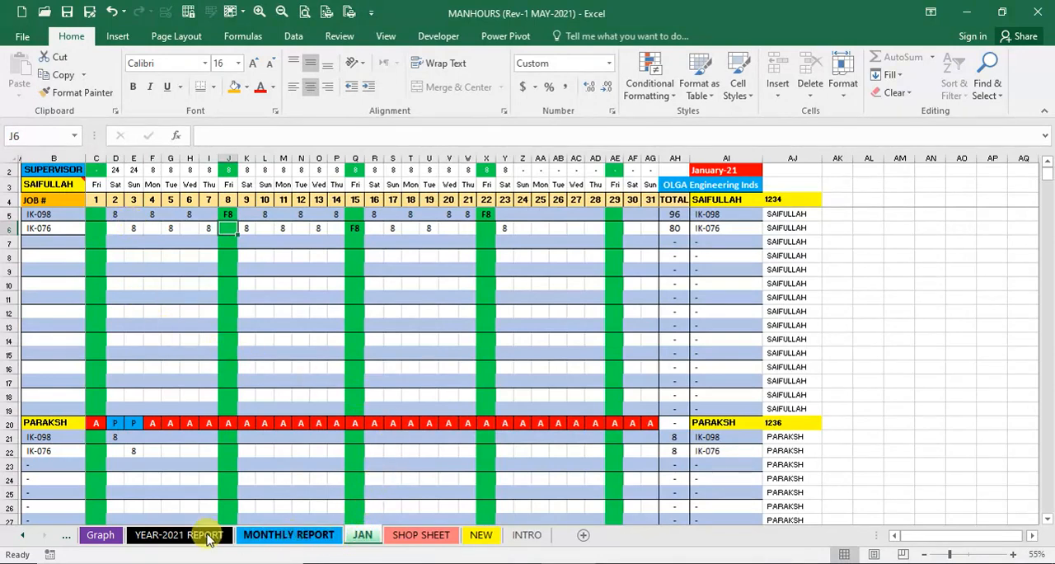
- Unhide the DAYTOTAL-JAN sheet and check the day 02 total in its daily report row
right_click(371, 534)
left_click(415, 506)
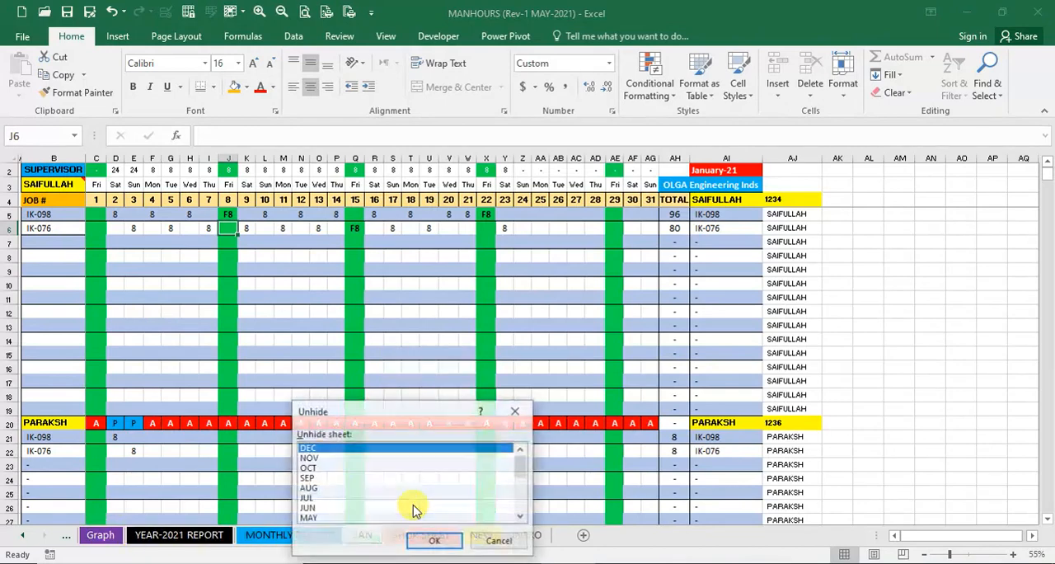
left_click_drag(523, 469, 522, 500)
left_click(340, 509)
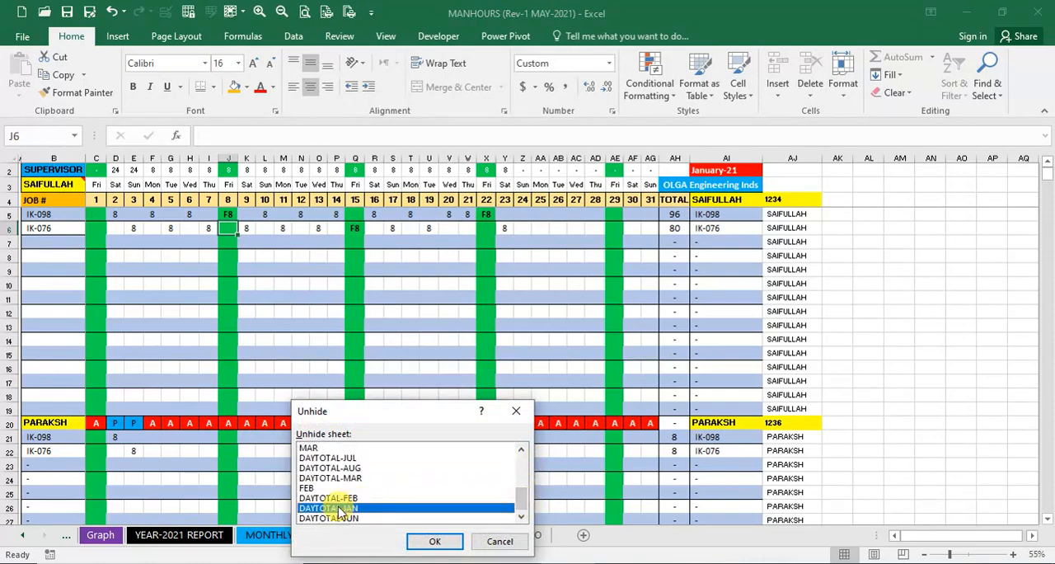
left_click(415, 540)
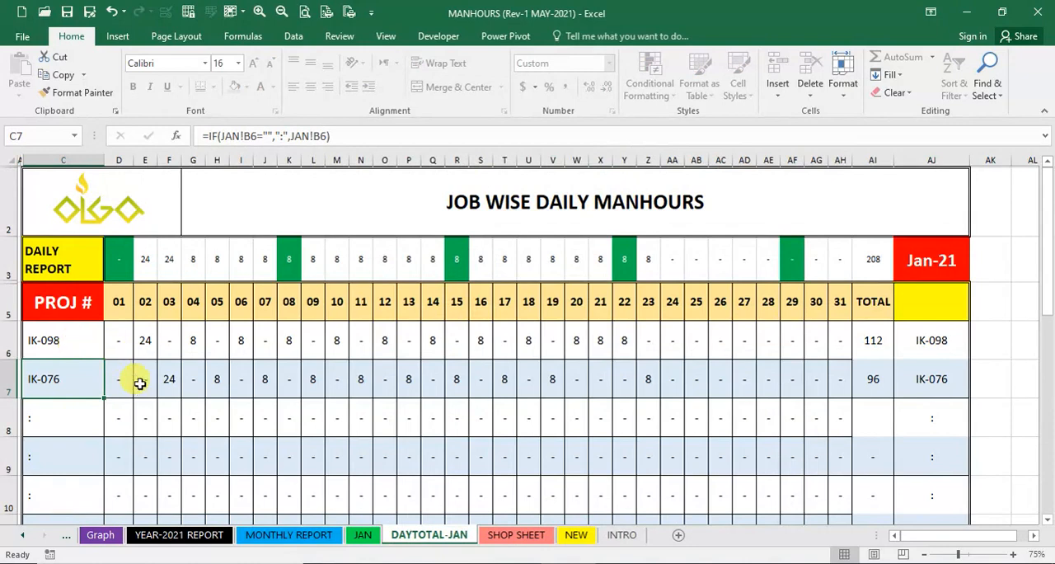
left_click(142, 270)
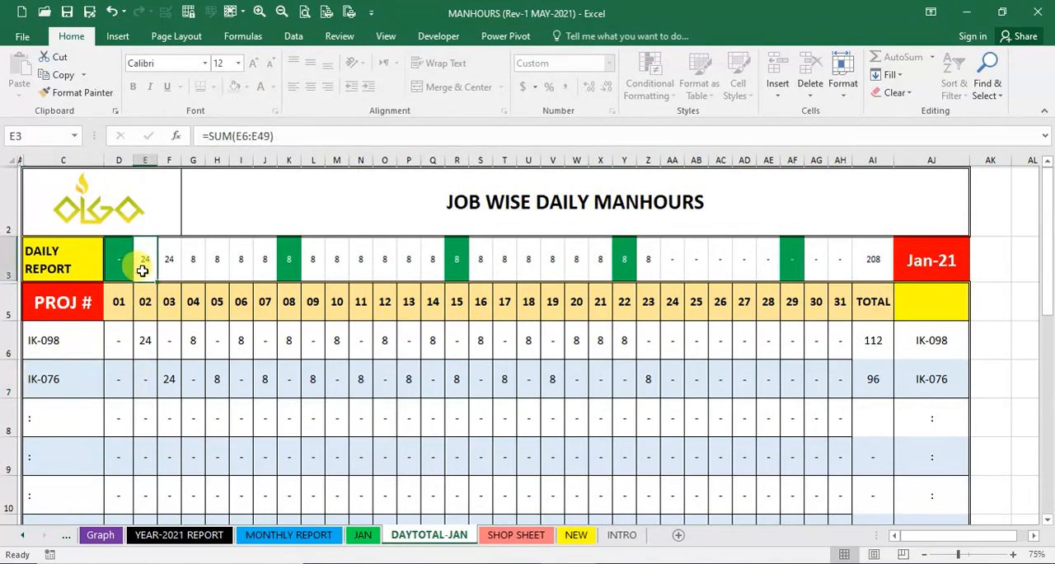
- Check the DAYTOTAL-JAN job-wise hours of IK-098 on day 02 and IK-076 on day 03, including their formulas
left_click(145, 338)
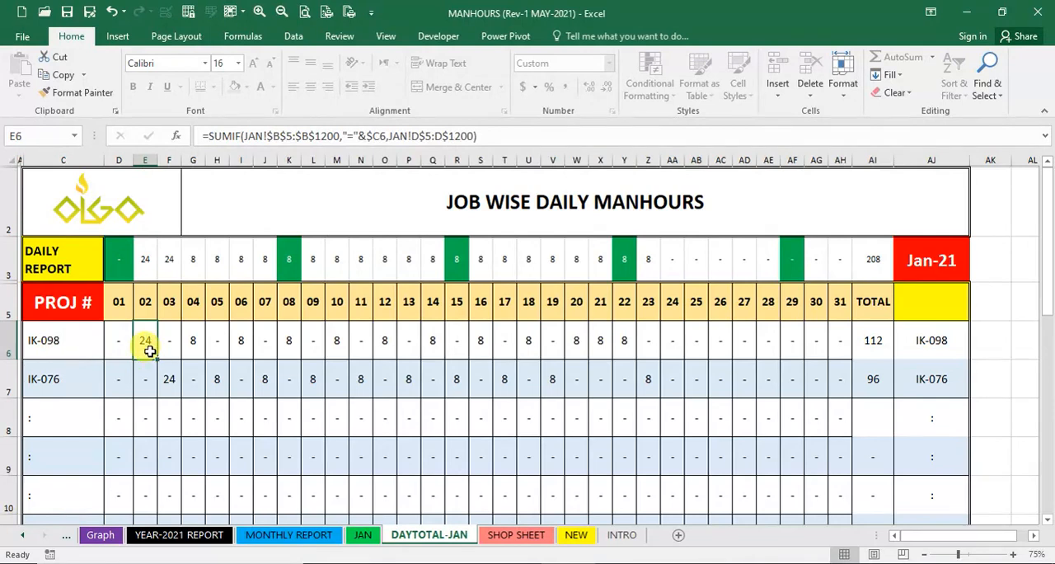
left_click(169, 378)
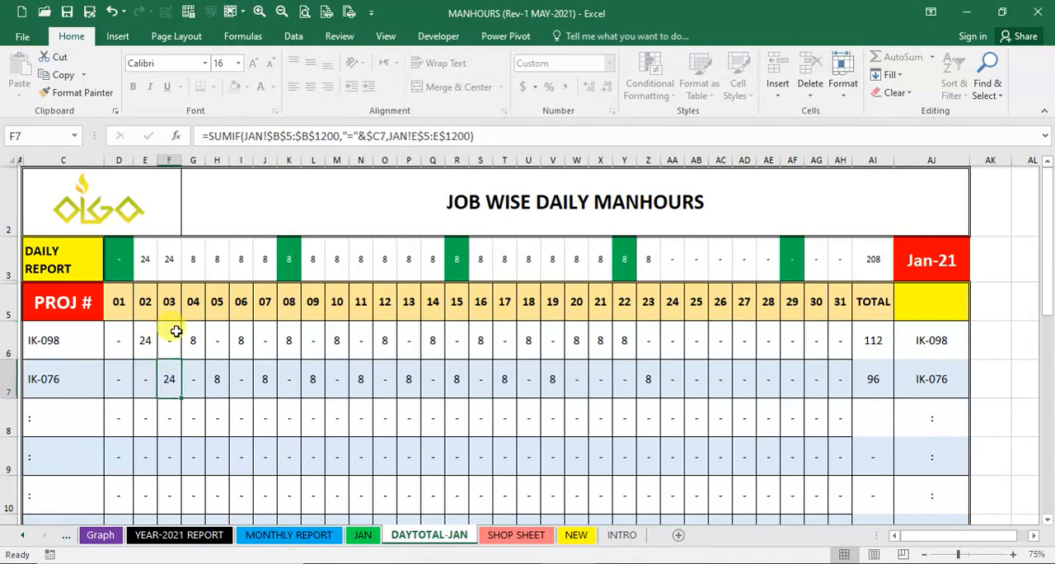
left_click(72, 383)
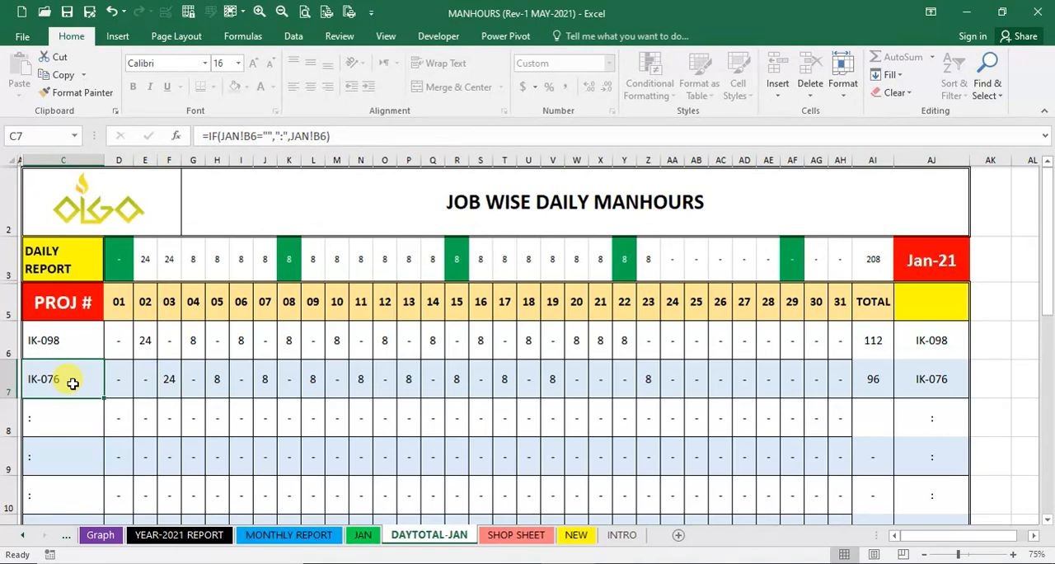
left_click(167, 386)
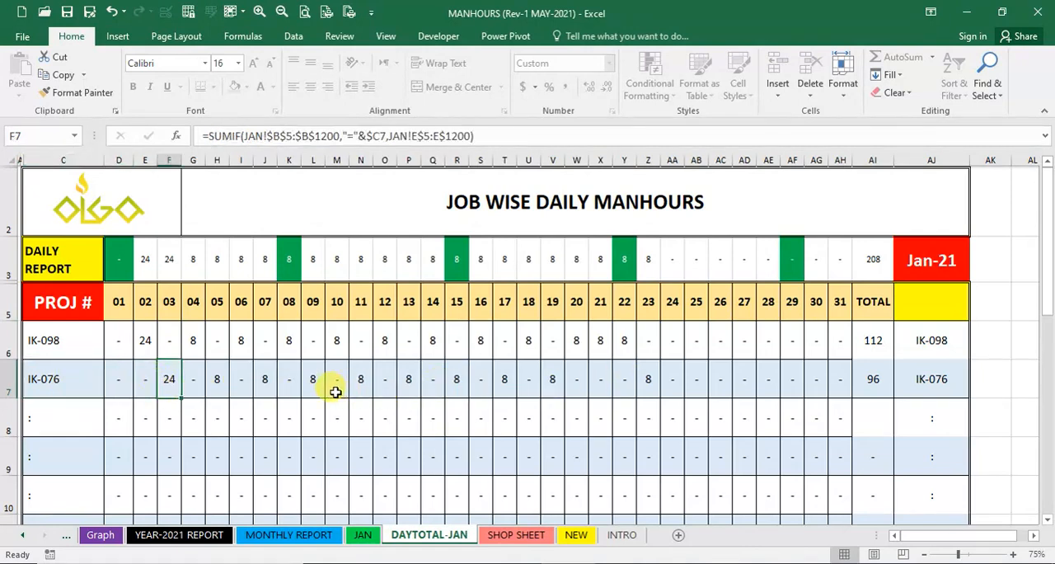
scroll(278, 400, "down", 1)
scroll(279, 401, "up", 1)
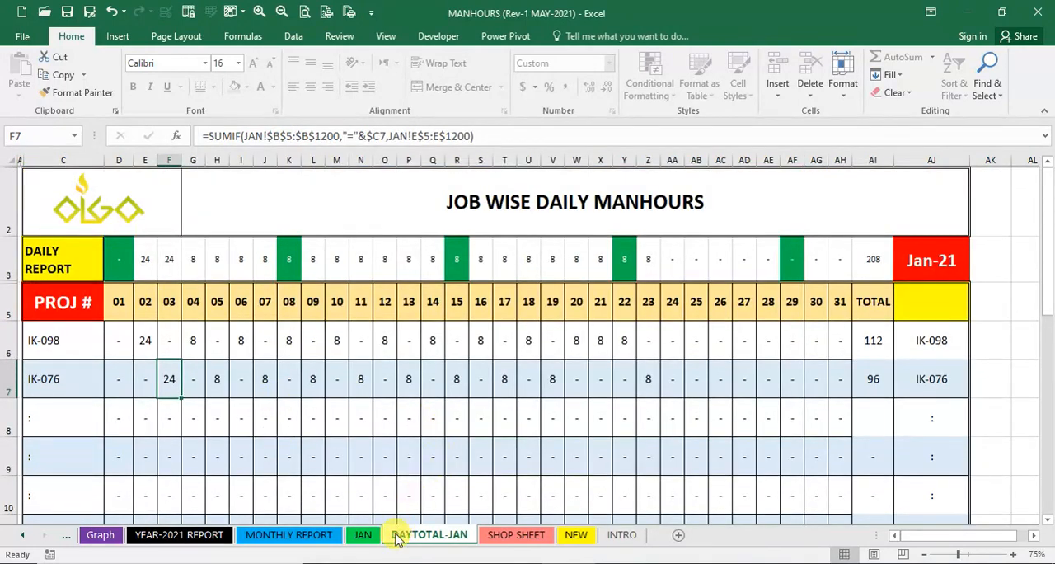
- Open the MONTHLY REPORT sheet and narrow column A
left_click(276, 535)
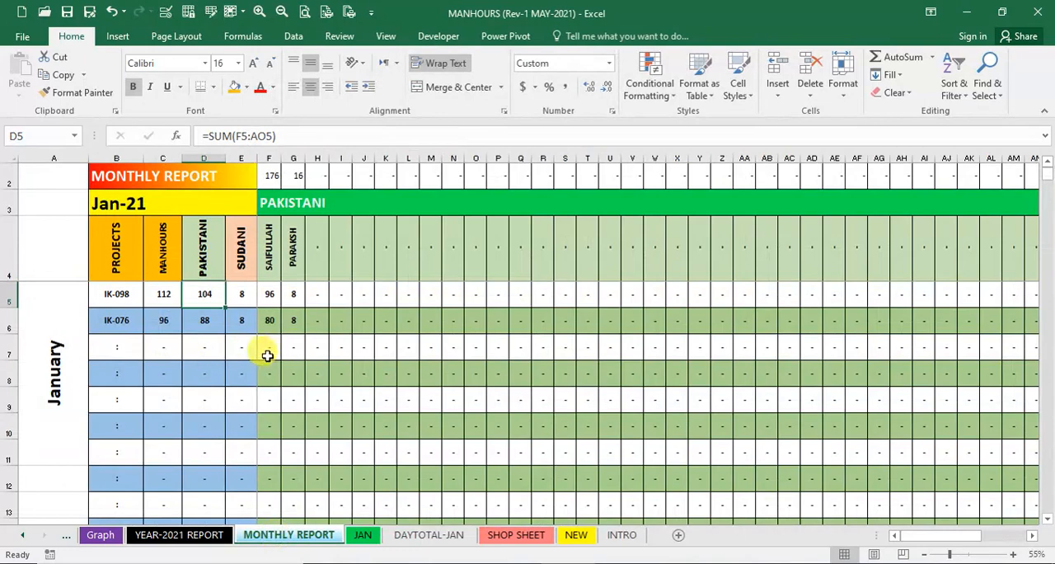
left_click_drag(85, 157, 29, 158)
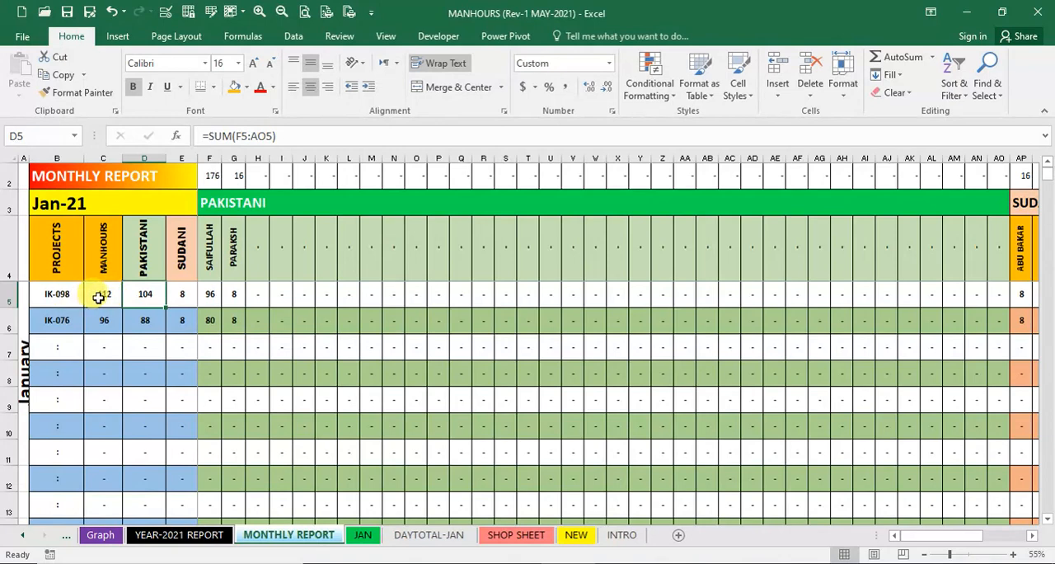
- Check the January report's Sudani and Pakistani hours for IK-098, the first Sudani worker's hours in AP5, and the monthly total row
left_click(181, 289)
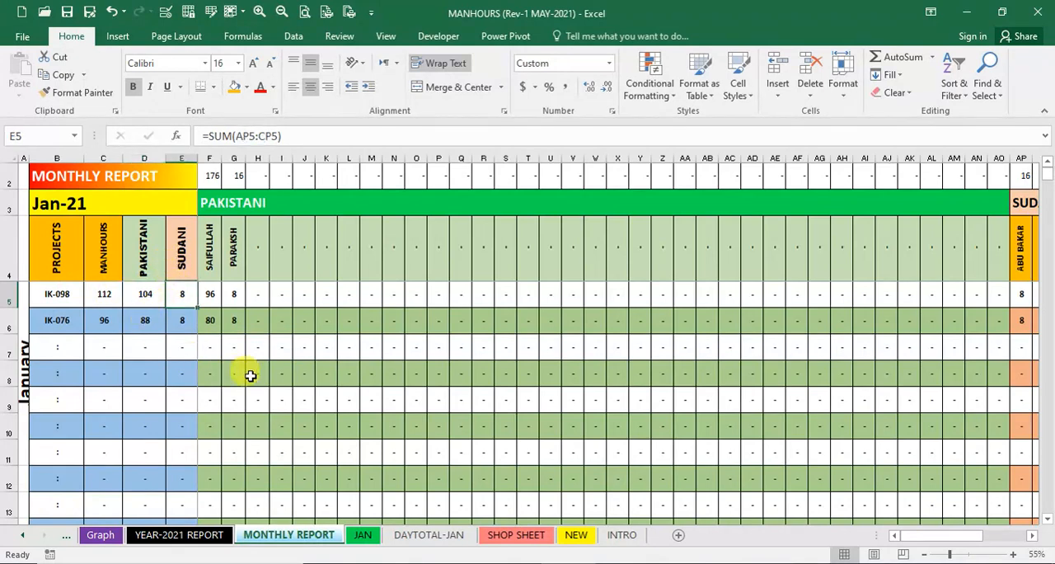
left_click(145, 294)
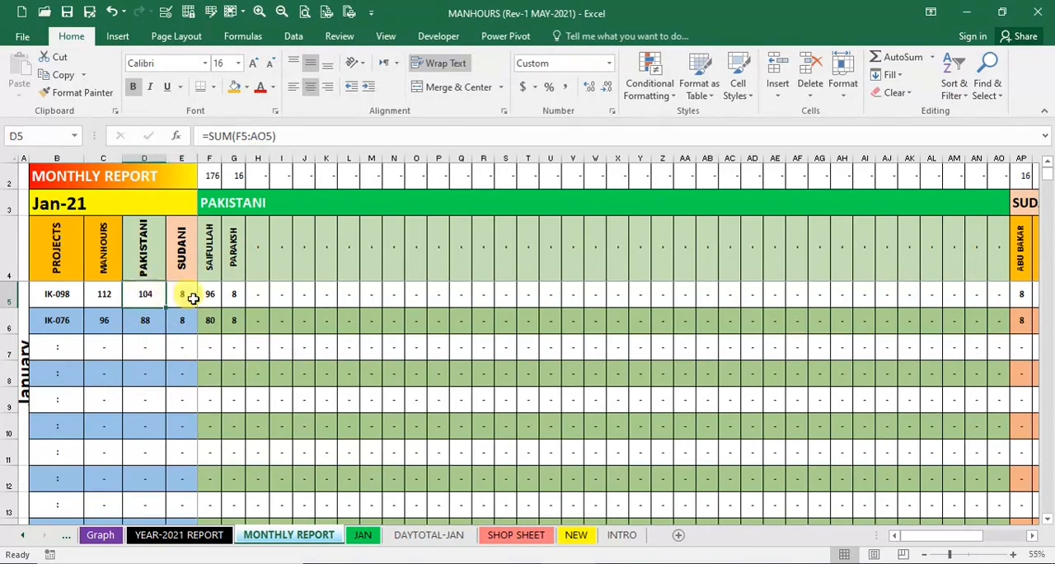
left_click(1023, 292)
left_click(1032, 537)
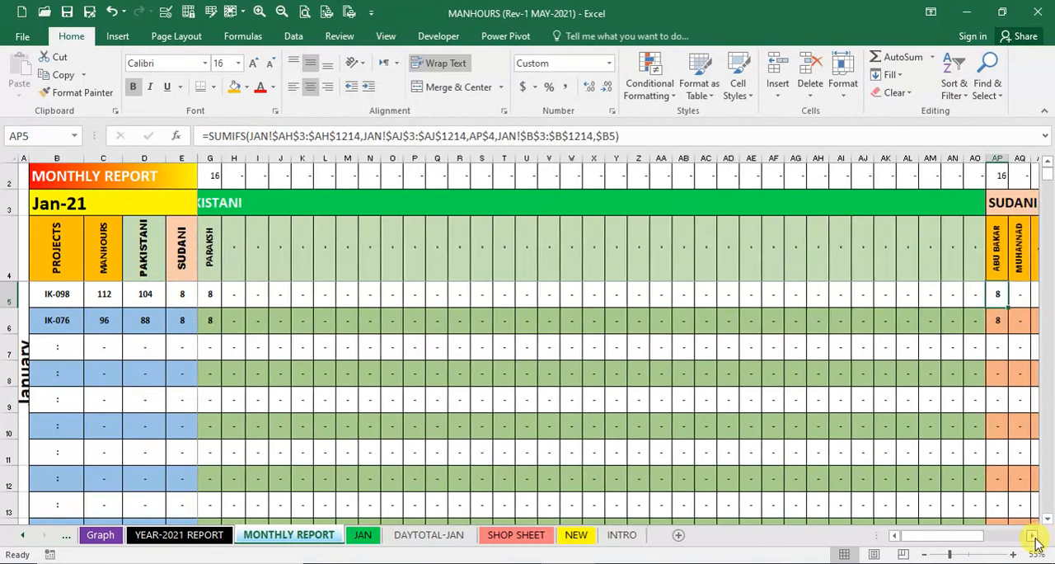
left_click(1033, 536)
left_click(1033, 536)
left_click(1033, 537)
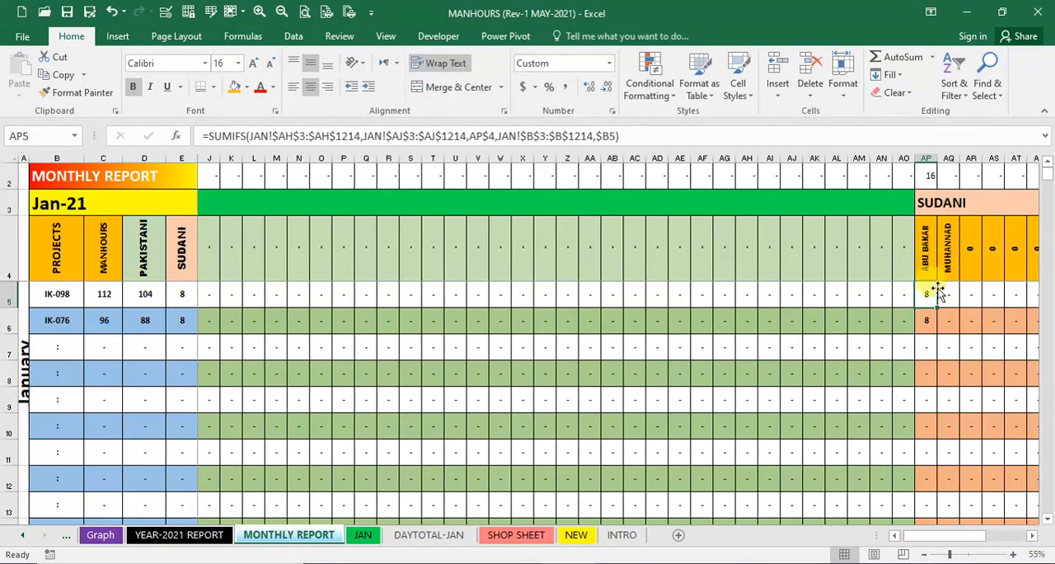
scroll(113, 378, "down", 4)
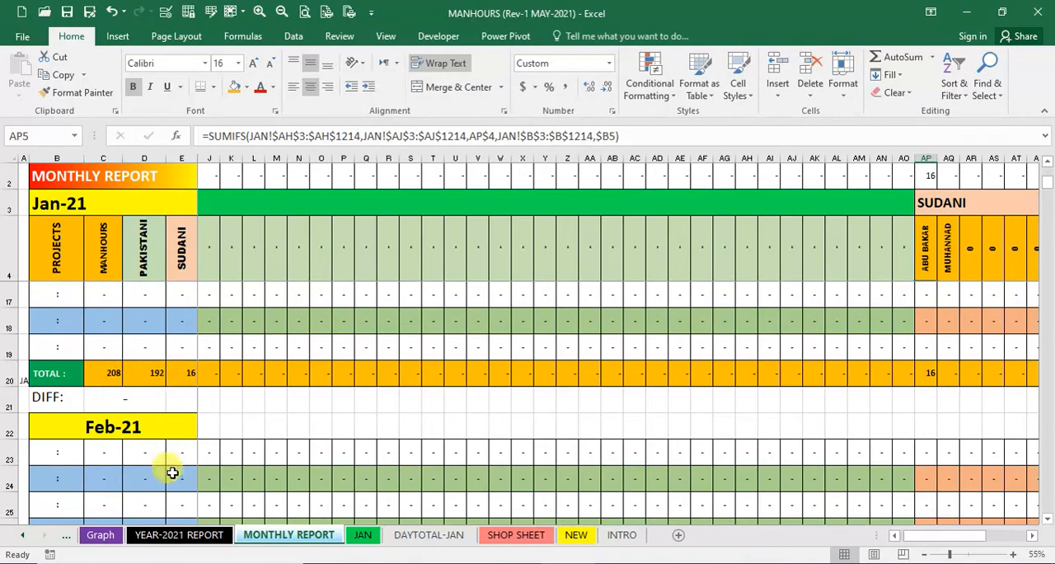
- Unhide the FEB sheet from the JAN sheet
left_click(363, 536)
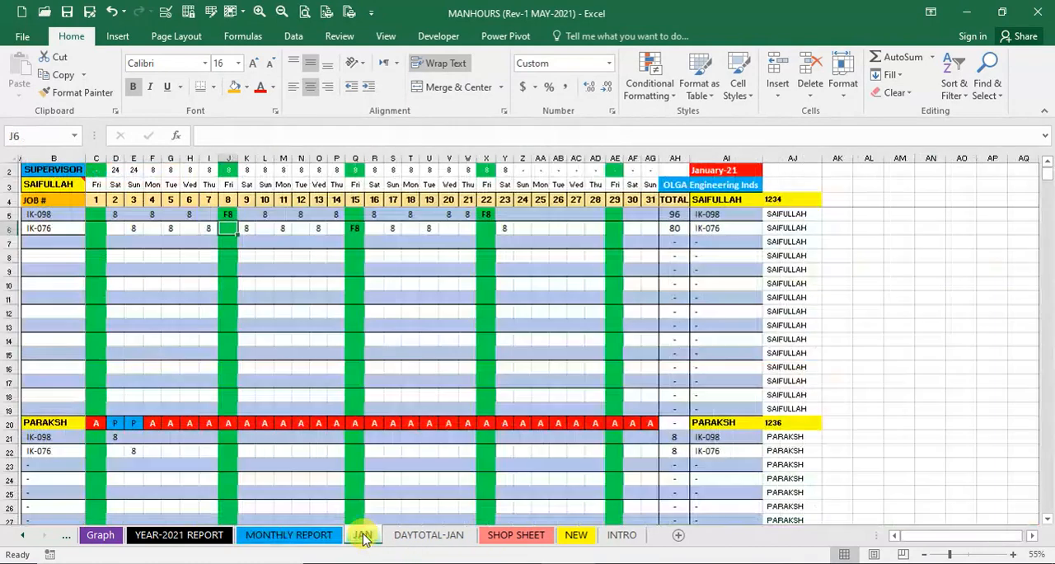
right_click(365, 536)
left_click(378, 498)
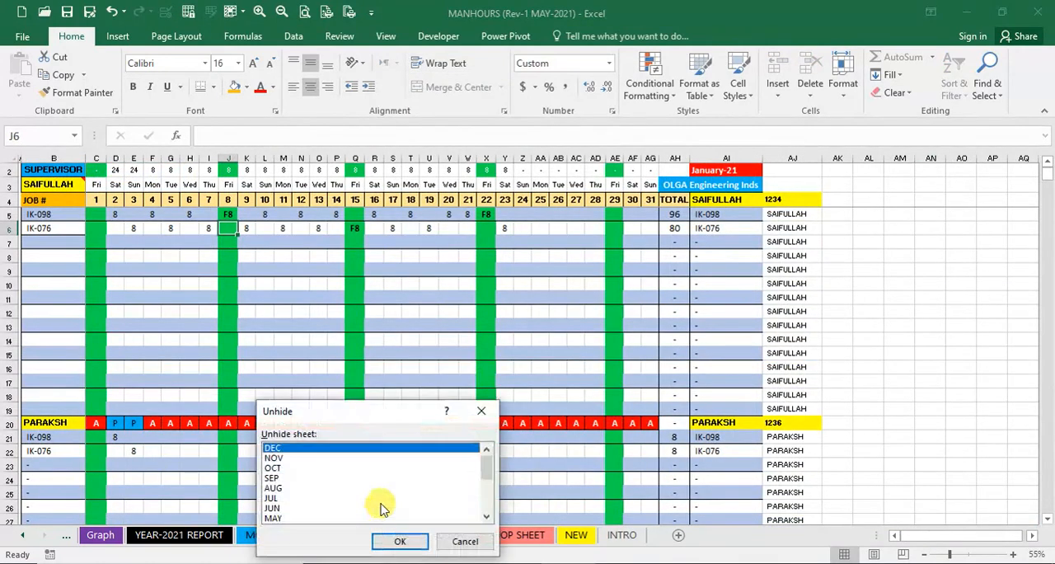
left_click_drag(487, 462, 491, 519)
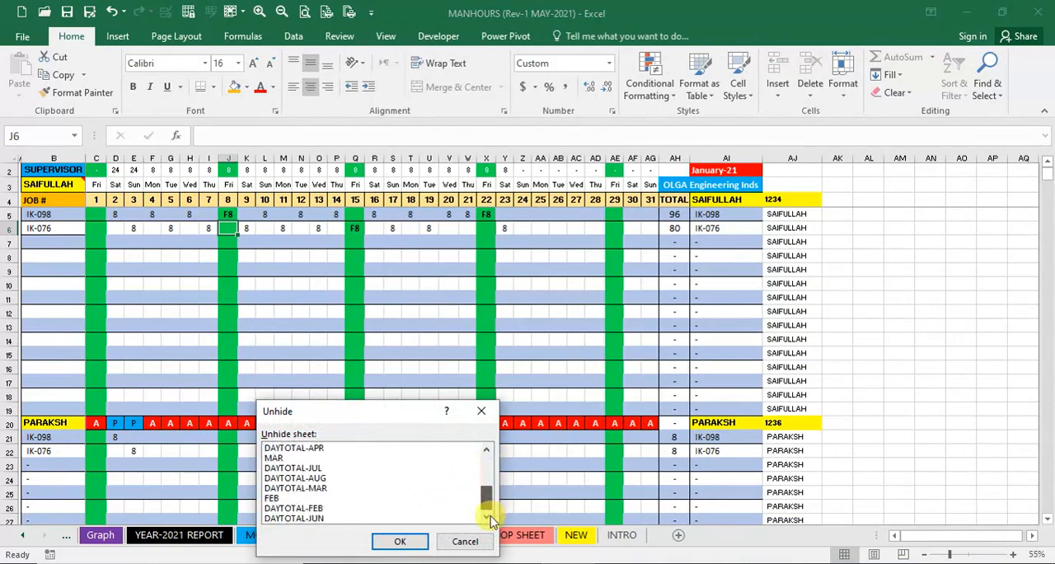
double_click(312, 498)
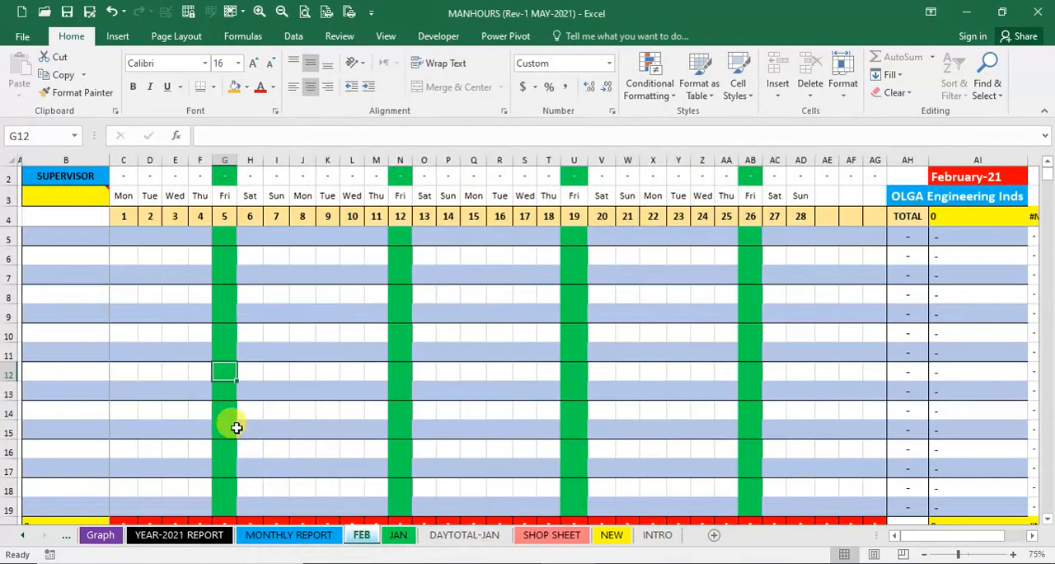
- Link FEB cell B3 to the first Pakistani worker's name in C4 of the NEW sheet
left_click(74, 201)
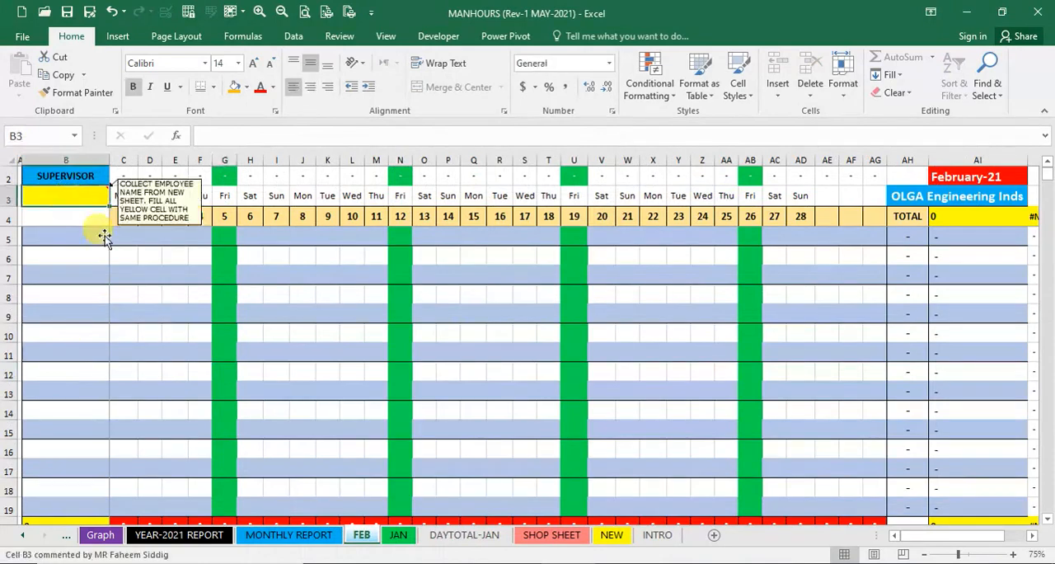
type("=")
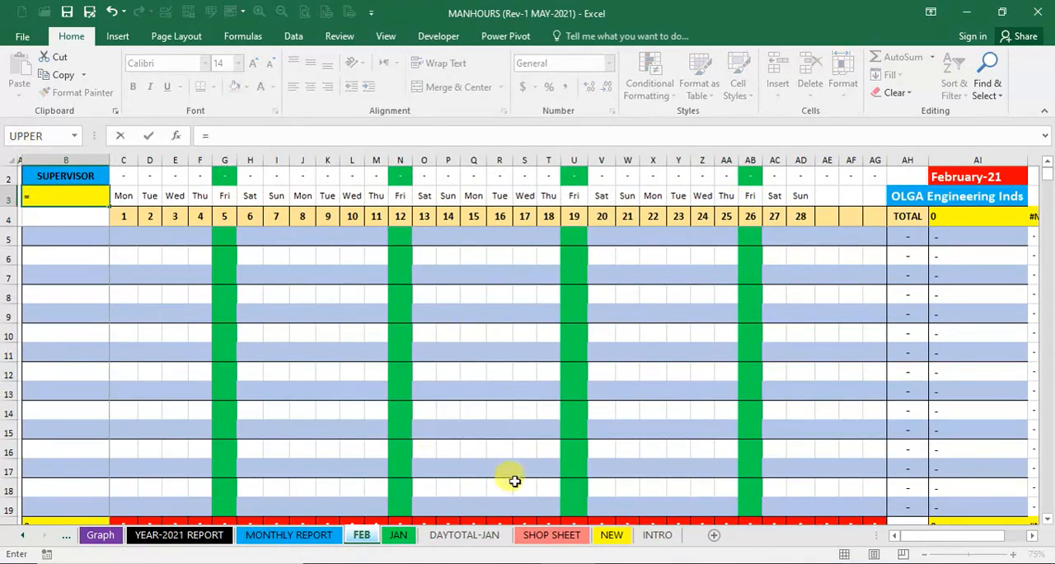
left_click(617, 535)
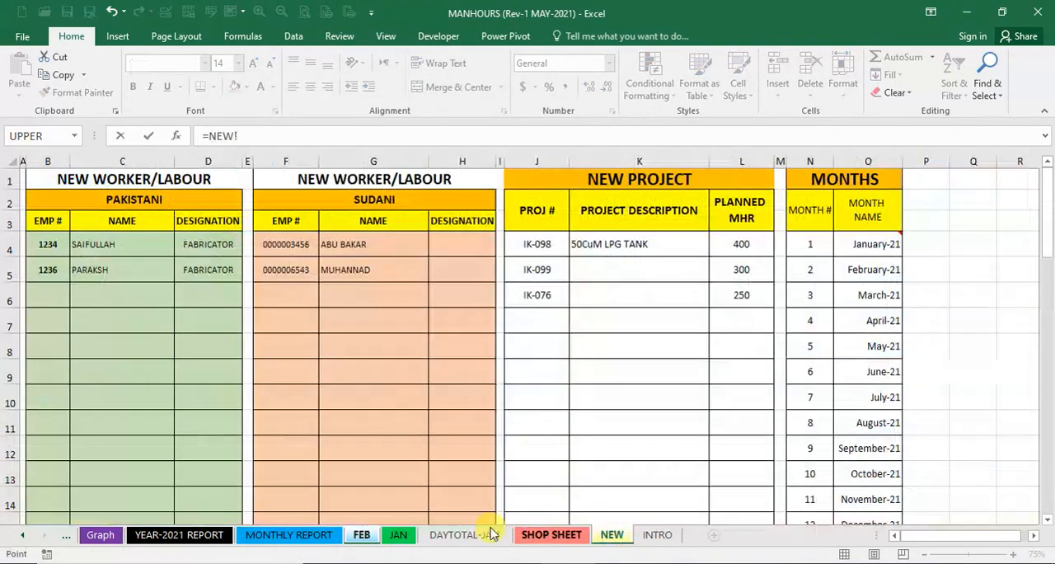
left_click(100, 244)
key("Return")
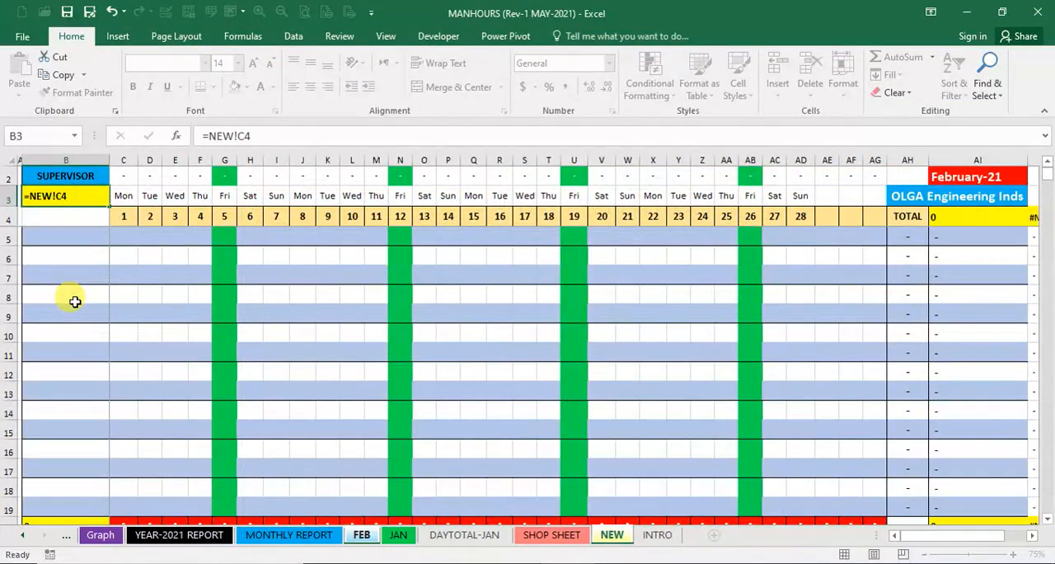
- Link FEB cells B5 and B6 to project numbers IK-098 and IK-099 in J4 and J5 of the NEW sheet
key("Down")
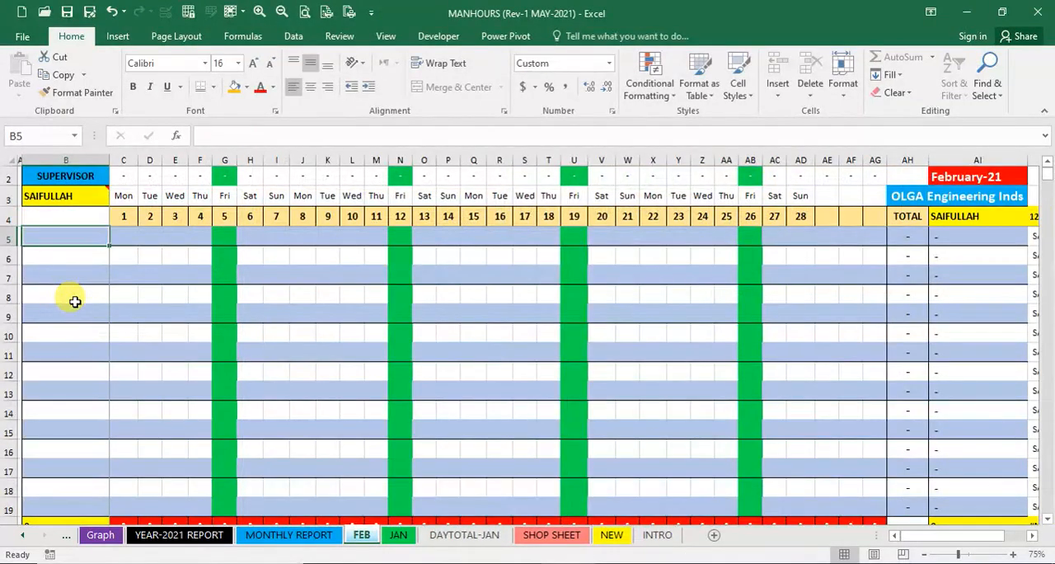
type("=")
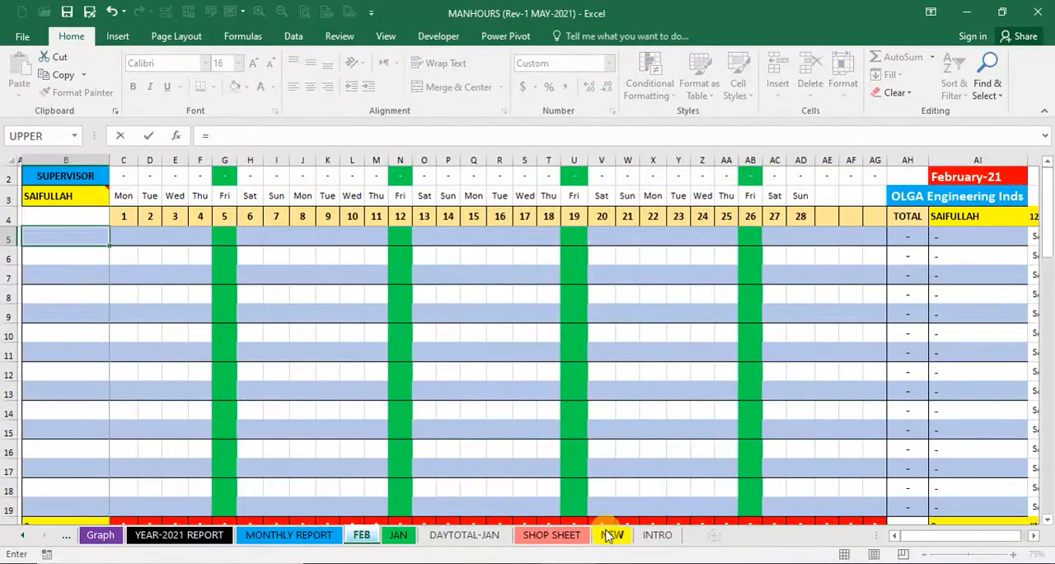
left_click(611, 535)
left_click(544, 241)
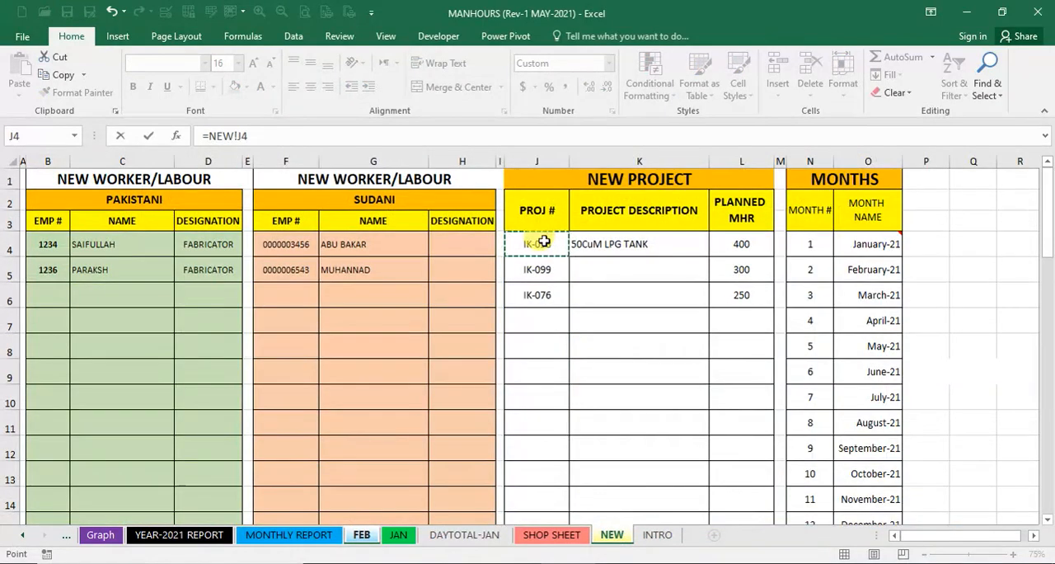
key("Return")
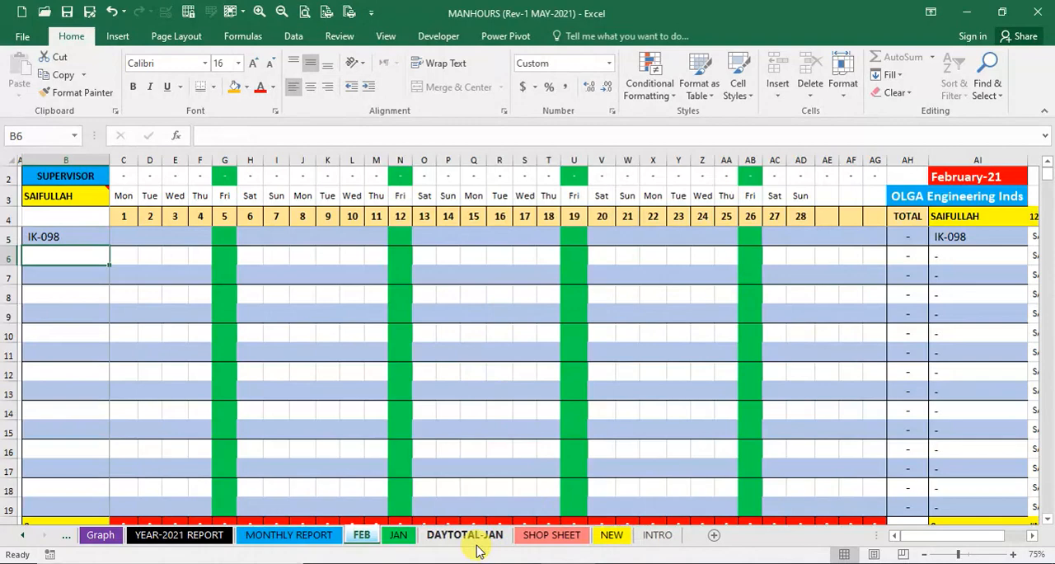
type("=")
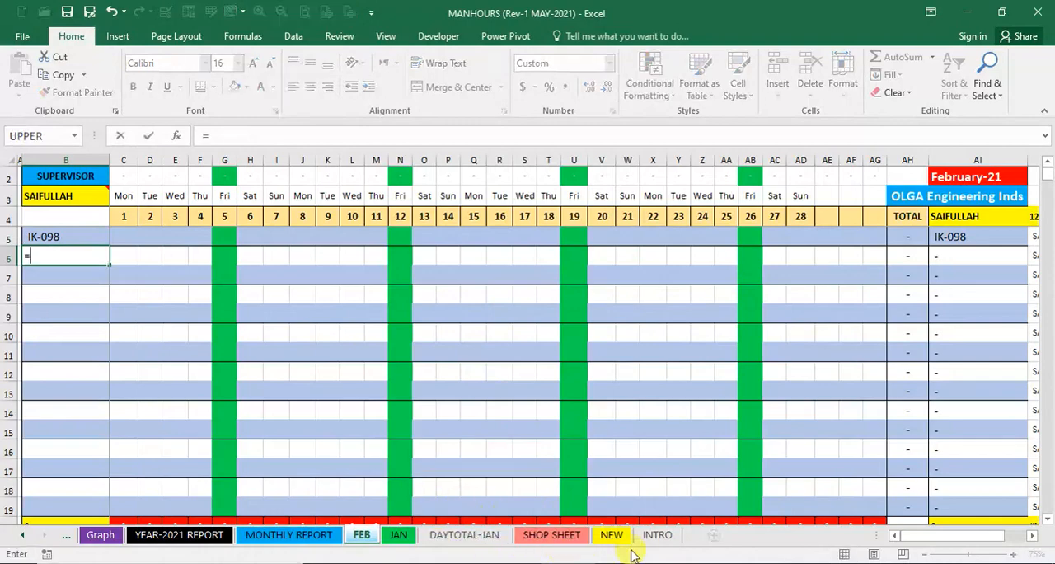
left_click(617, 541)
left_click(537, 270)
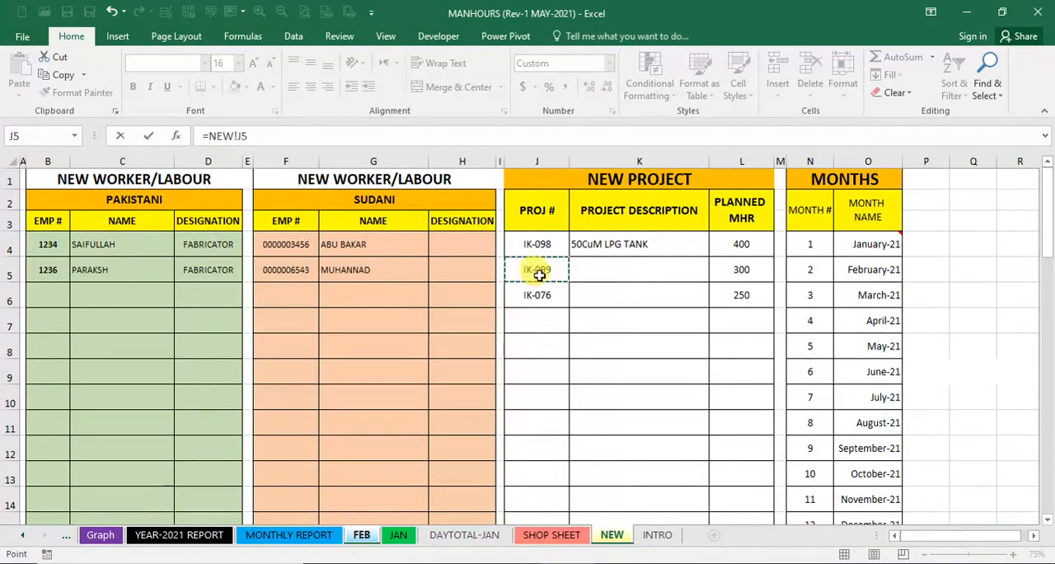
key("Return")
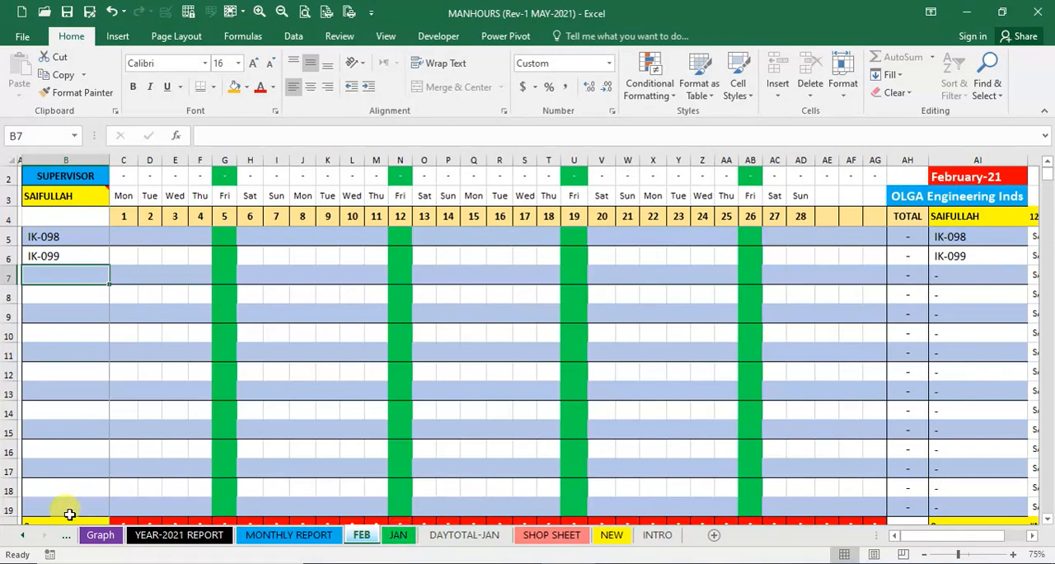
- Link FEB cell B20 to the first Sudani worker's name in G4 of the NEW sheet
scroll(189, 413, "down", 3)
left_click(92, 358)
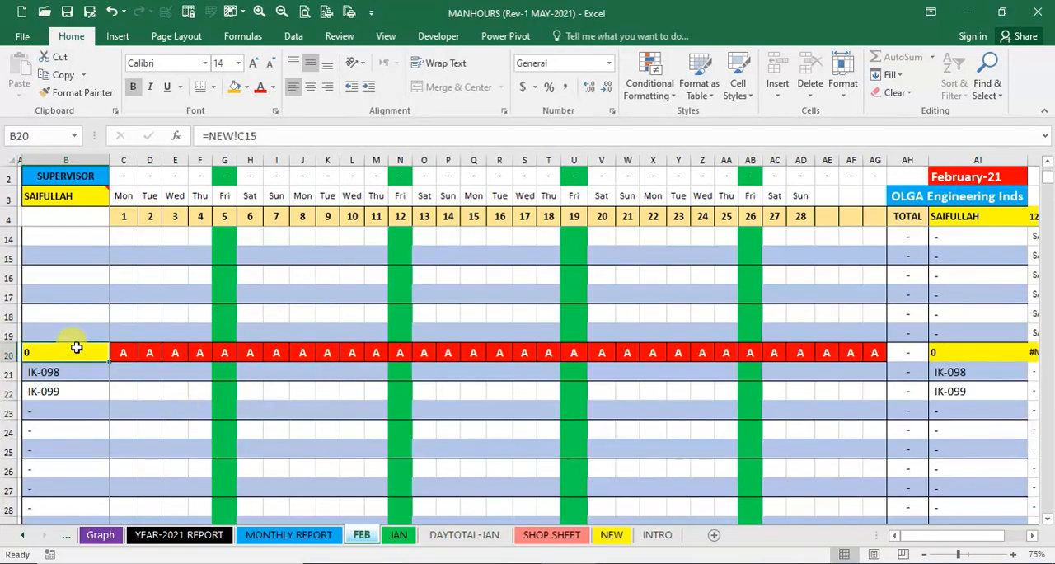
type("=")
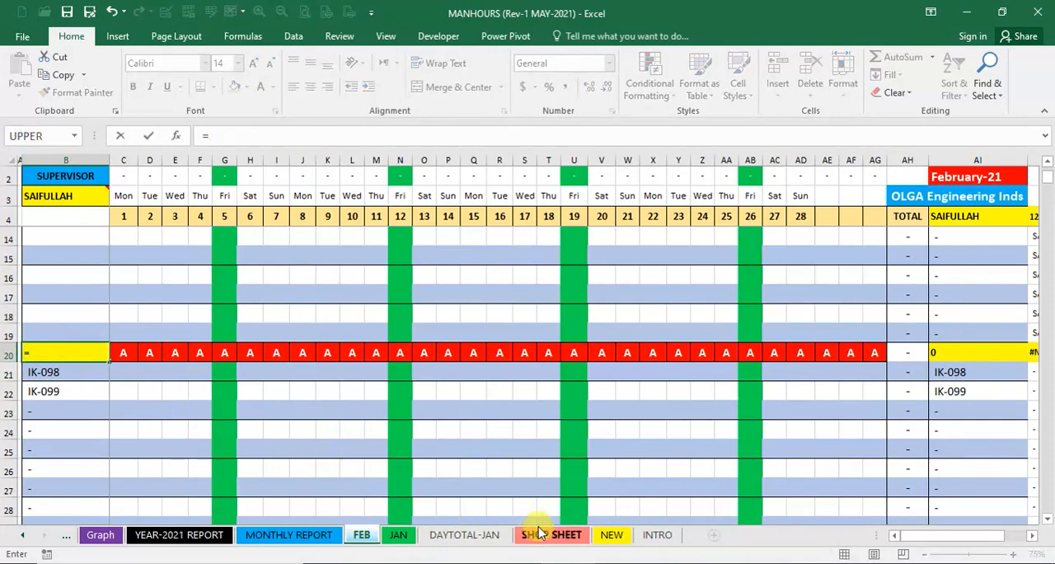
left_click(538, 533)
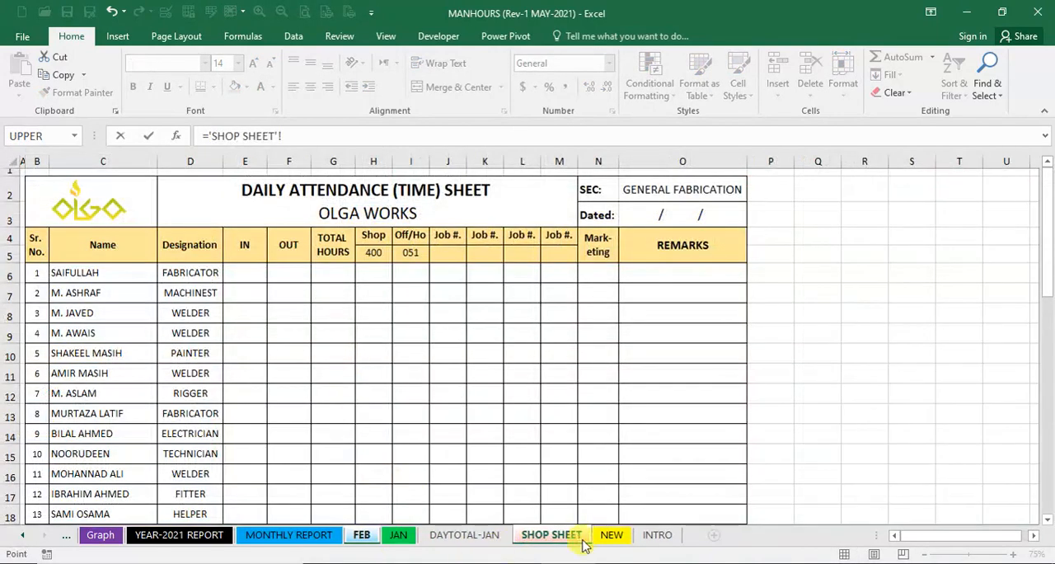
left_click(610, 537)
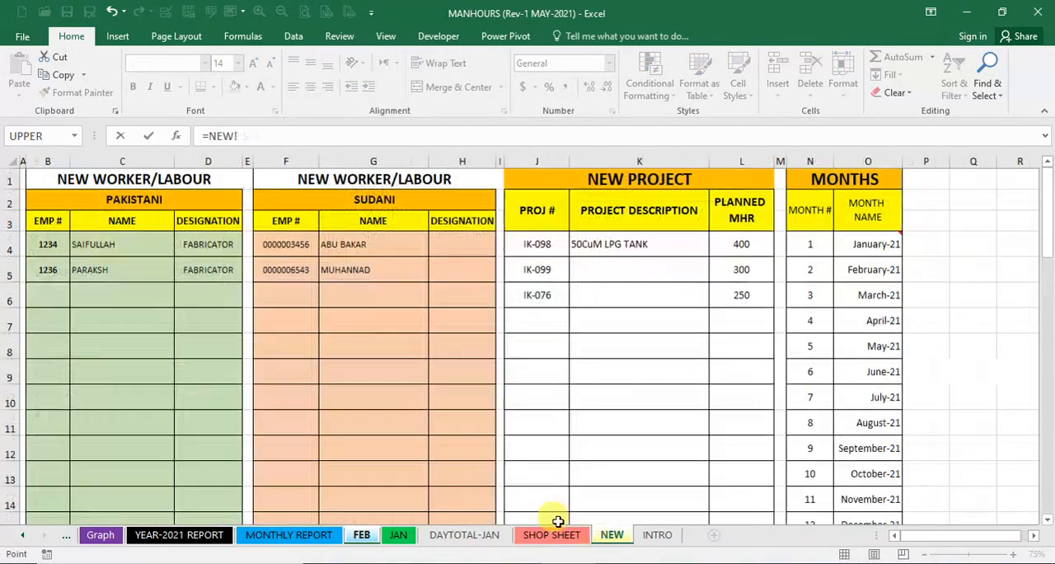
left_click(349, 248)
key("Return")
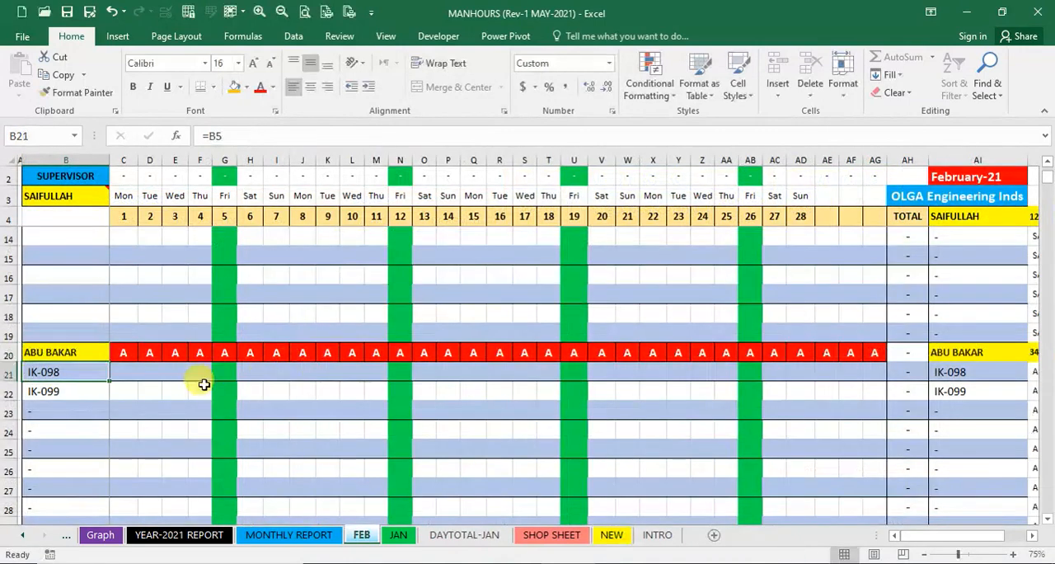
- Enter 8 hours per day against IK-098 for the first Pakistani worker on the FEB sheet, for days 1 to 16
scroll(179, 390, "down", 2)
scroll(177, 393, "up", 5)
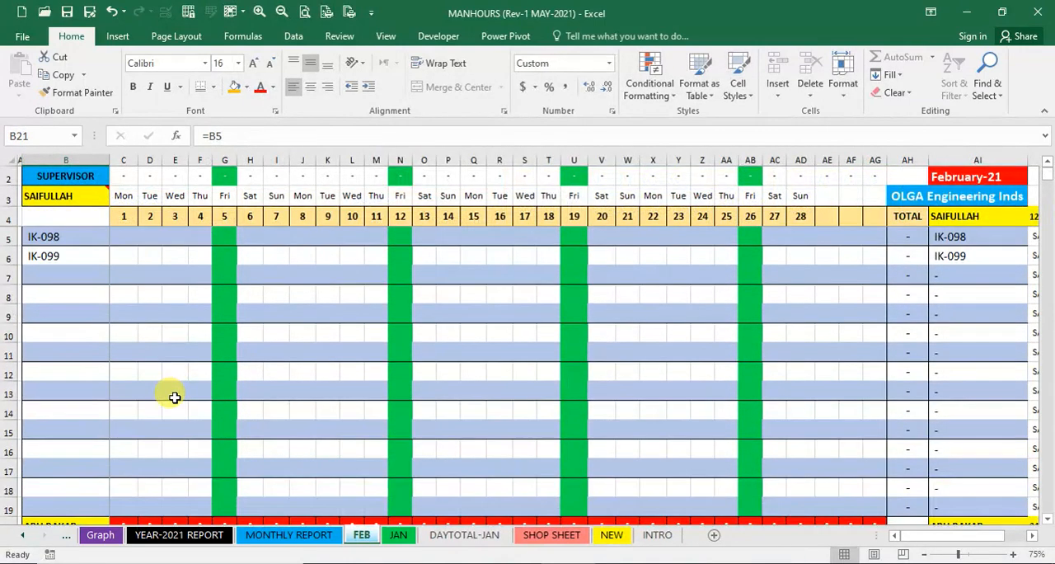
left_click(127, 236)
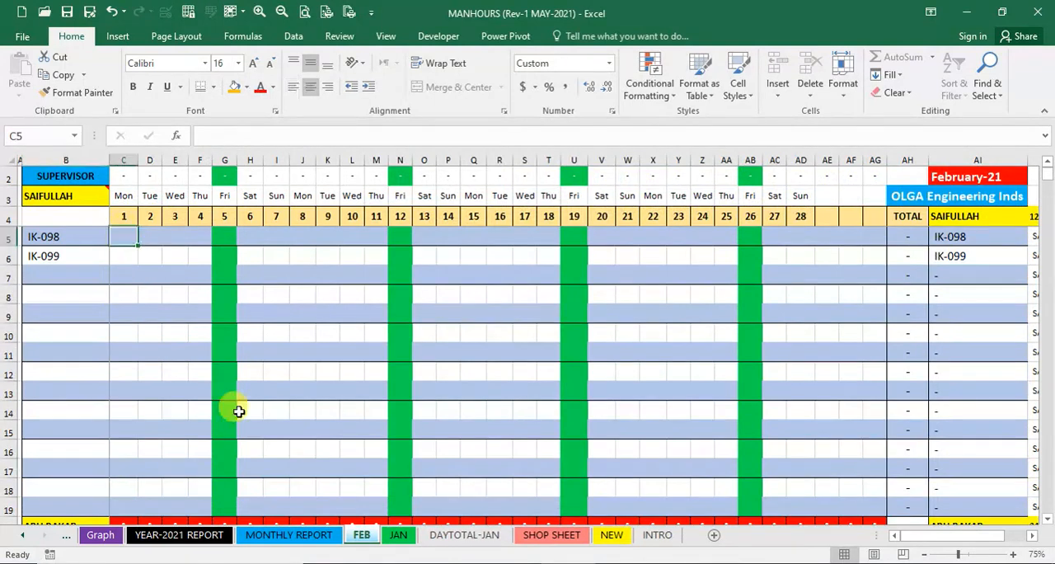
type("8")
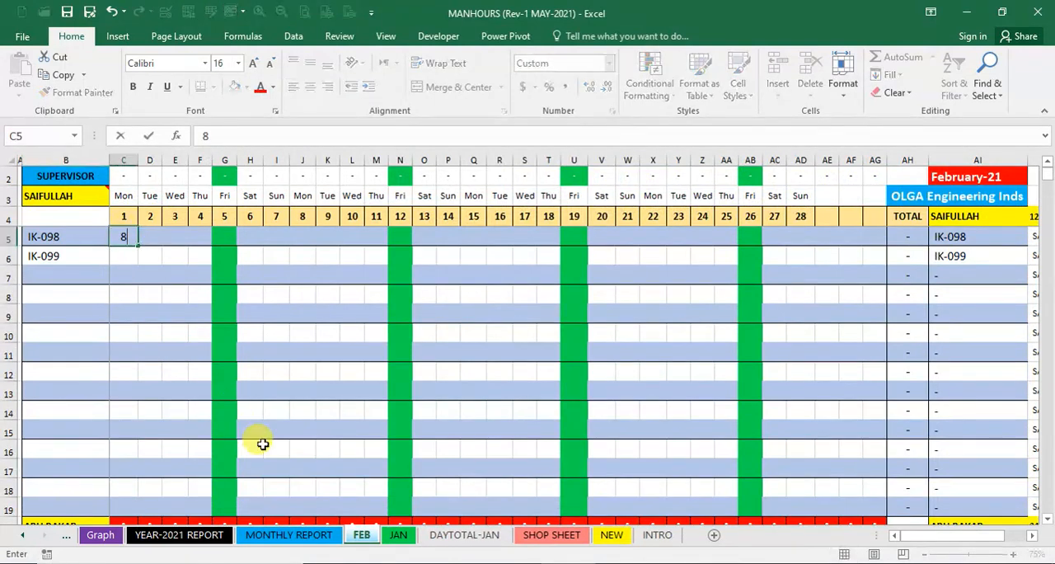
key("Tab")
type("8")
key("Tab")
type("8")
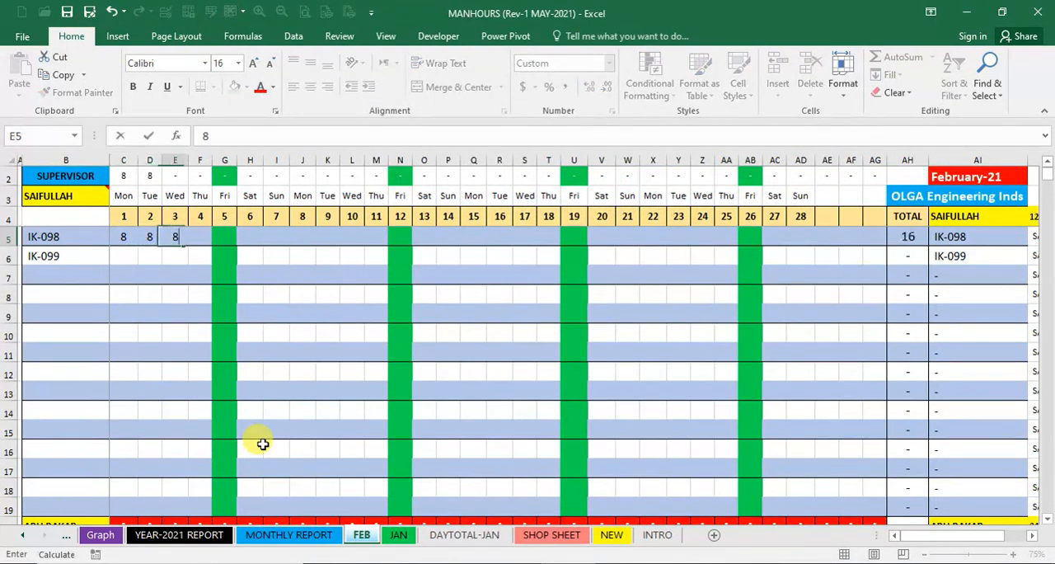
key("Tab")
type("8")
key("Tab")
type("8\t8")
key("Tab")
type("8\t8")
key("Tab")
type("8\t8\t8\t8\t8\t8\t8")
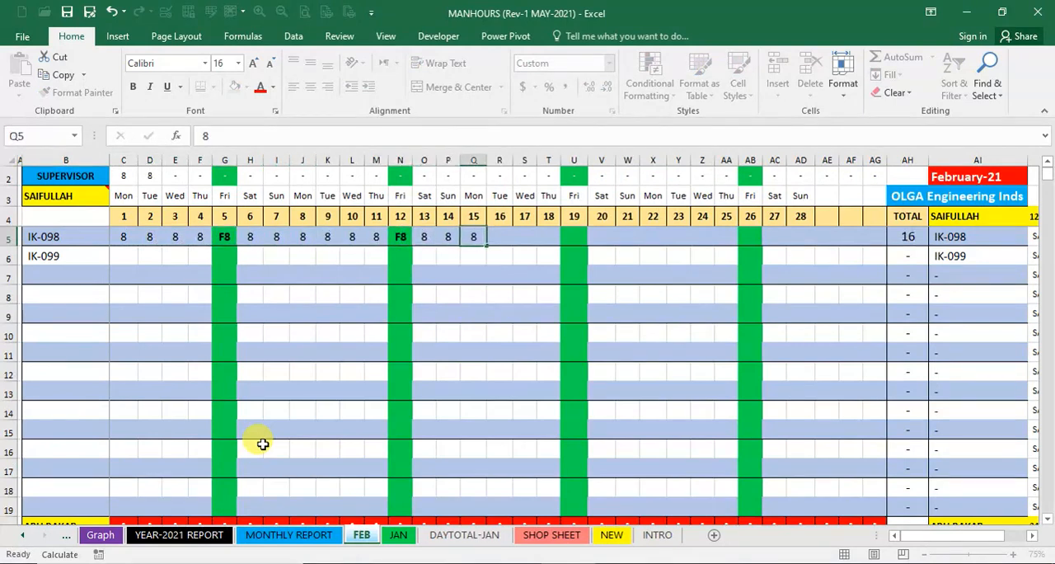
key("Tab")
type("8")
key("Tab")
- Enter 8 hours per day against IK-099 for the first Pakistani worker, for days 17 to 28
key("Down")
key("Right")
key("Left")
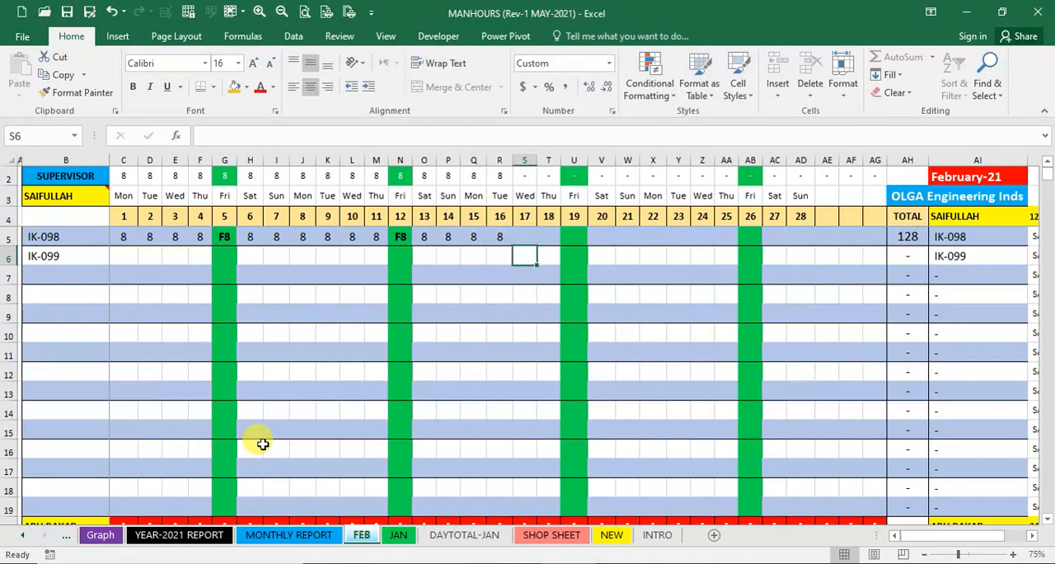
type("8")
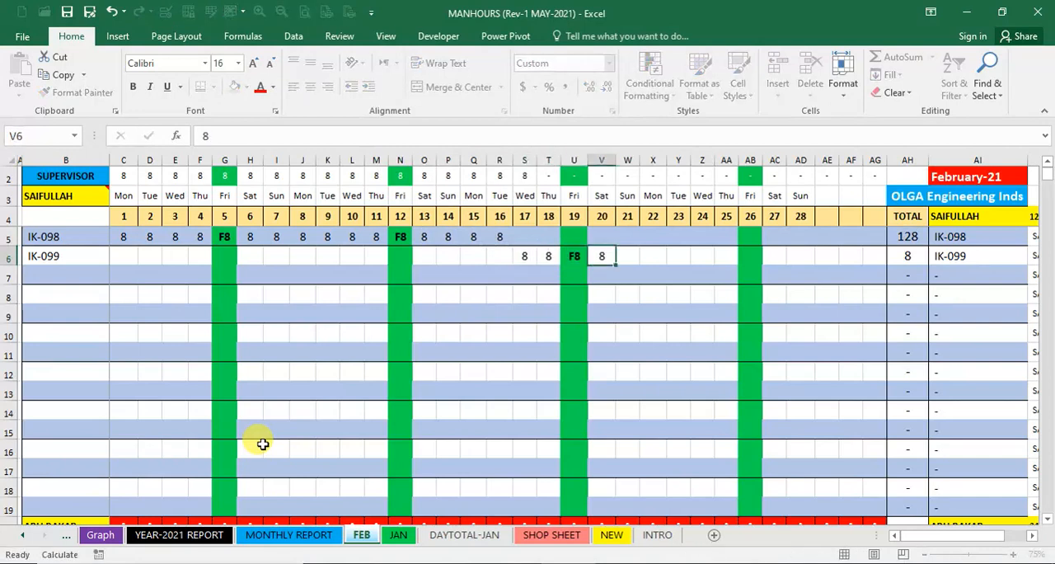
type("\t8\t8\t8\t8\t8\t8\t8\t8\t8\t8\t8")
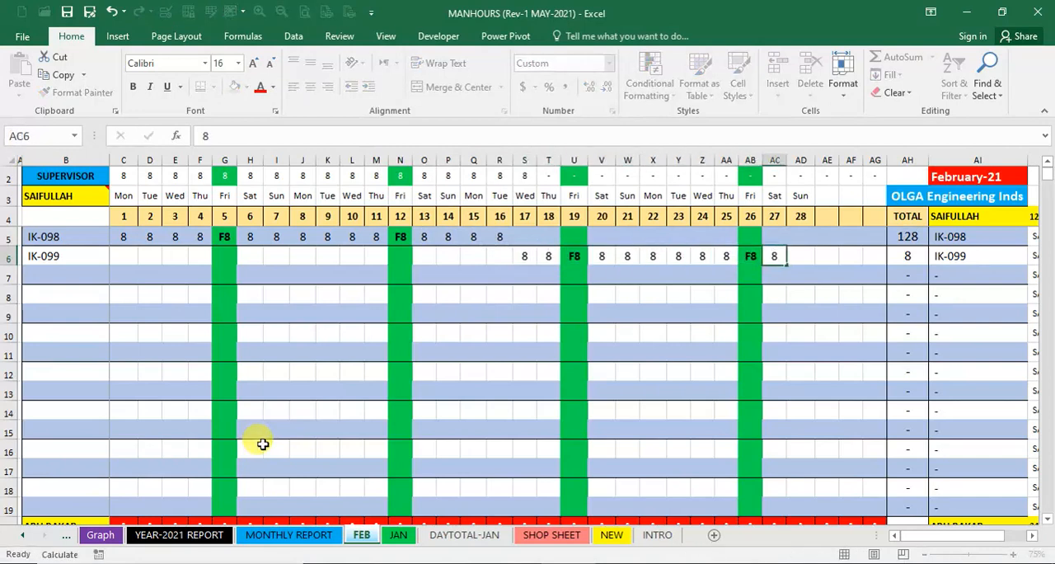
key("Tab")
key("Left")
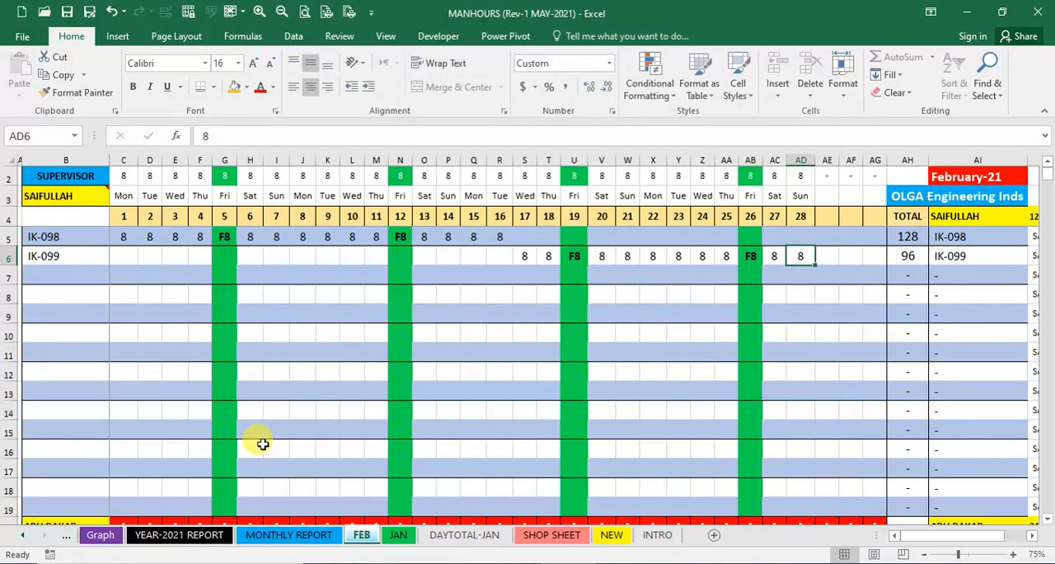
key("Down")
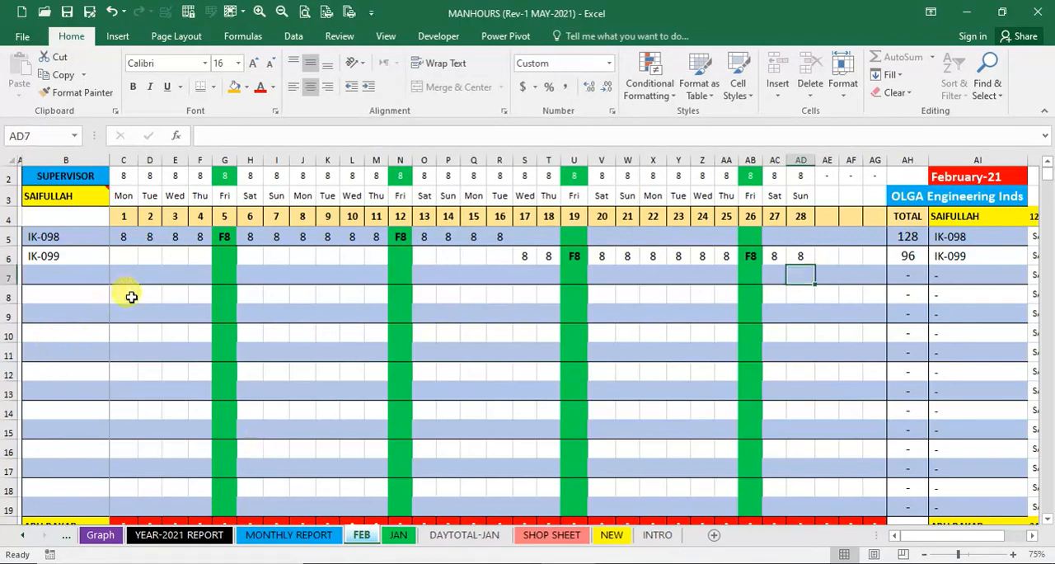
- Enter 8 hours per day against IK-098 for the first Sudani worker, for days 2 to 5 and 7 to 16
scroll(189, 354, "down", 3)
left_click(148, 371)
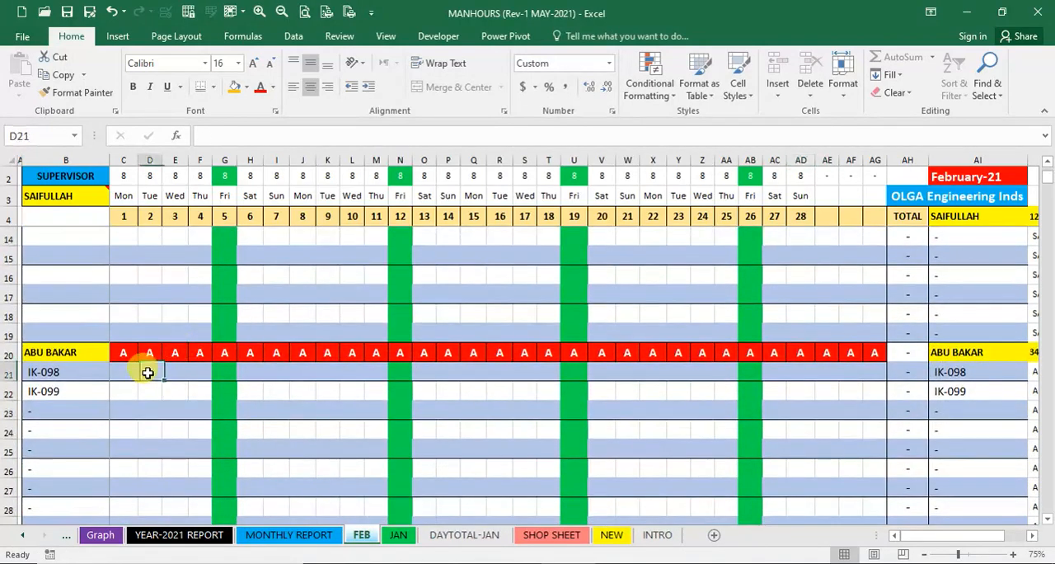
type("8")
key("Right")
type("8")
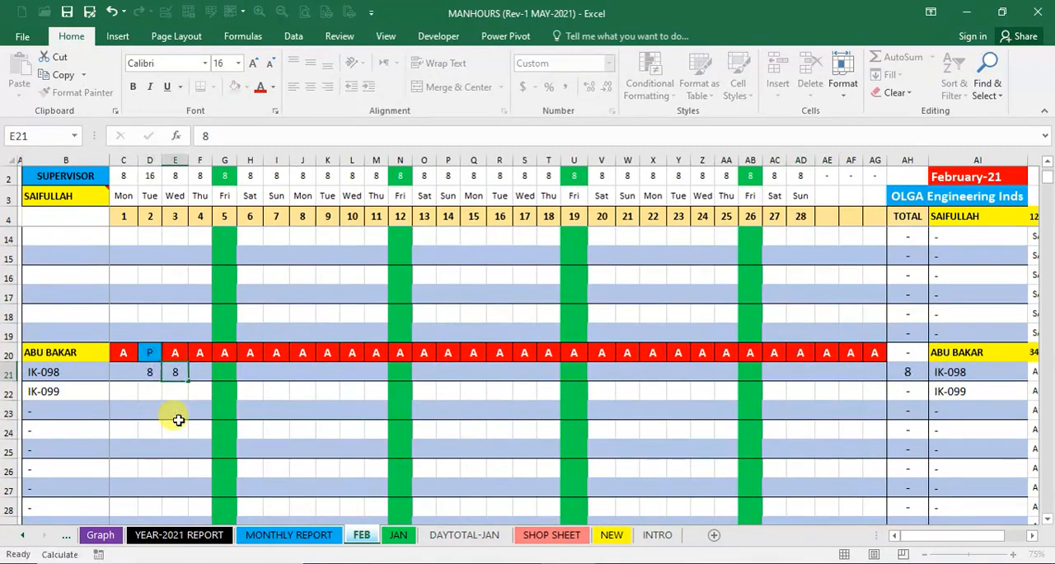
key("Right")
type("8")
key("Right")
type("8")
key("Right")
key("Right")
key("Right")
key("8")
key("Right")
key("8")
key("Right")
key("8")
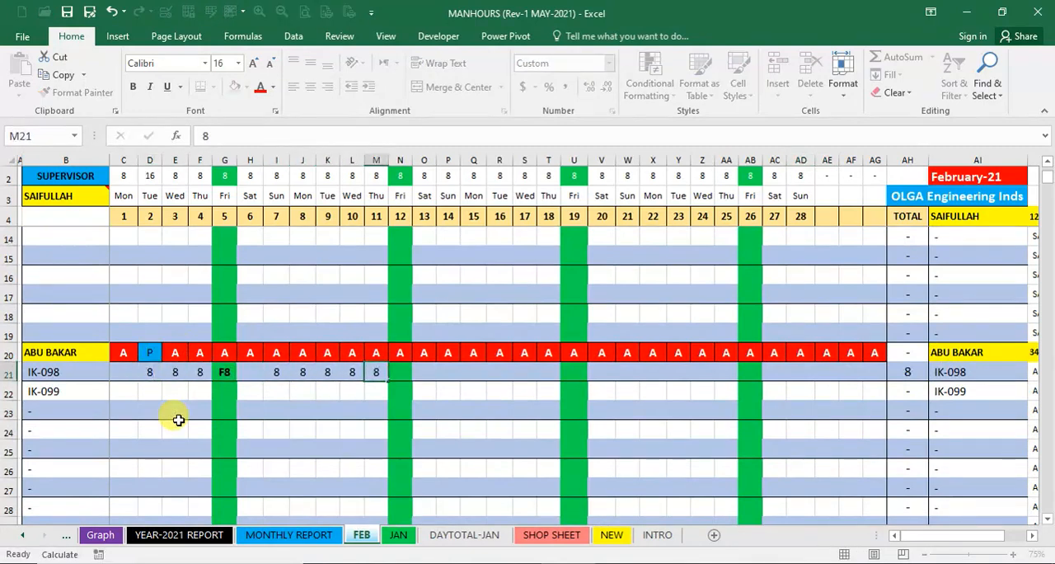
key("Right")
key("8")
key("Right")
key("8")
key("Right")
key("8")
- Enter 8 hours per day against IK-099 for the first Sudani worker in cells S22 through AF22
key("Right")
type("8")
key("Right")
type("8")
key("Right")
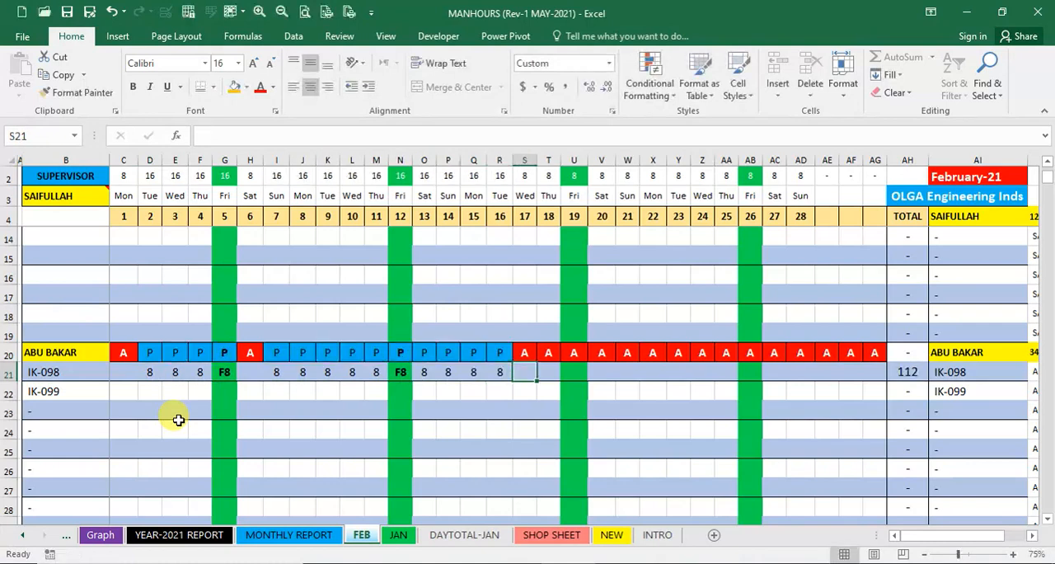
key("Down")
type("8")
key("Right")
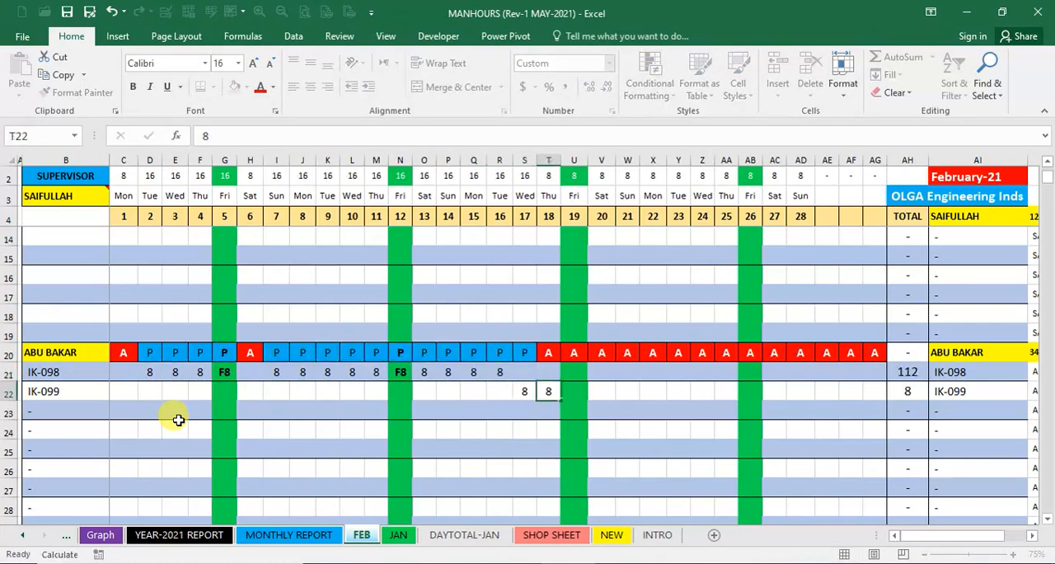
key("8")
key("Right")
key("8")
key("Right")
key("8")
key("Right")
key("8")
key("Right")
key("8")
key("Right")
key("8")
key("Right")
key("8")
key("Right")
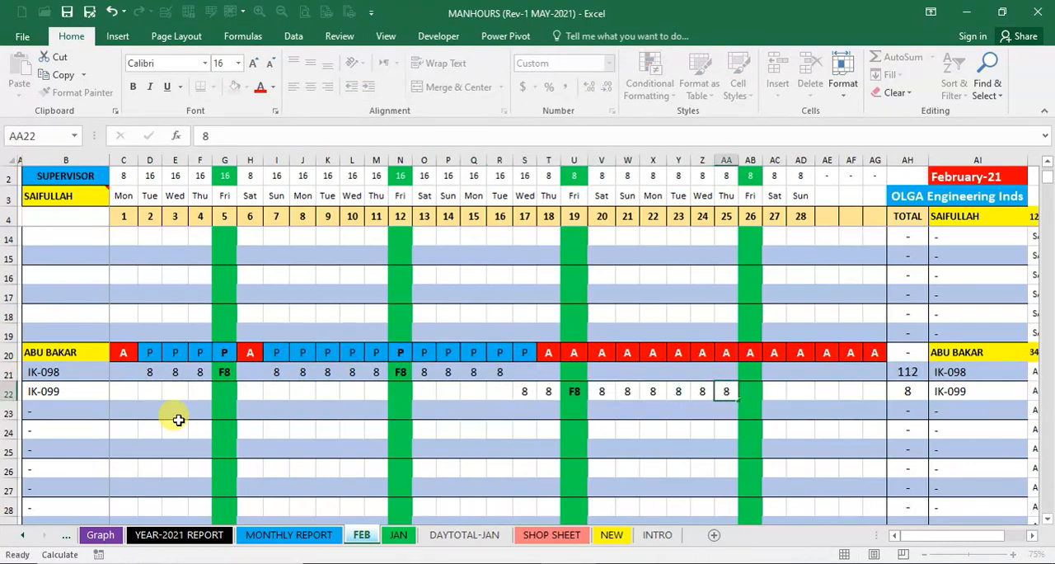
key("8")
key("Right")
key("8")
key("Right")
key("8")
key("Right")
key("8")
key("Right")
key("8")
key("Right")
key("8")
key("Right")
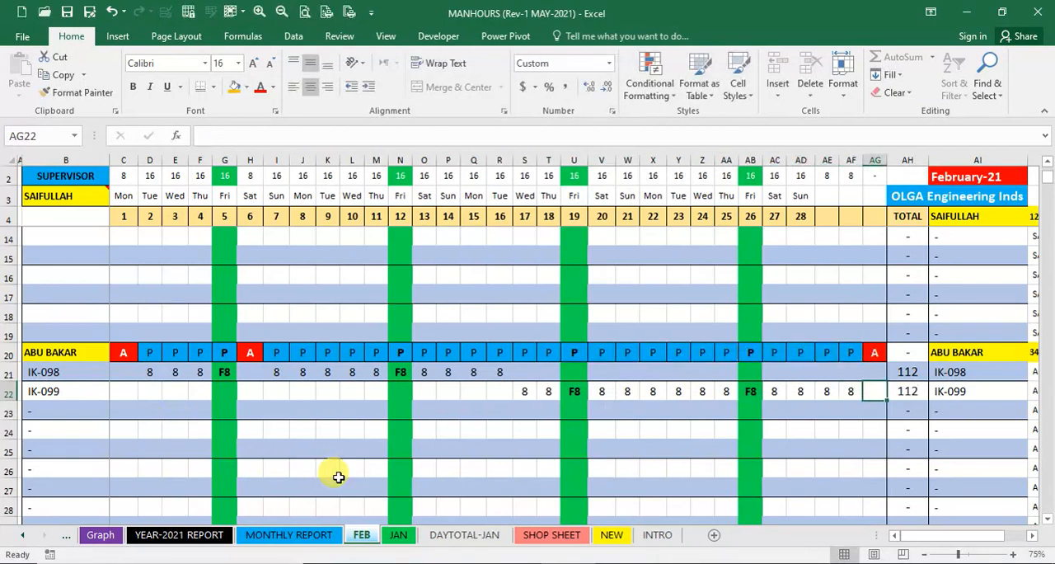
- Clear the Sudani worker's extra hours in AF22 and AE22, beyond day 28
key("Left")
key("Delete")
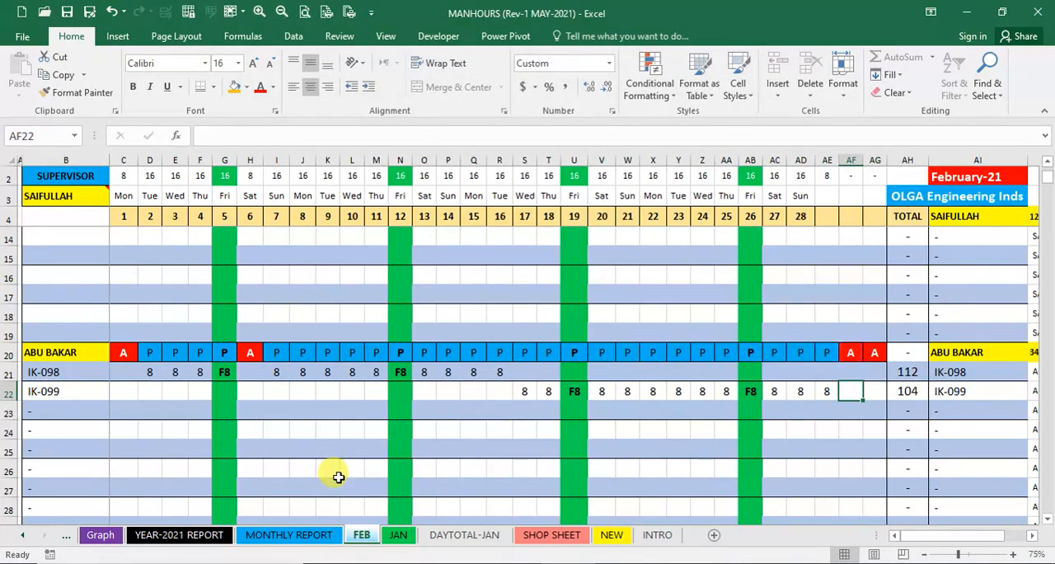
key("Left")
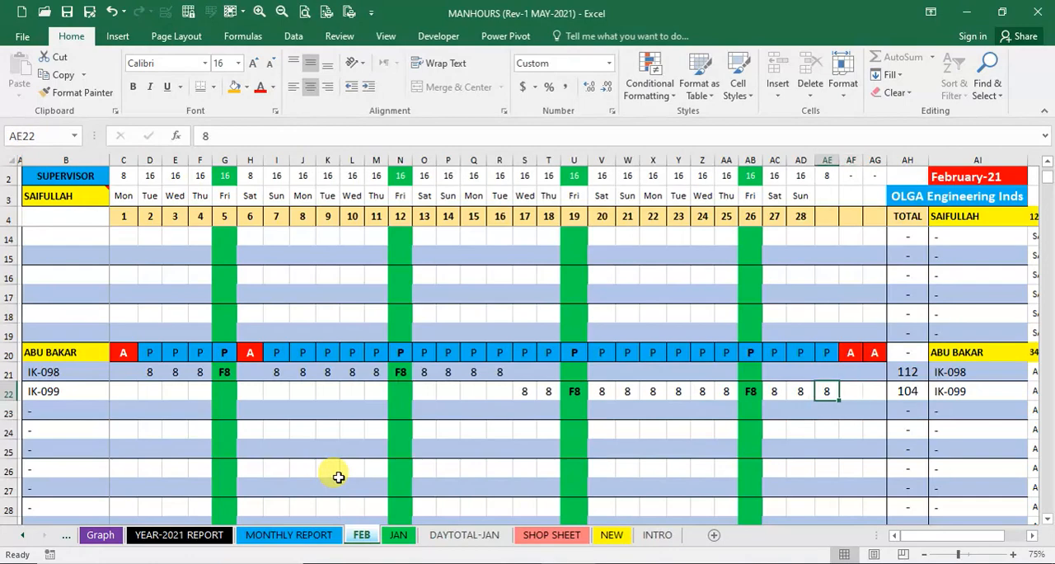
key("Delete")
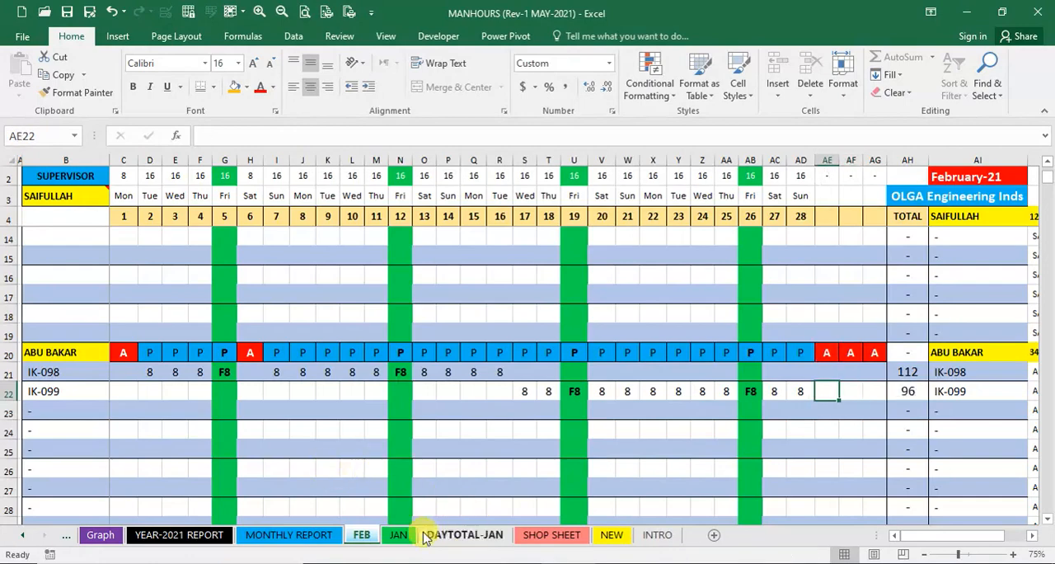
- Review the Feb-21 project manhours by nationality on the MONTHLY REPORT sheet
left_click(306, 535)
scroll(271, 408, "up", 4)
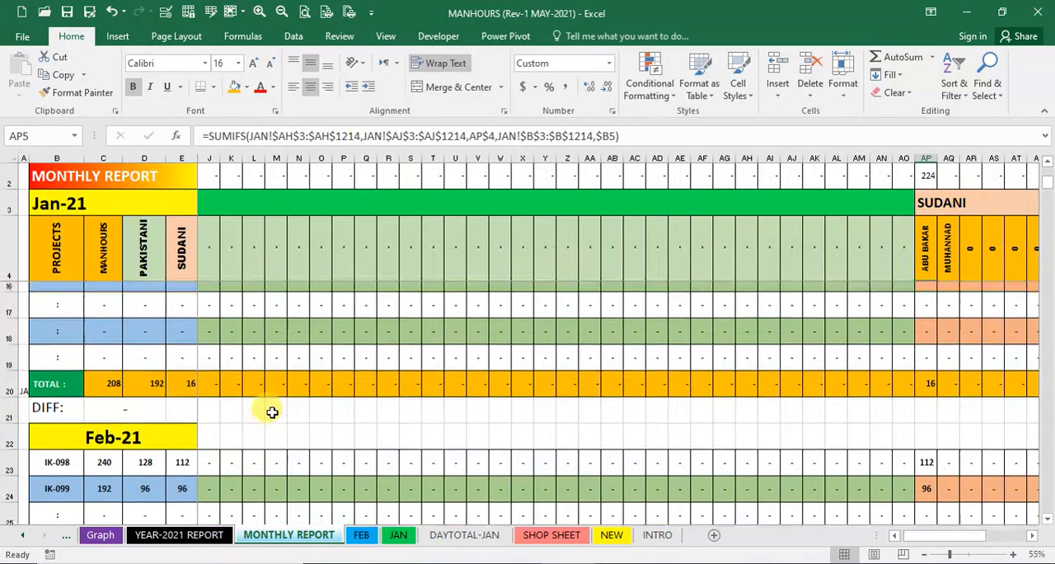
scroll(271, 410, "down", 4)
scroll(225, 419, "down", 1)
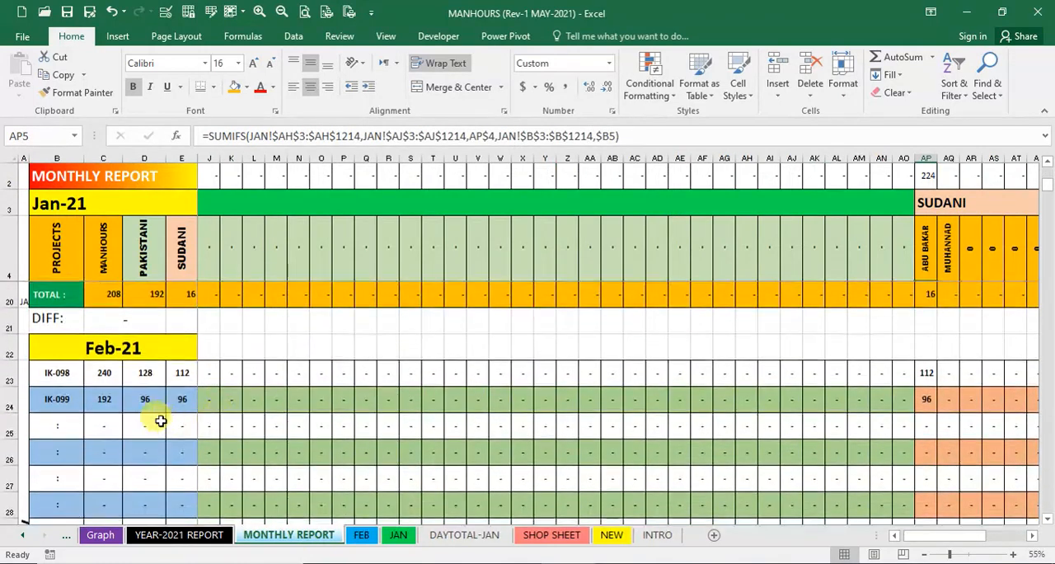
scroll(268, 392, "up", 5)
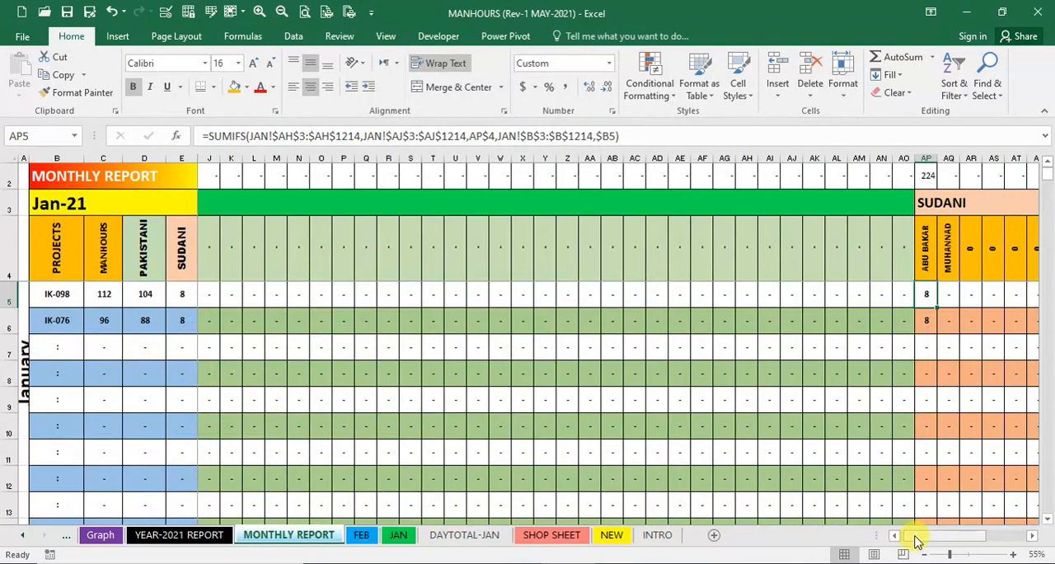
- Examine the individual Pakistani and Sudani workers' Feb-21 hours for IK-098 and IK-099 in the monthly report
left_click_drag(897, 540, 897, 540)
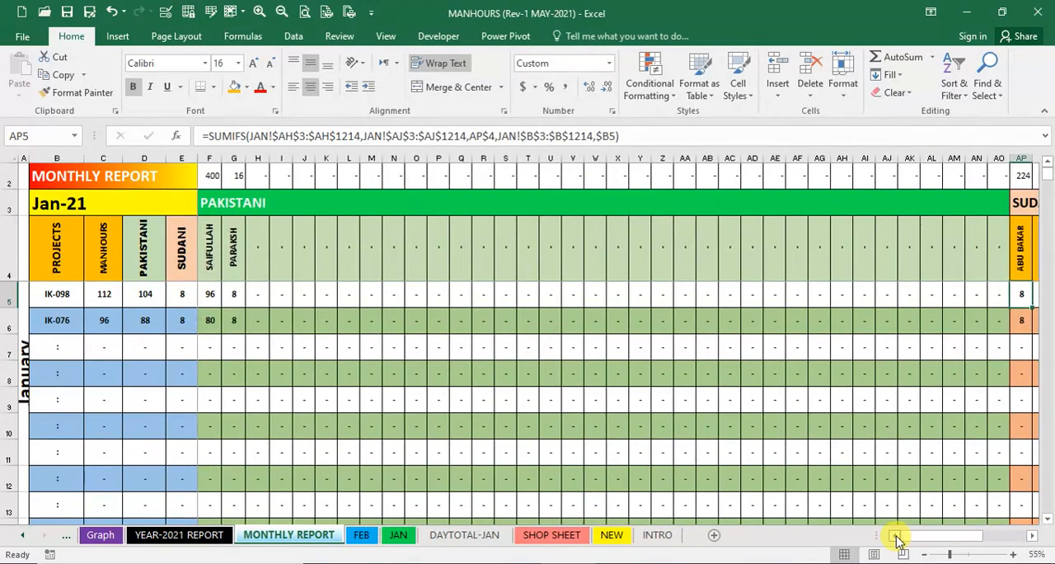
scroll(322, 411, "down", 5)
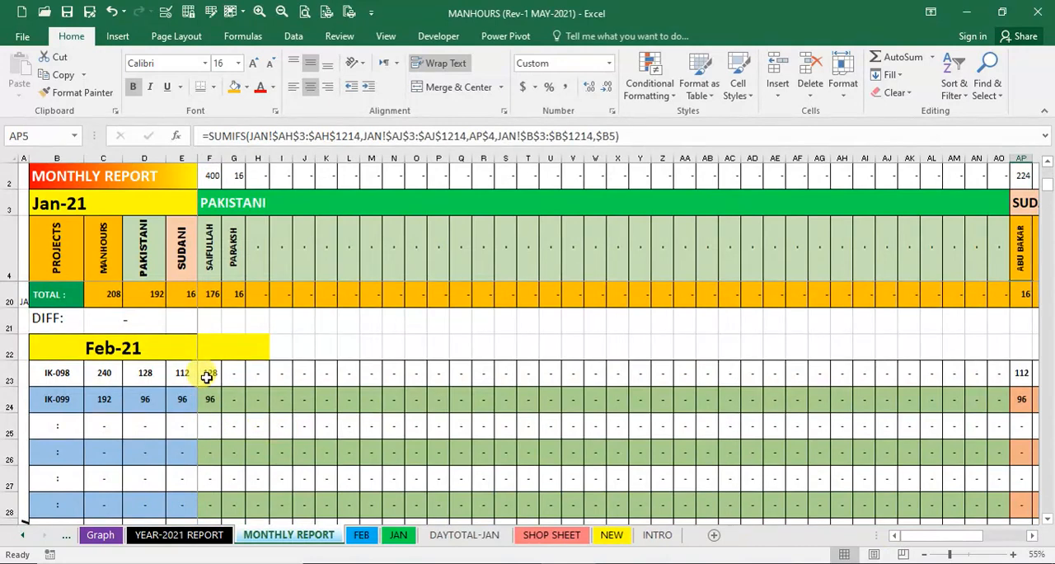
left_click(237, 256)
left_click(234, 367)
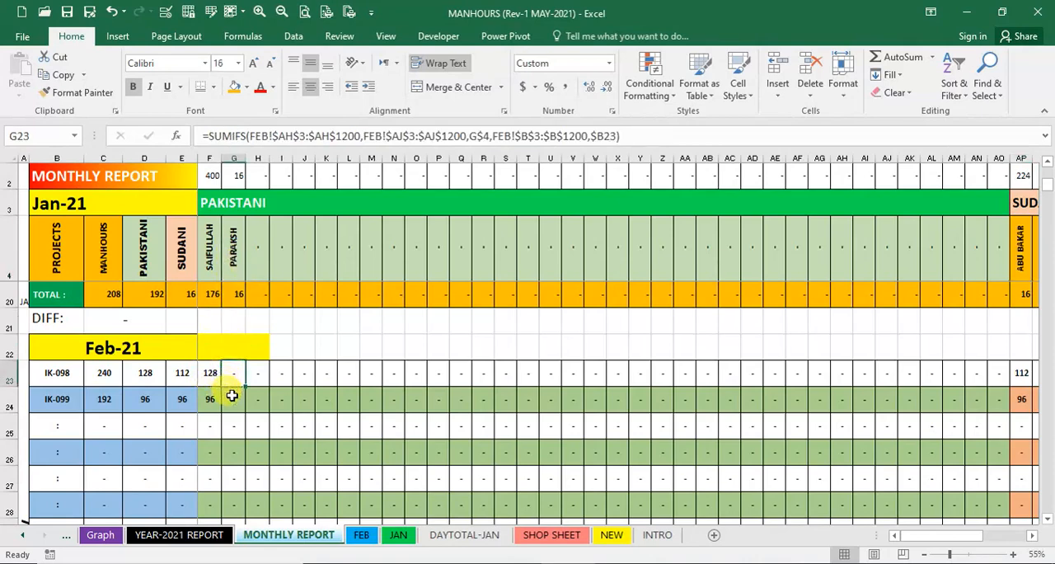
left_click(233, 395)
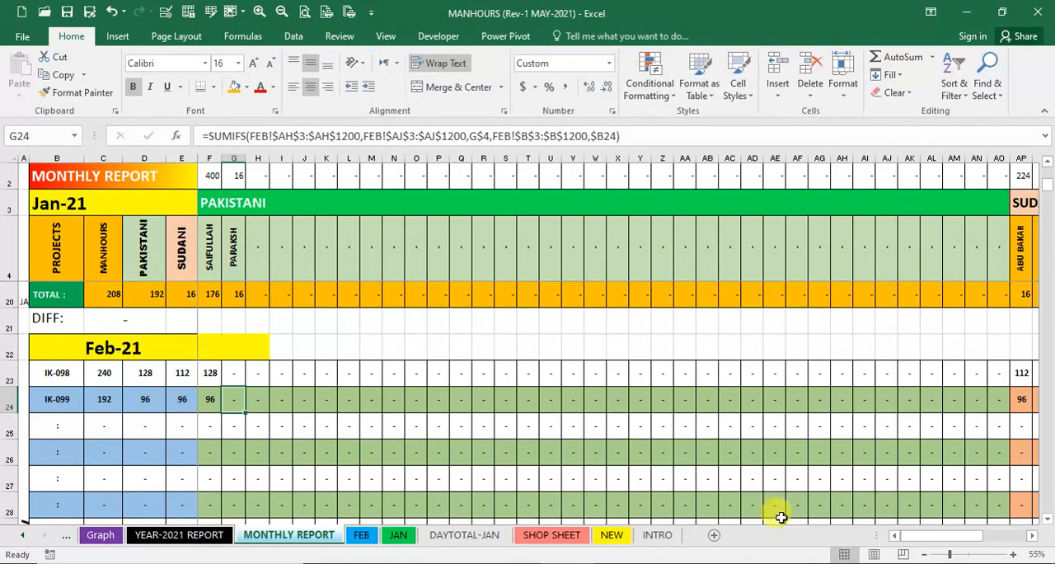
left_click(1032, 535)
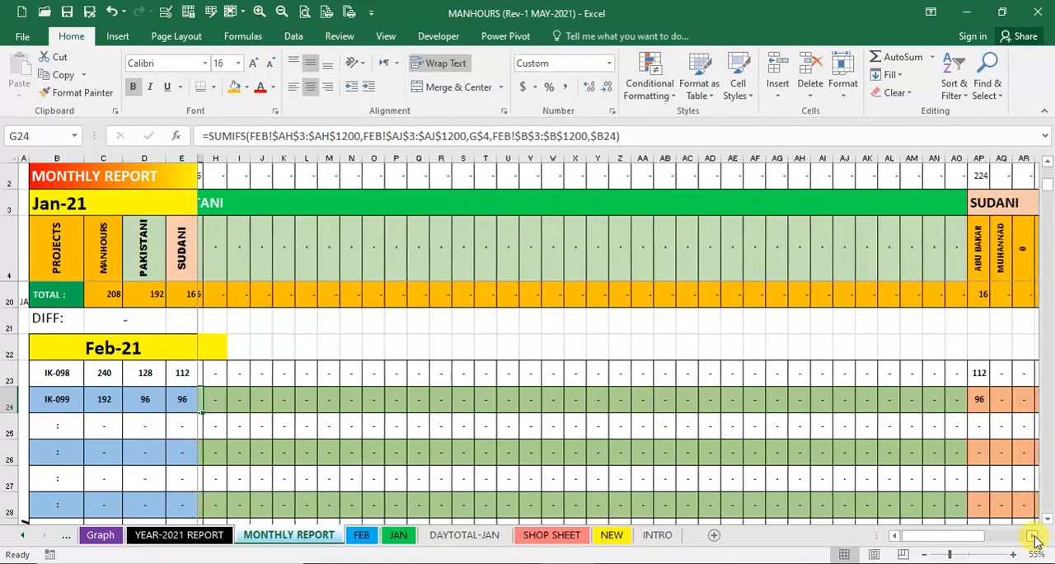
left_click(955, 403)
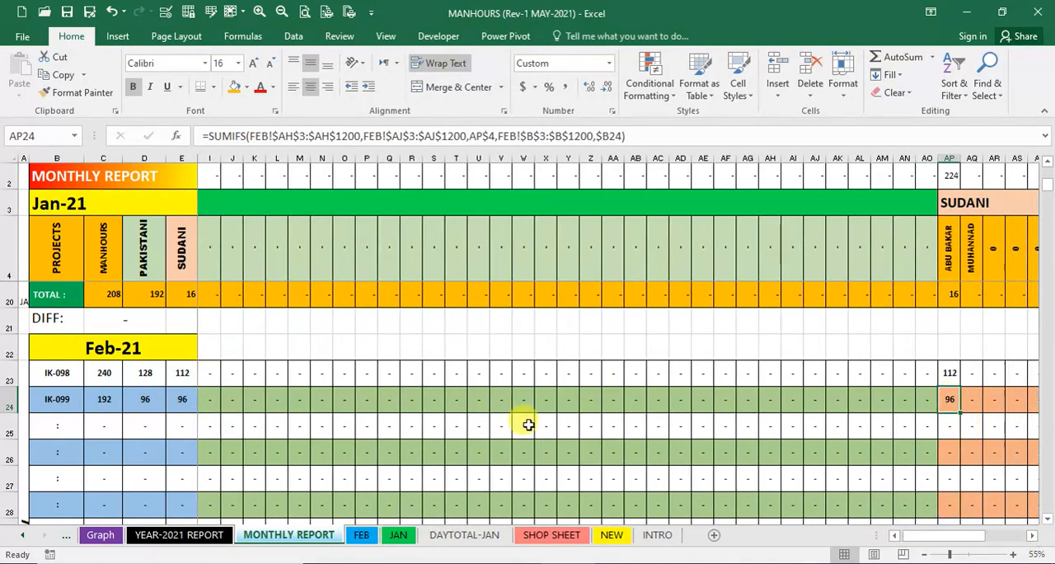
- Review the yearly manhours per project on the YEAR-2021 REPORT sheet, including the total formula for IK-098
left_click(178, 535)
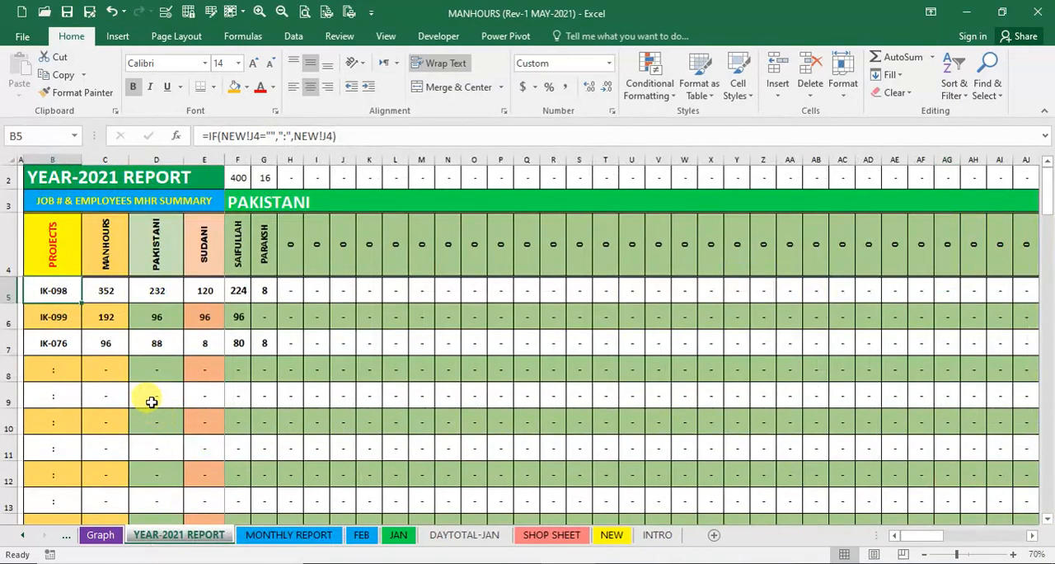
left_click(101, 293)
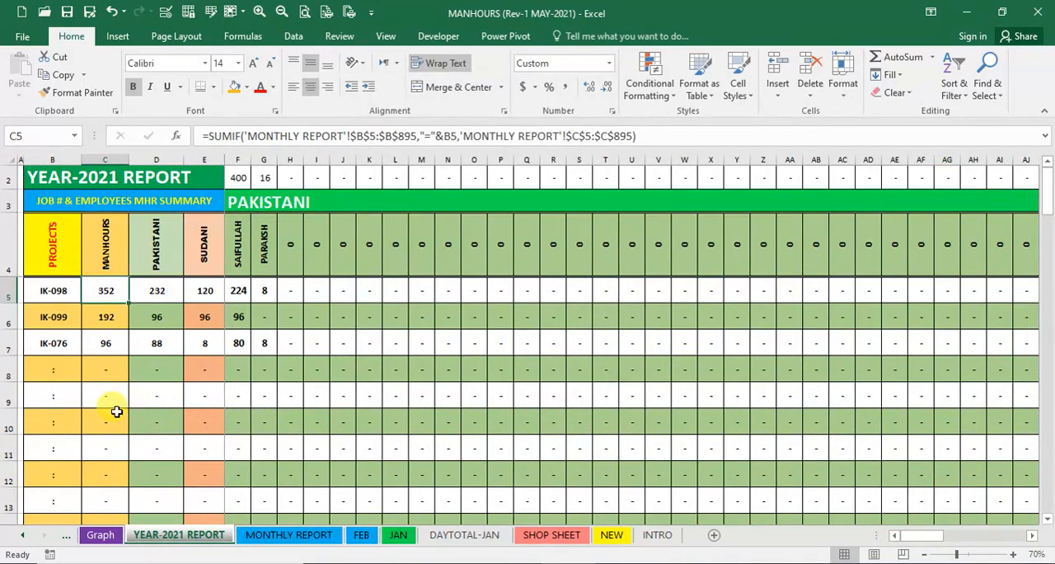
scroll(142, 427, "down", 5)
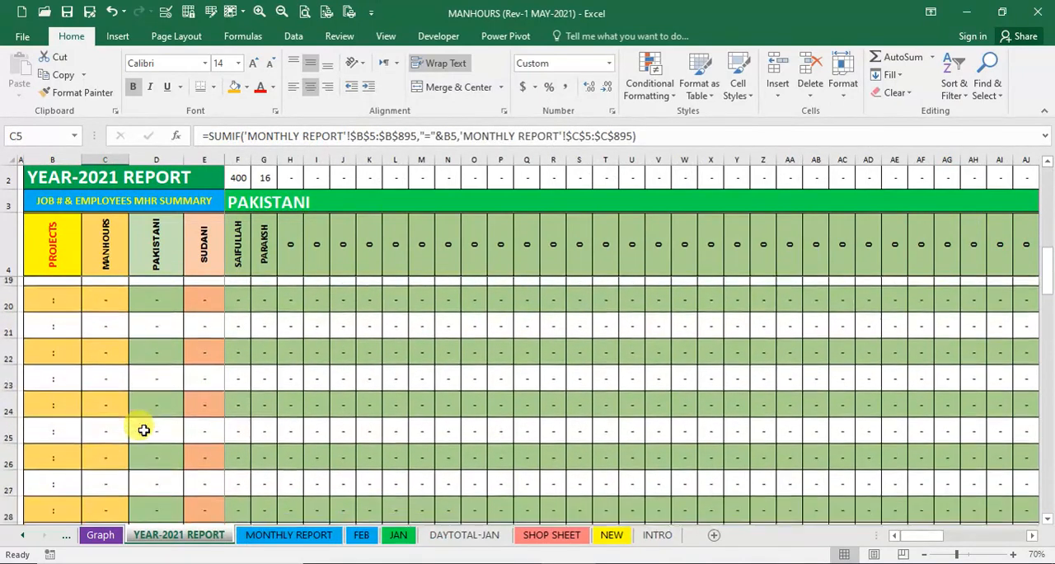
scroll(144, 429, "down", 3)
- Examine the planned versus consumed project chart and the monthly manhours chart on the Graph sheet
left_click(100, 535)
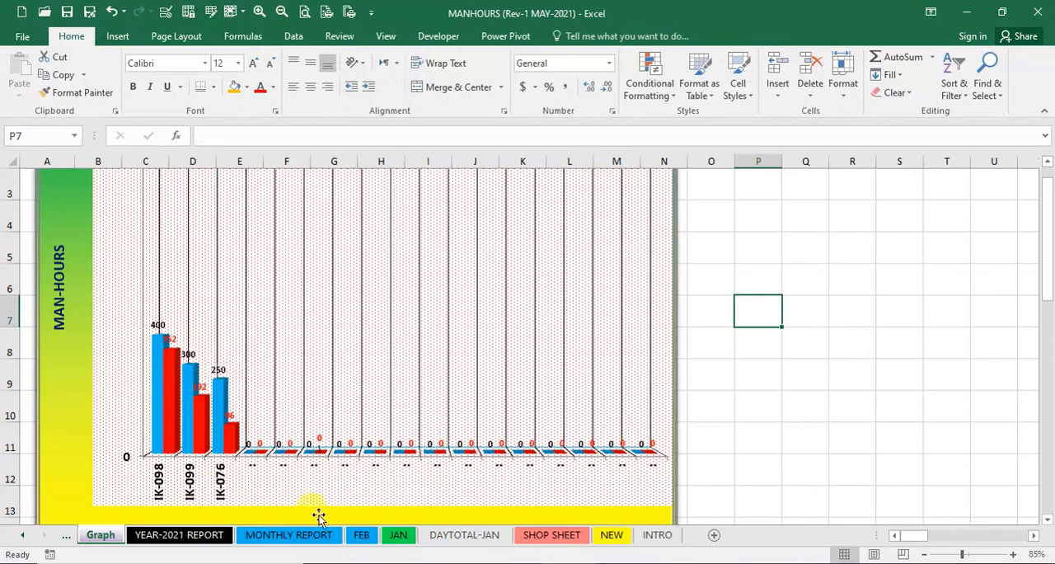
scroll(450, 453, "down", 2)
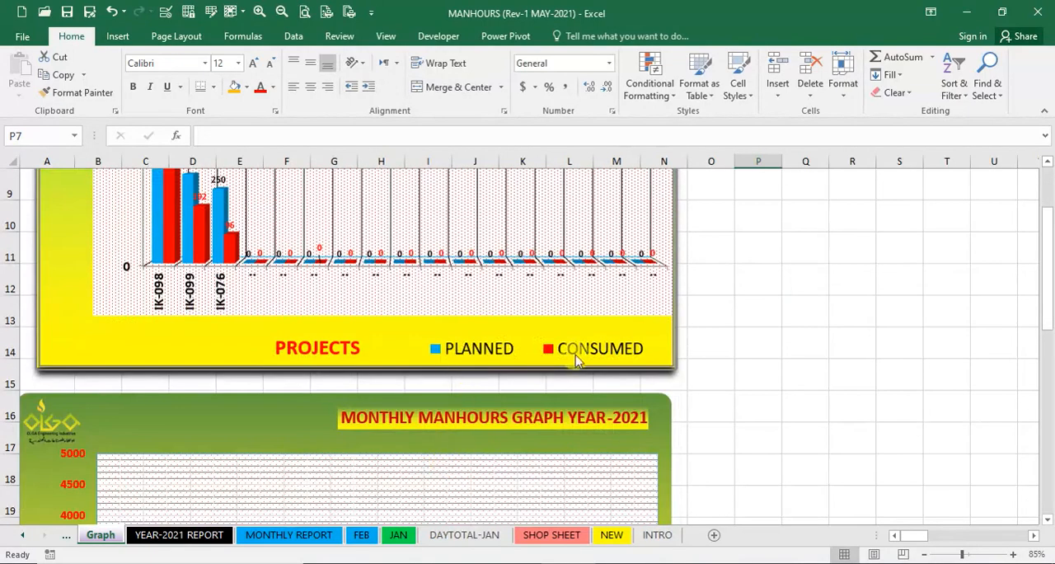
scroll(326, 322, "down", 3)
scroll(322, 329, "down", 1)
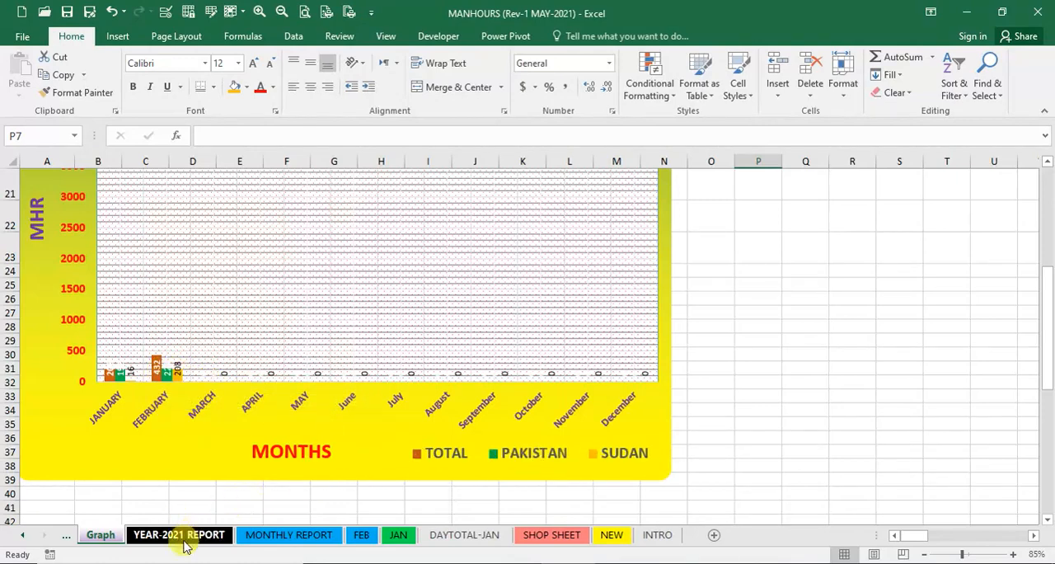
left_click(769, 393)
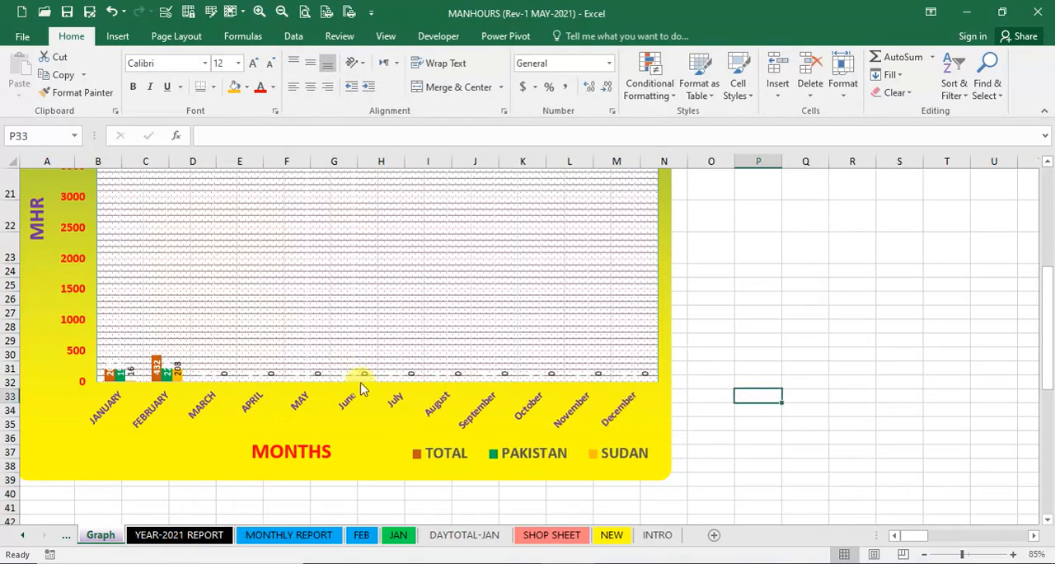
scroll(354, 379, "up", 7)
left_click(718, 338)
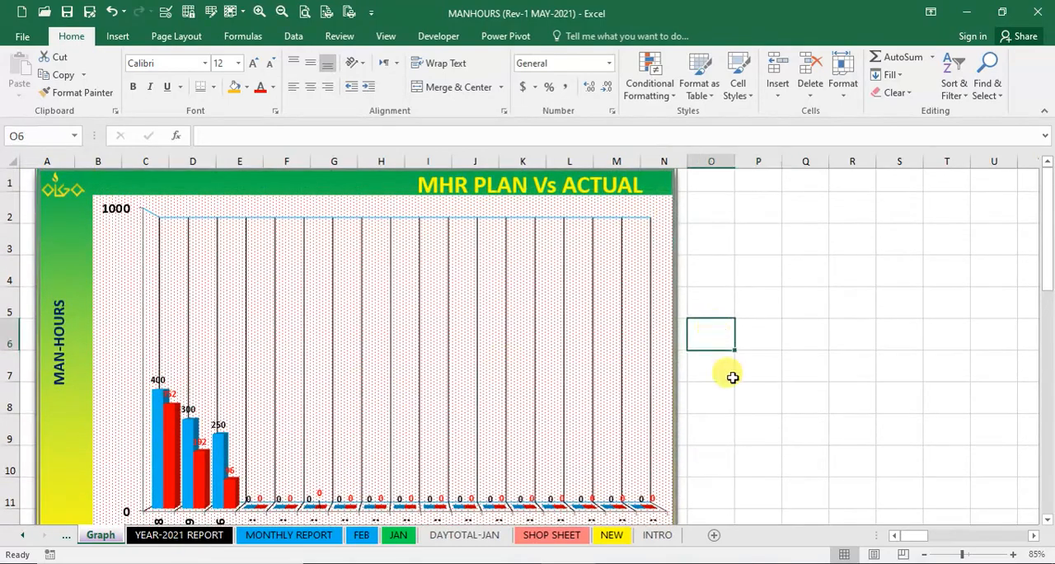
left_click(730, 403)
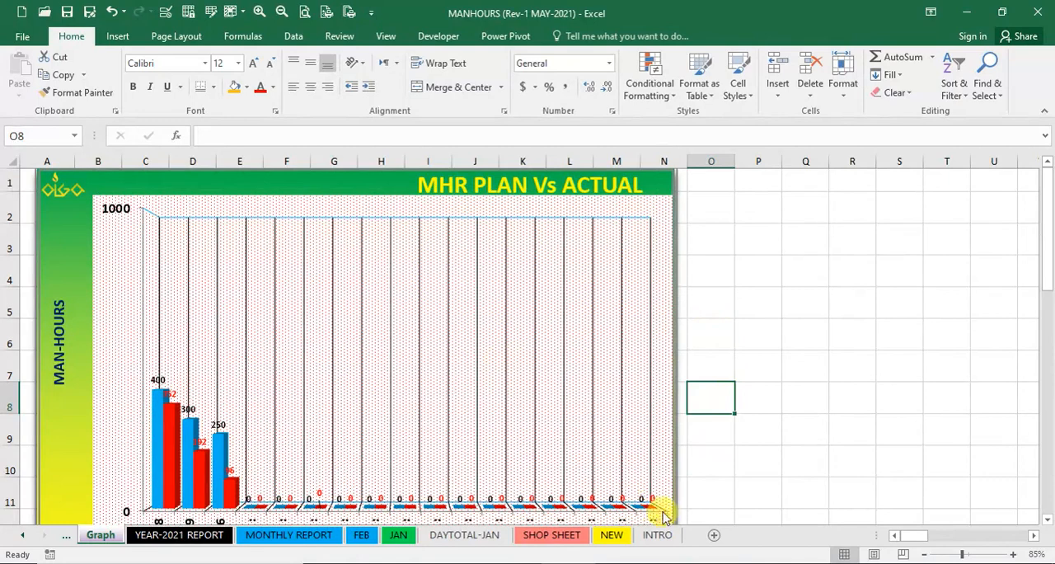
left_click(760, 429)
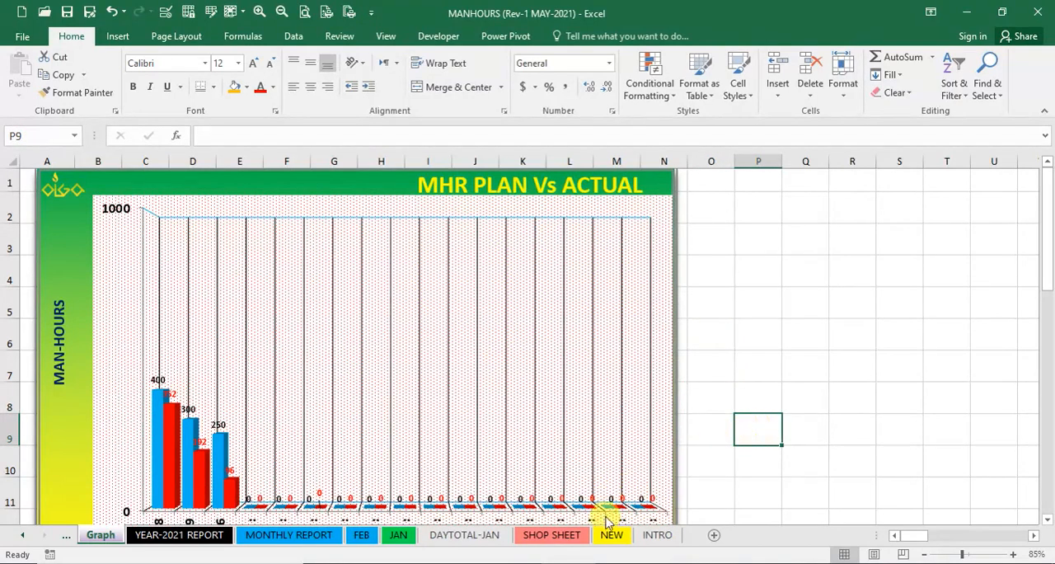
- Switch to the 2021 MANHOURS (Rev-1 MAY-2021) workbook and review the workers' daily job hours on the MAY sheet
left_click(679, 513)
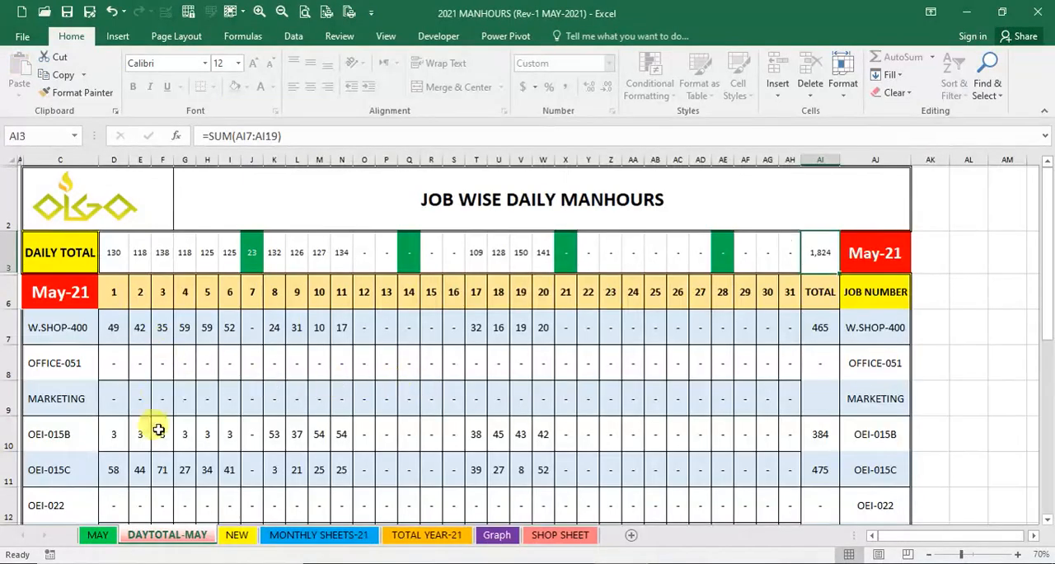
left_click(96, 534)
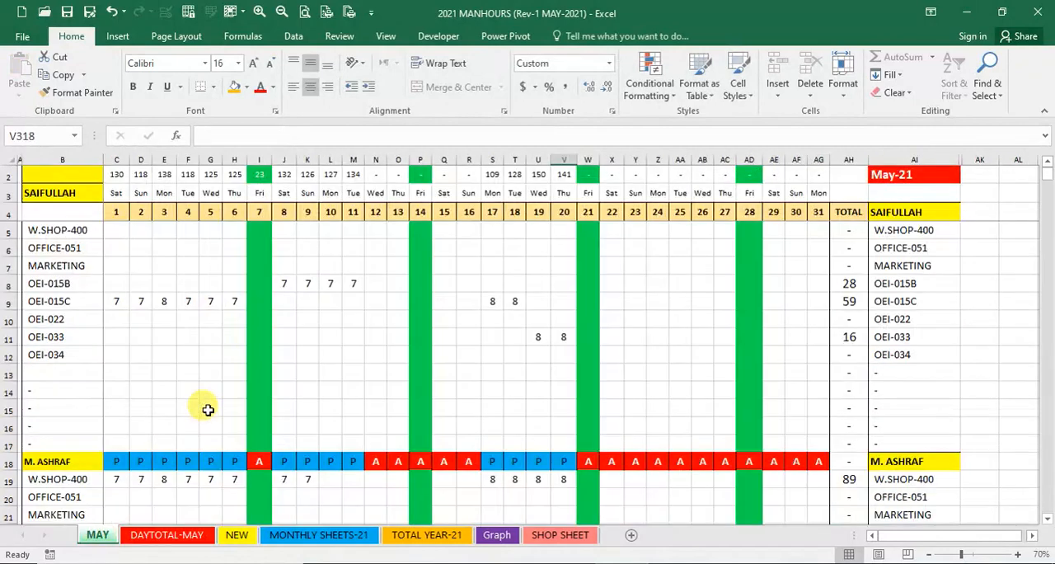
scroll(207, 409, "down", 3)
left_click(142, 318)
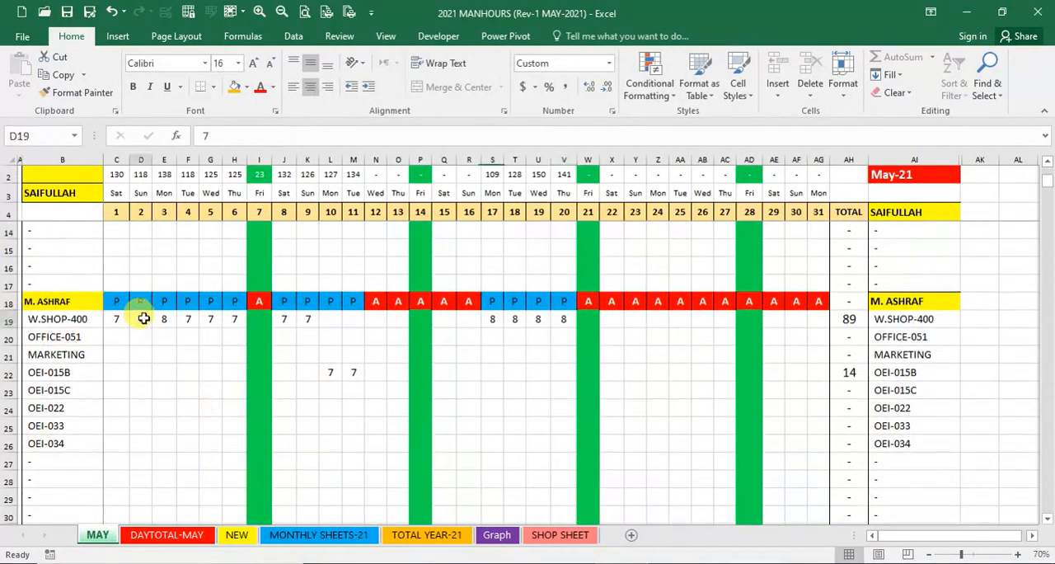
scroll(140, 353, "down", 6)
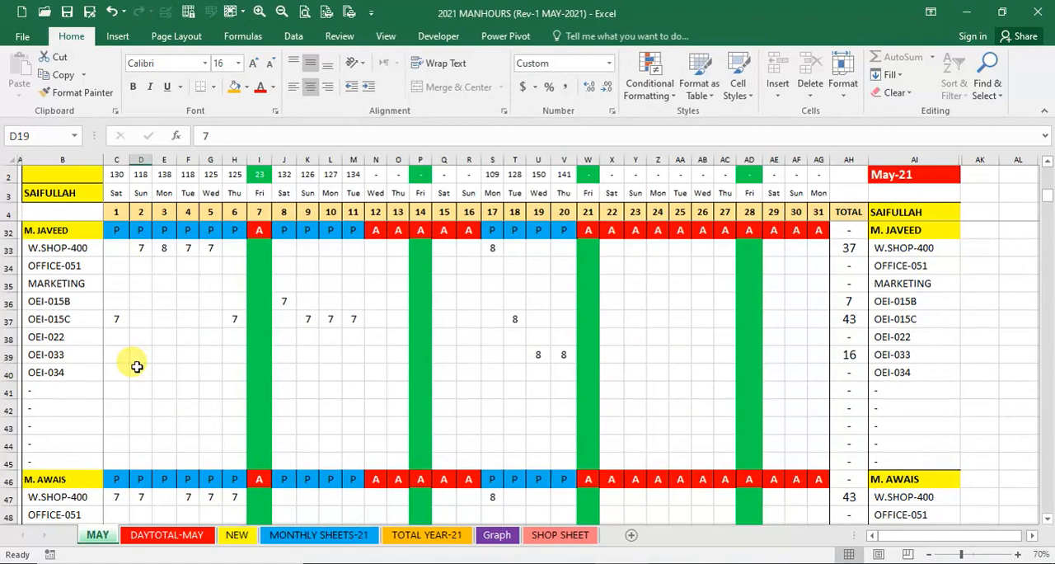
scroll(137, 366, "up", 9)
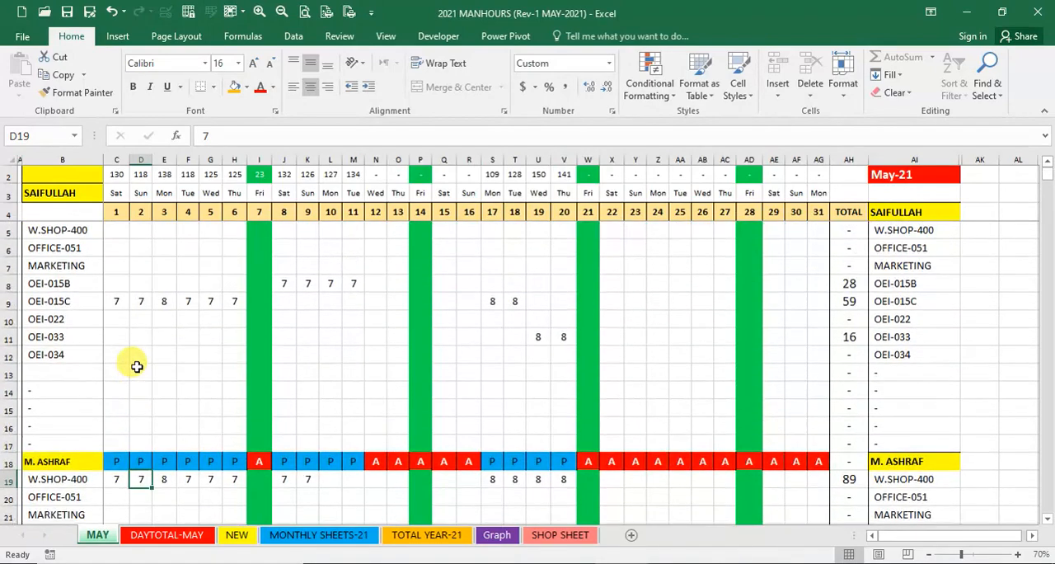
- Examine the job-wise daily manhours on DAYTOTAL-MAY, including the day 1 formulas for W.SHOP-400 and the daily total
left_click(169, 534)
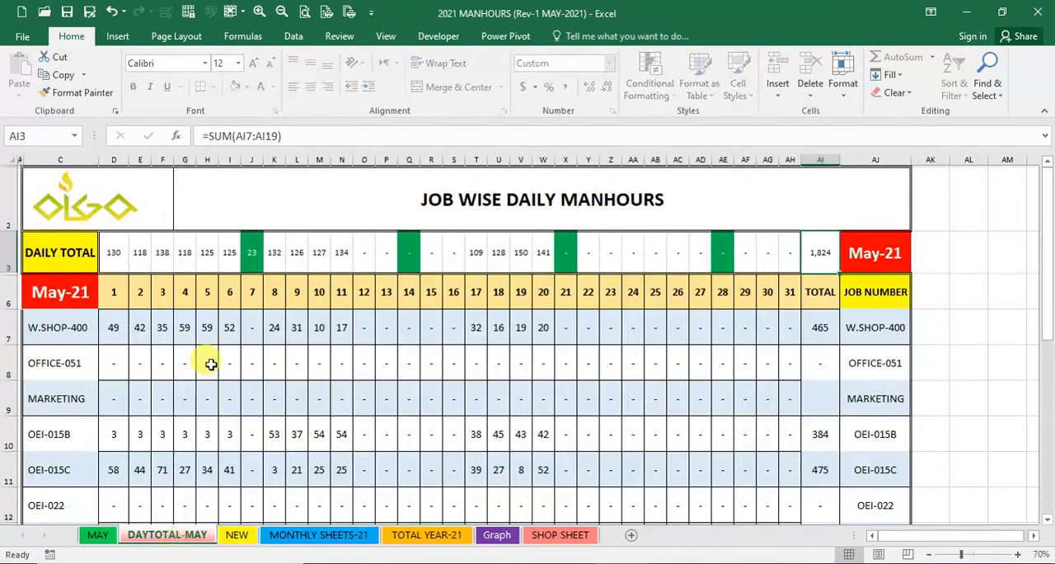
left_click(115, 337)
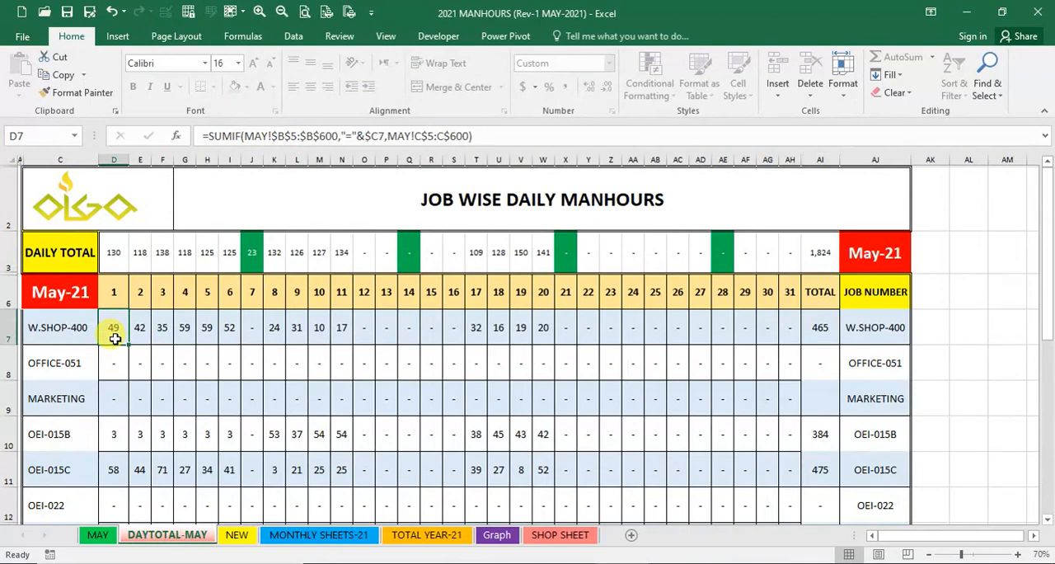
left_click(116, 258)
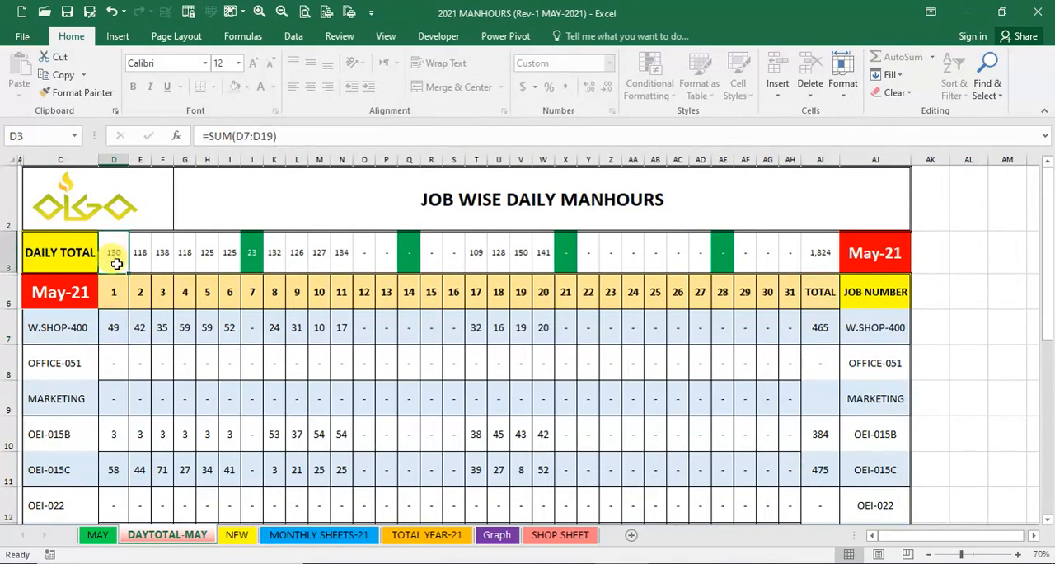
left_click(115, 323)
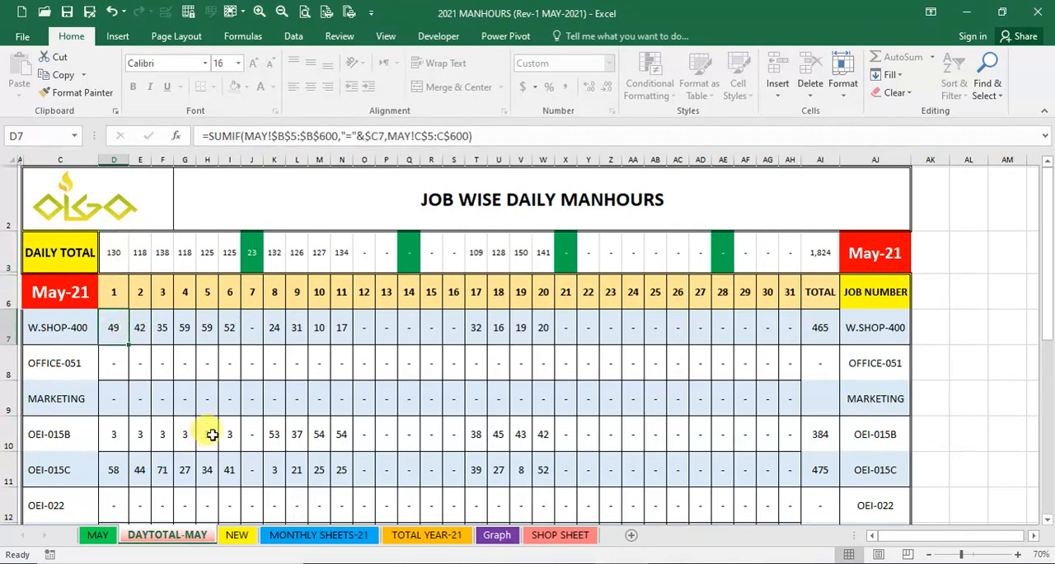
scroll(255, 424, "down", 2)
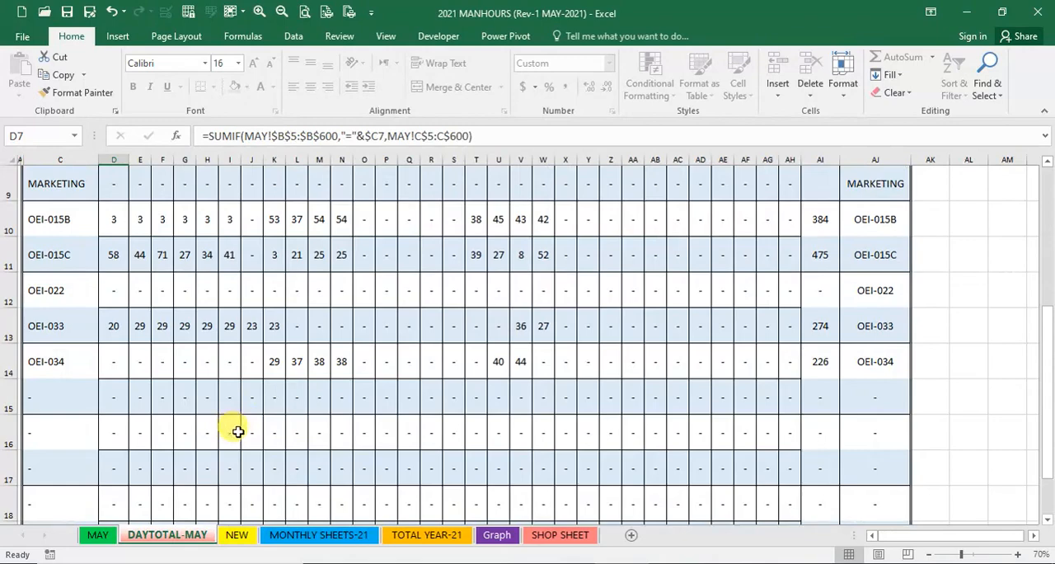
scroll(234, 429, "up", 2)
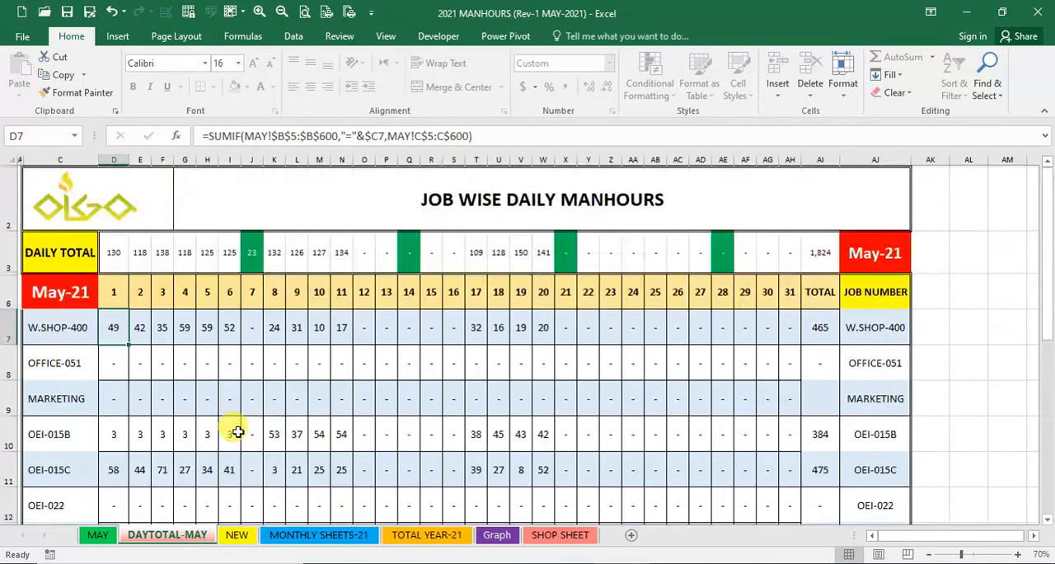
- Review the May-21 and Apr-21 project manhours on the MONTHLY SHEETS-21 sheet
left_click(311, 538)
scroll(154, 389, "up", 4)
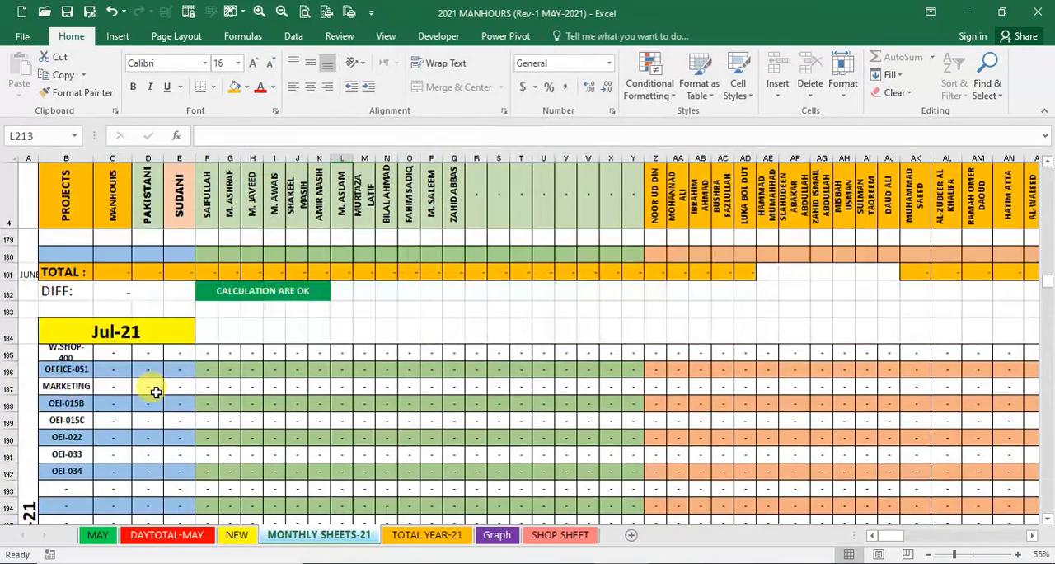
scroll(156, 393, "up", 6)
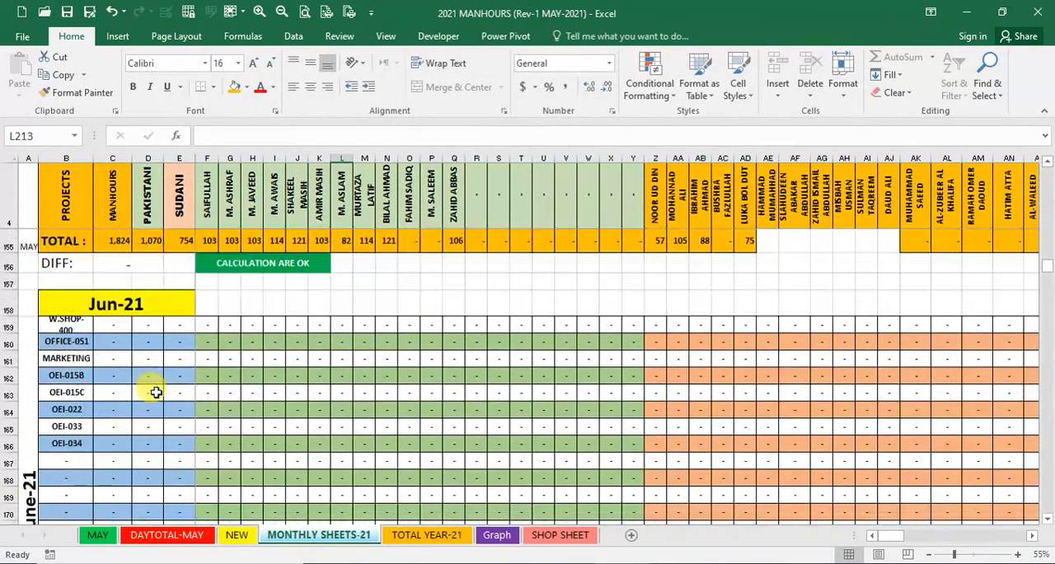
scroll(156, 392, "up", 6)
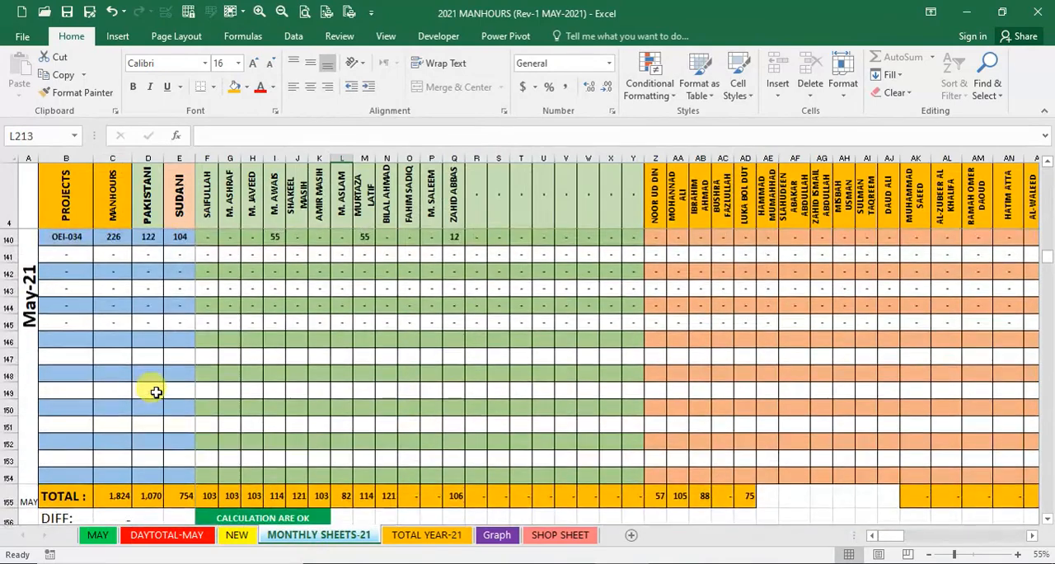
scroll(156, 392, "up", 3)
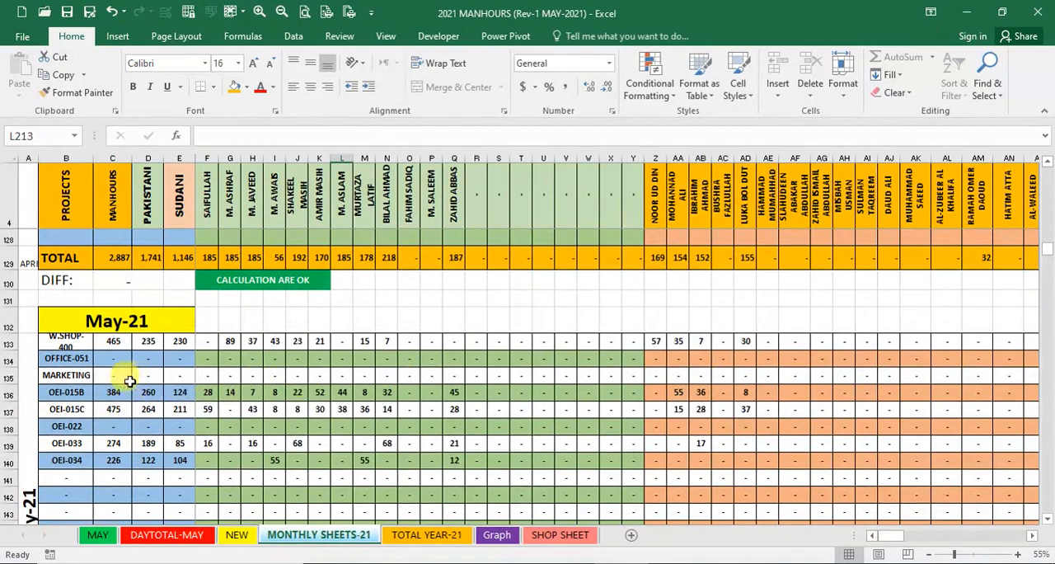
scroll(128, 382, "down", 3)
scroll(128, 382, "down", 1)
scroll(128, 382, "up", 6)
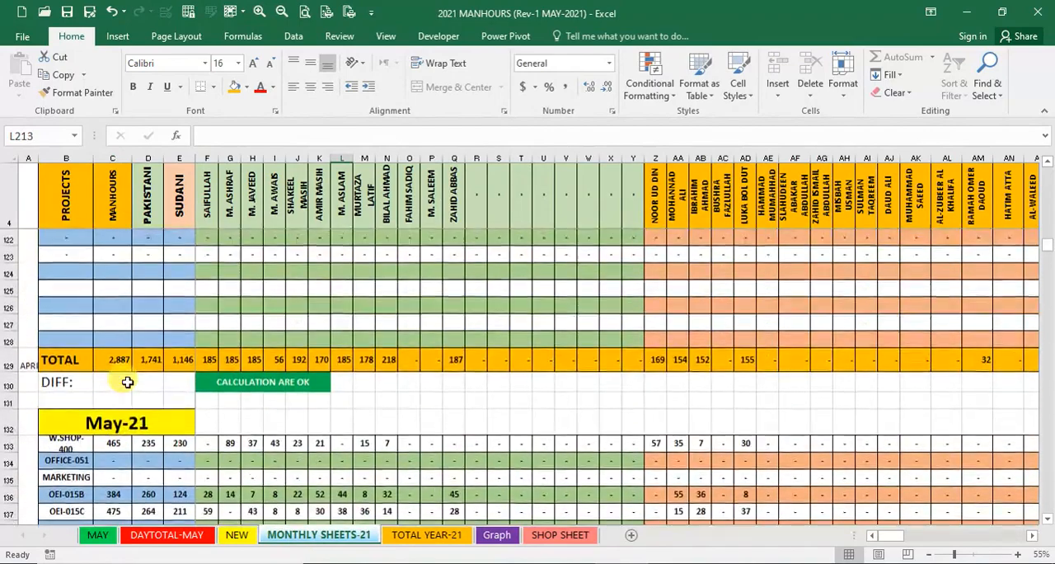
scroll(127, 382, "up", 5)
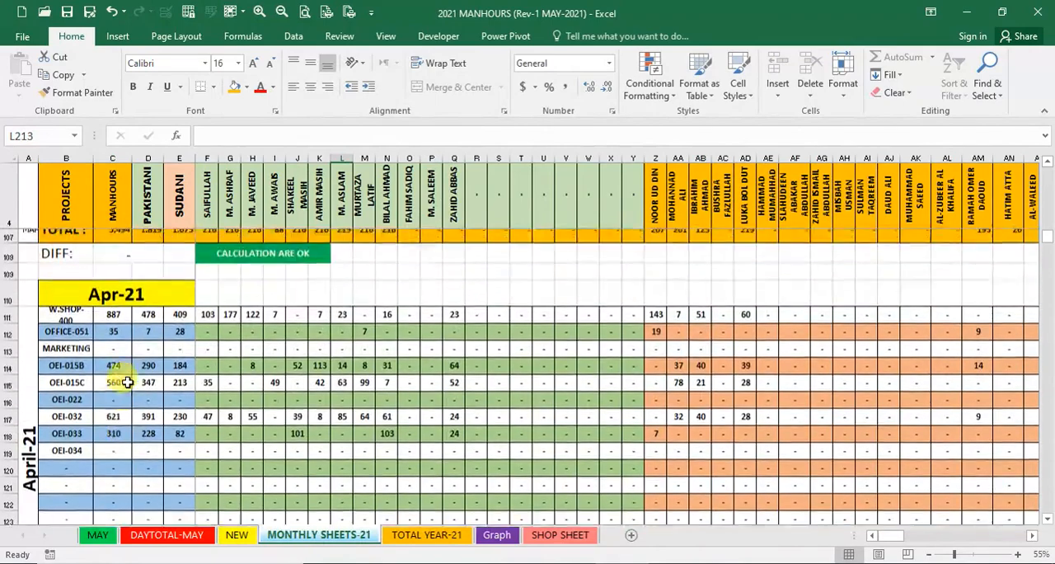
scroll(127, 382, "down", 3)
scroll(128, 381, "up", 12)
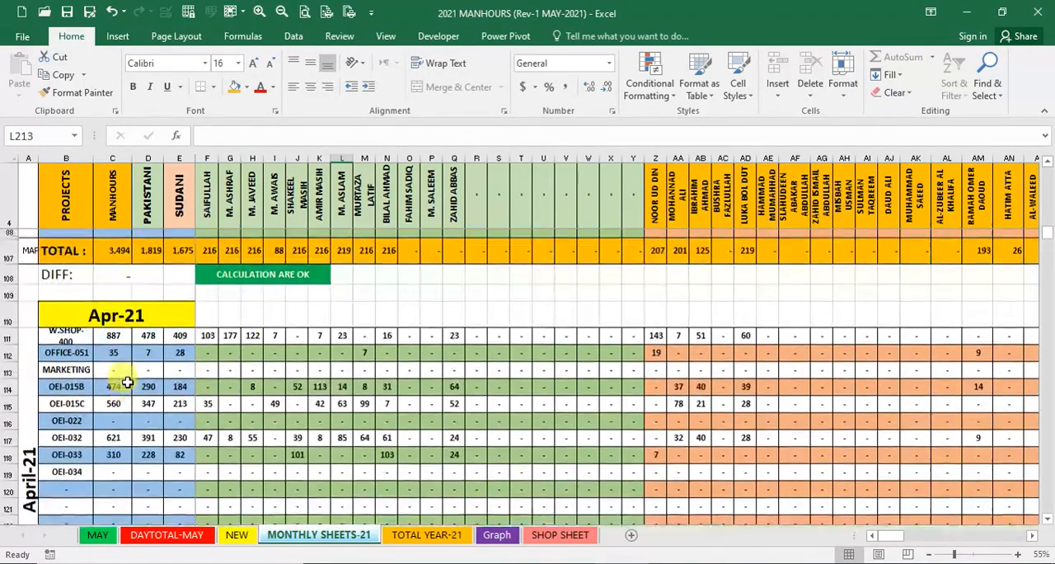
- Inspect the Mar-21 W.SHOP-400 project reference and the first worker's hours formula in the monthly report
scroll(127, 382, "up", 8)
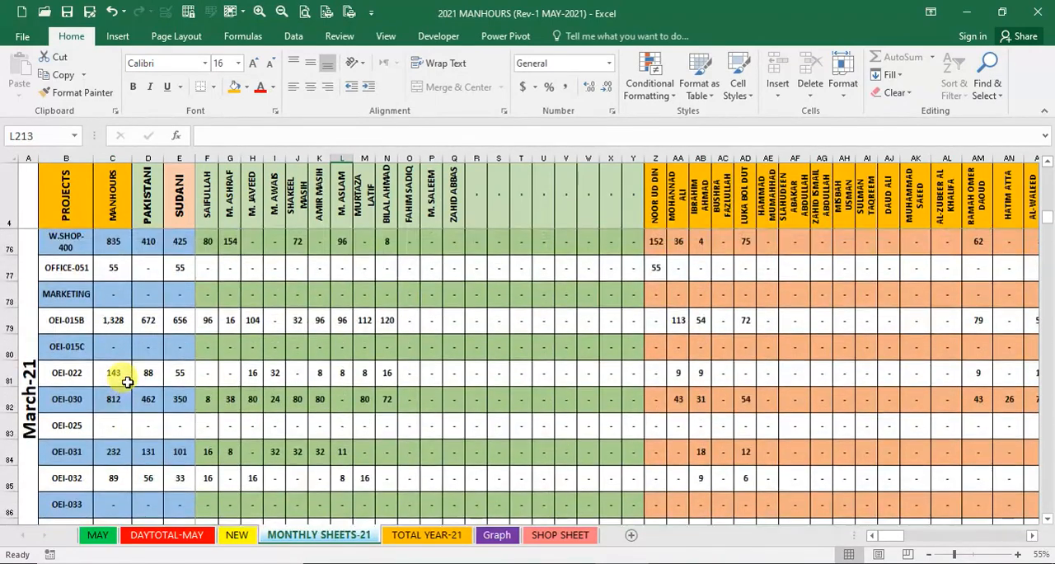
left_click(67, 360)
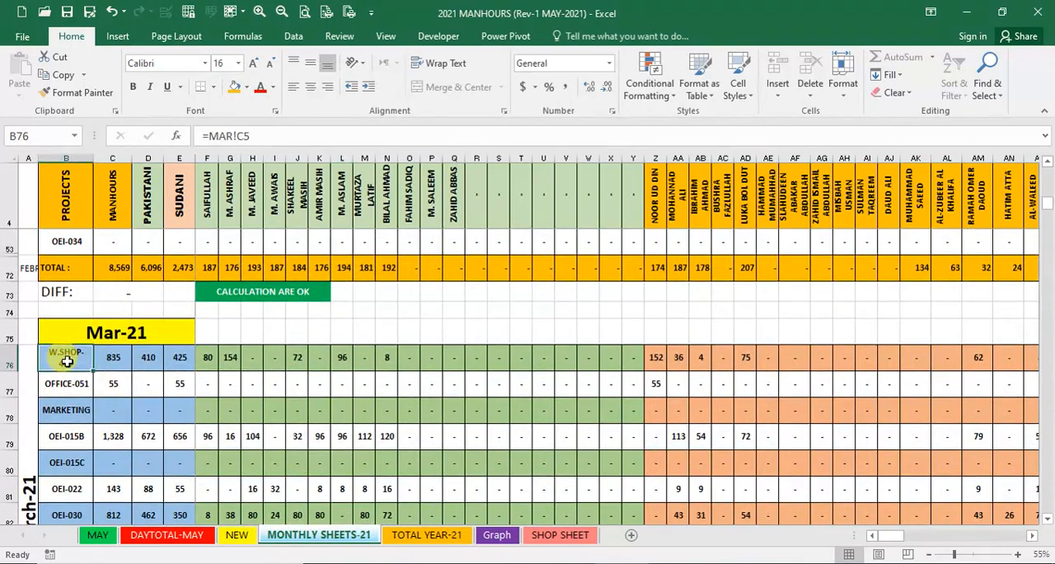
left_click(207, 363)
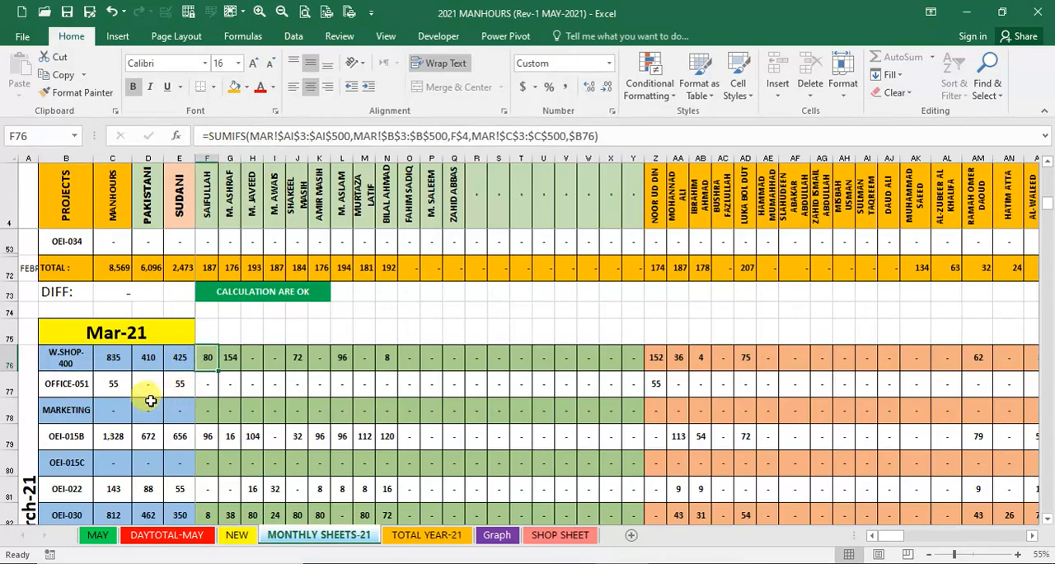
left_click(65, 361)
- Inspect the first worker's W.SHOP-400 hours formulas in the Feb-21 and January-21 blocks
scroll(95, 374, "up", 2)
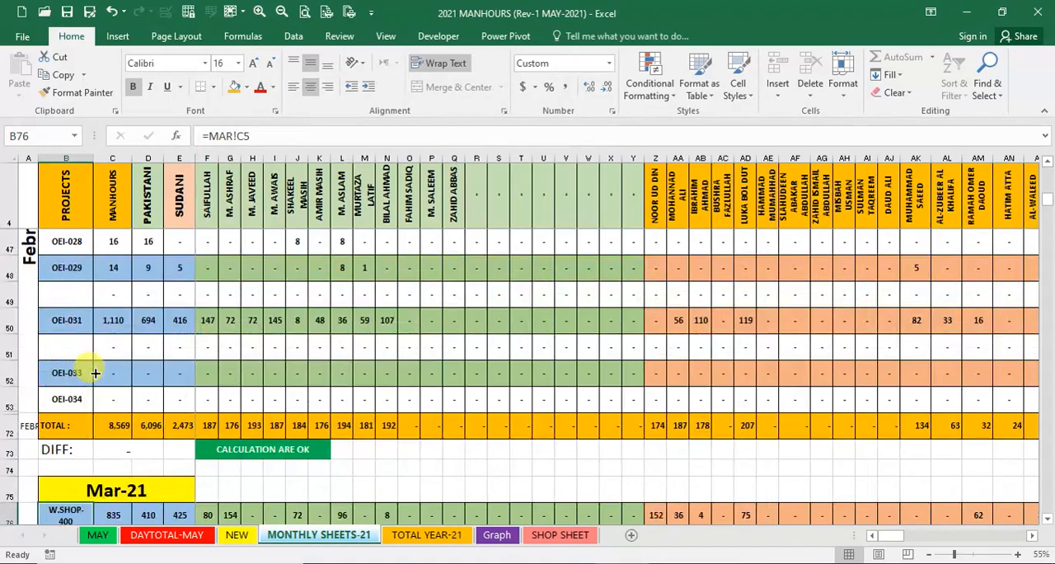
scroll(94, 374, "up", 5)
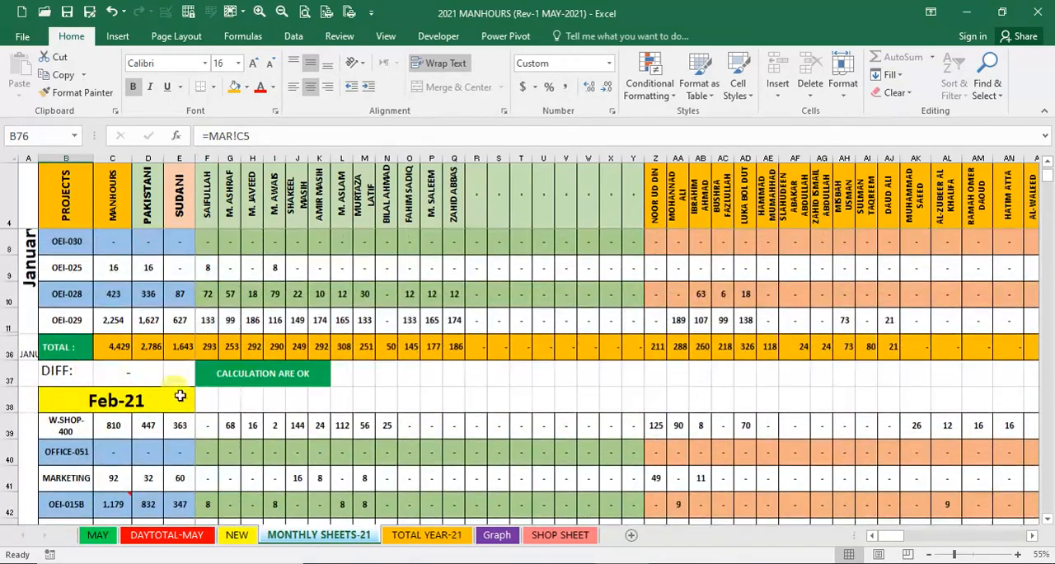
left_click(200, 425)
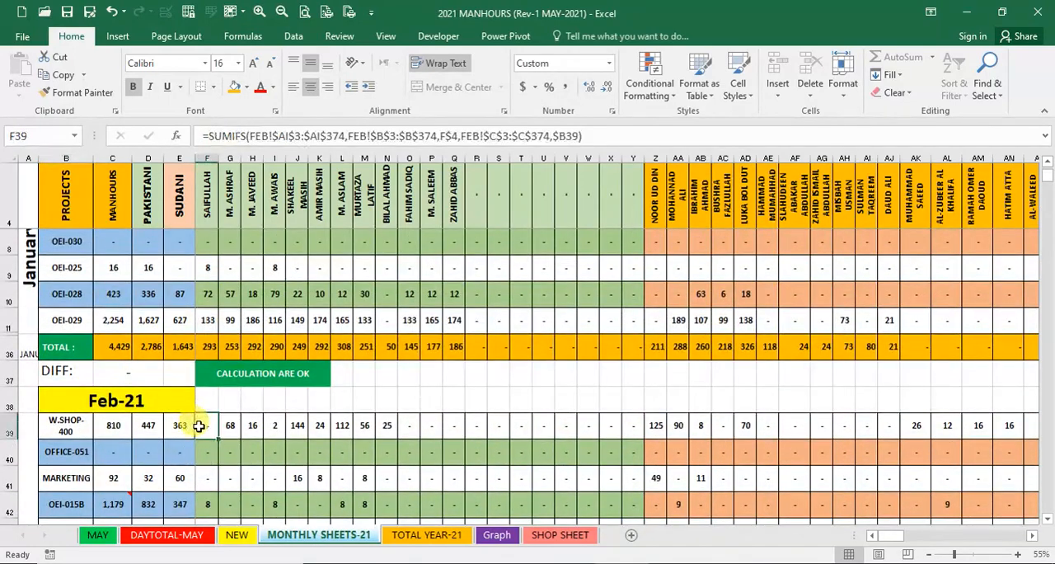
scroll(111, 430, "up", 1)
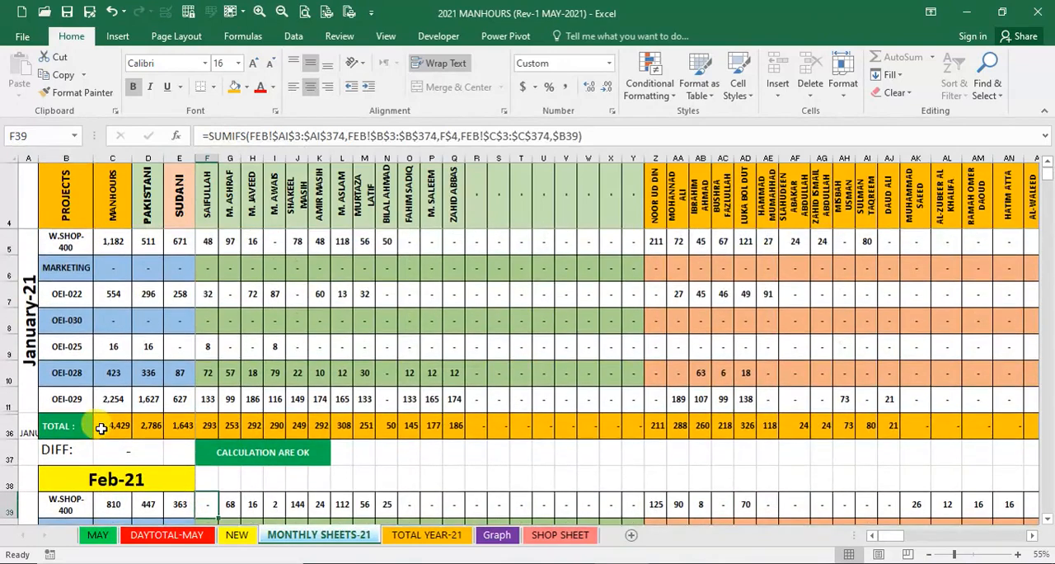
left_click(209, 240)
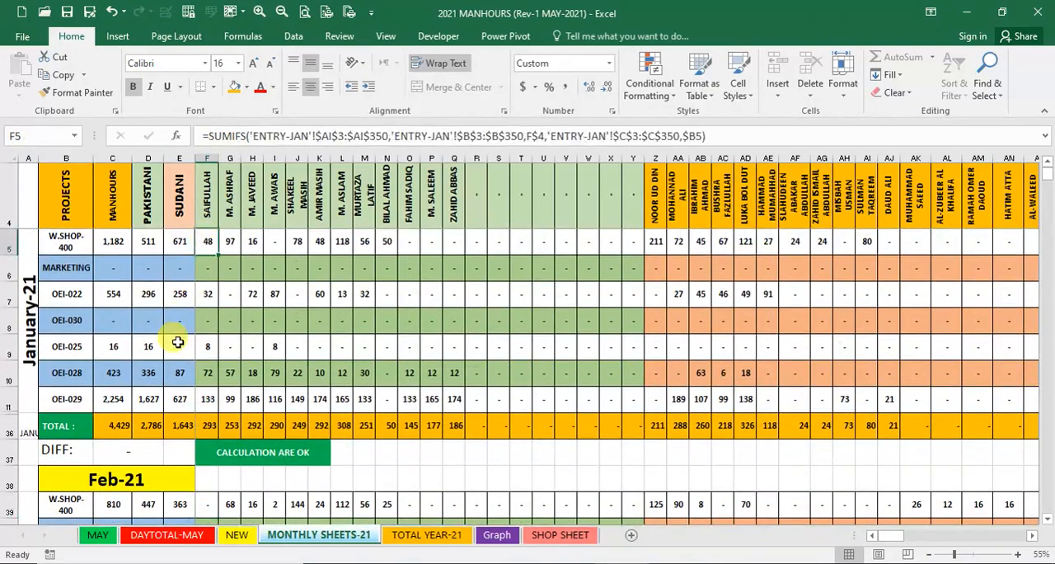
- Review the monthly manhours blocks from January-21 through Jun-21 on the MONTHLY SHEETS-21 sheet
scroll(175, 338, "down", 8)
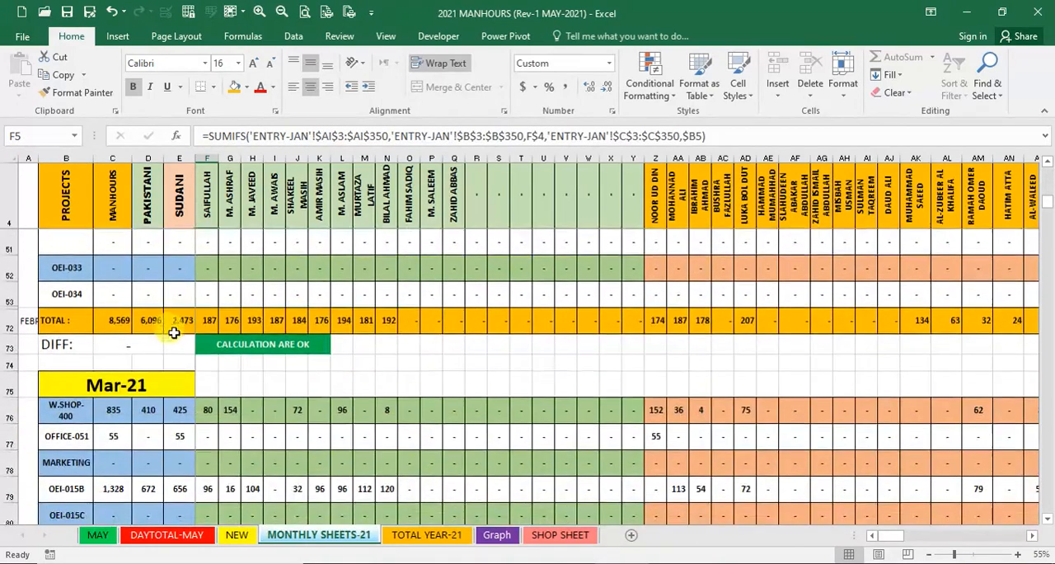
scroll(174, 332, "down", 10)
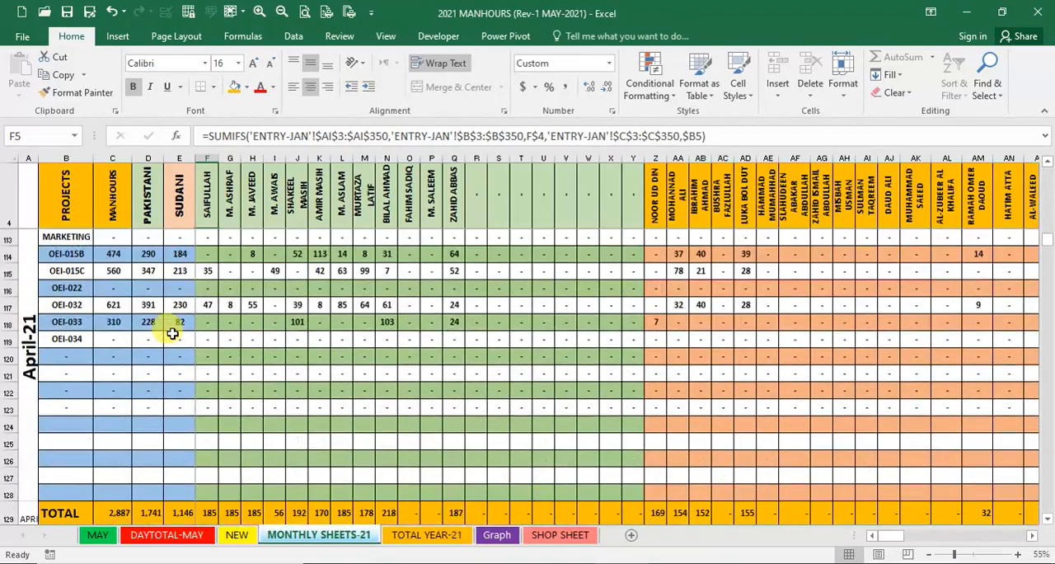
scroll(172, 332, "down", 7)
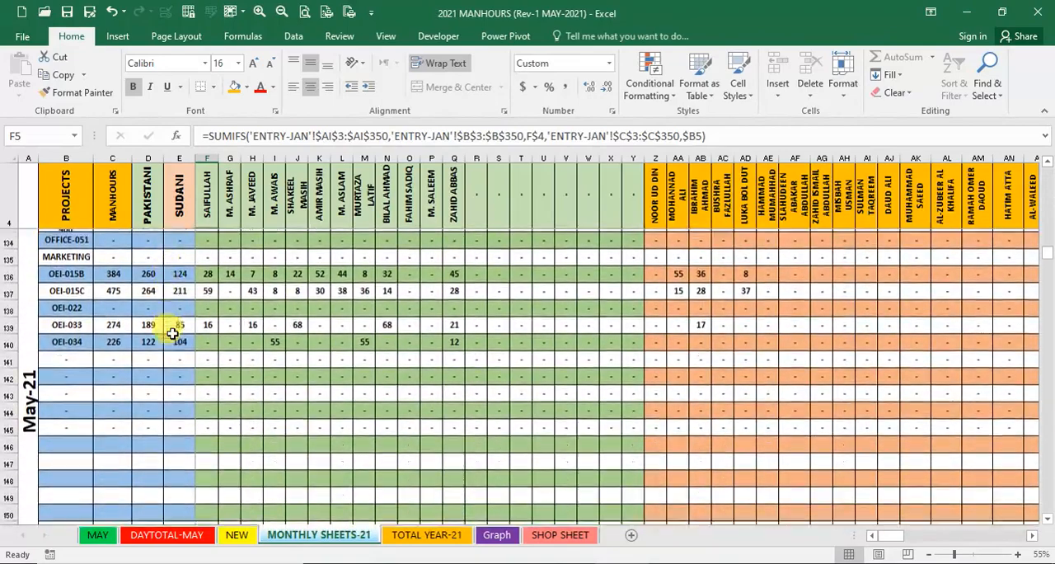
scroll(172, 333, "down", 5)
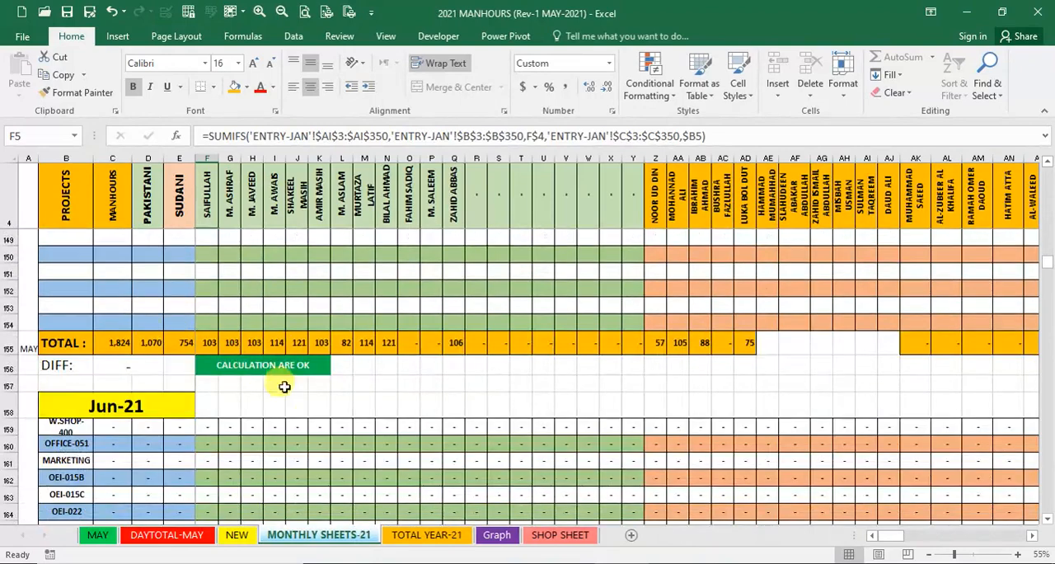
- Inspect the W.SHOP-400 formulas on TOTAL YEAR-21 for total manhours, Pakistani and Sudani hours, and the first two workers
left_click(422, 534)
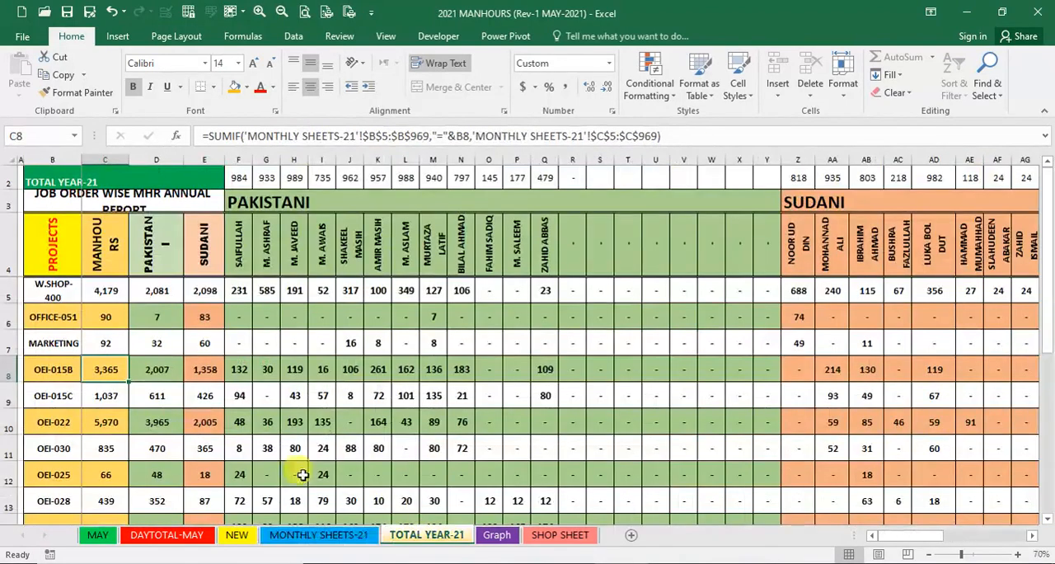
left_click(99, 293)
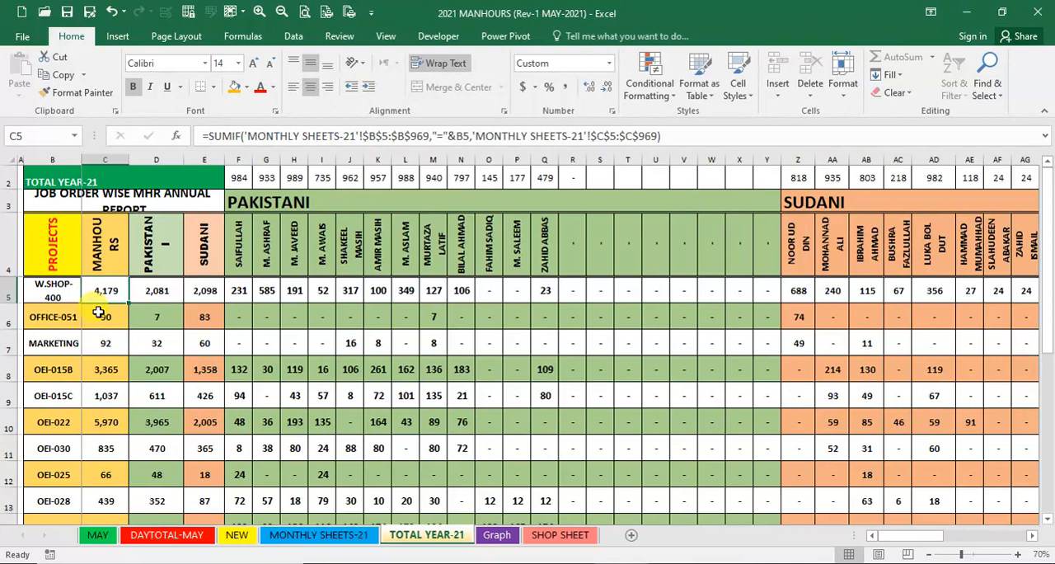
left_click(156, 290)
left_click(202, 291)
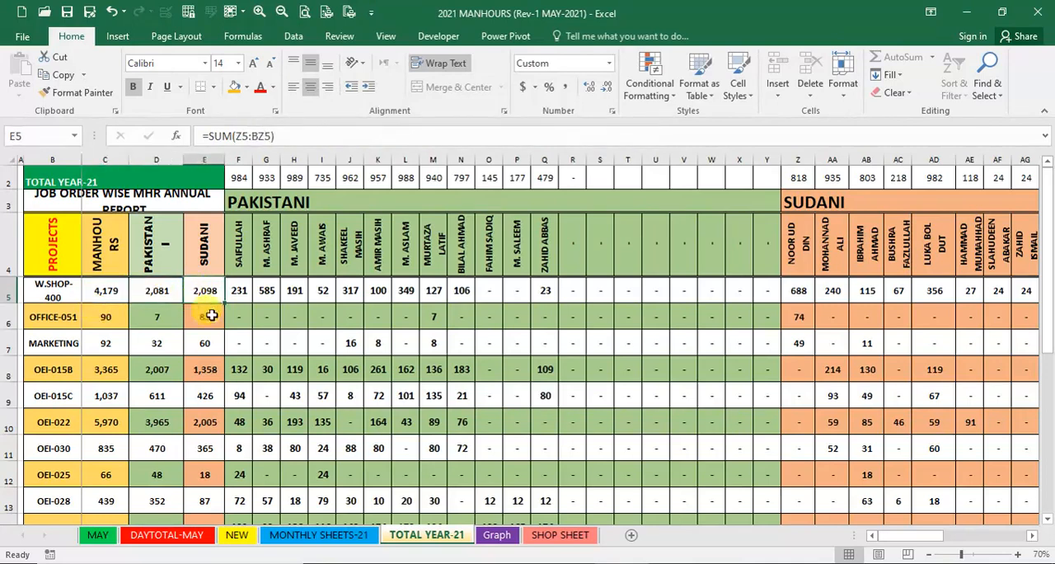
left_click(238, 291)
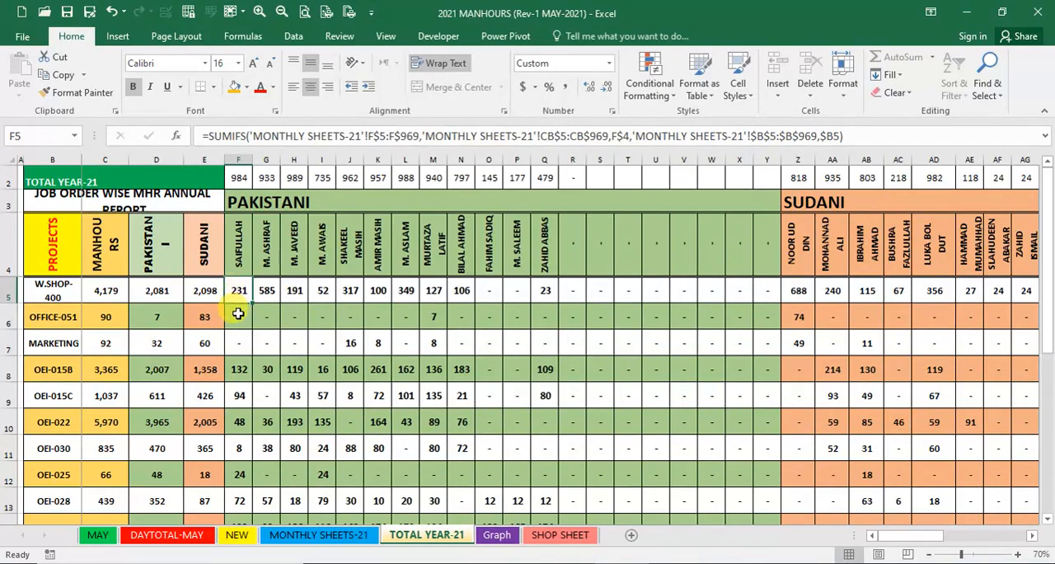
left_click(265, 290)
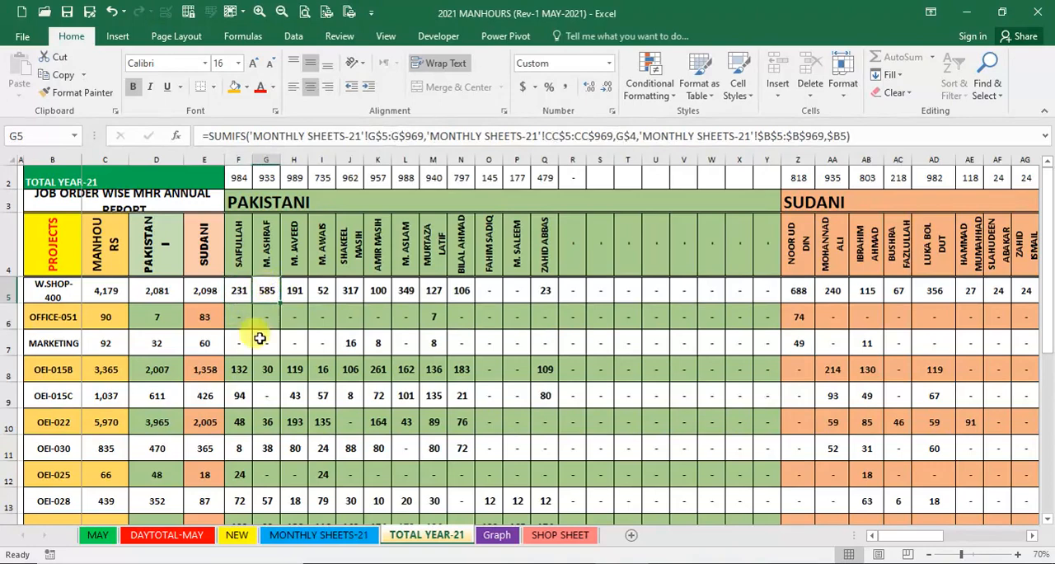
- Review the remaining project rows of the job order wise annual report, returning to W.SHOP-400
scroll(144, 362, "down", 3)
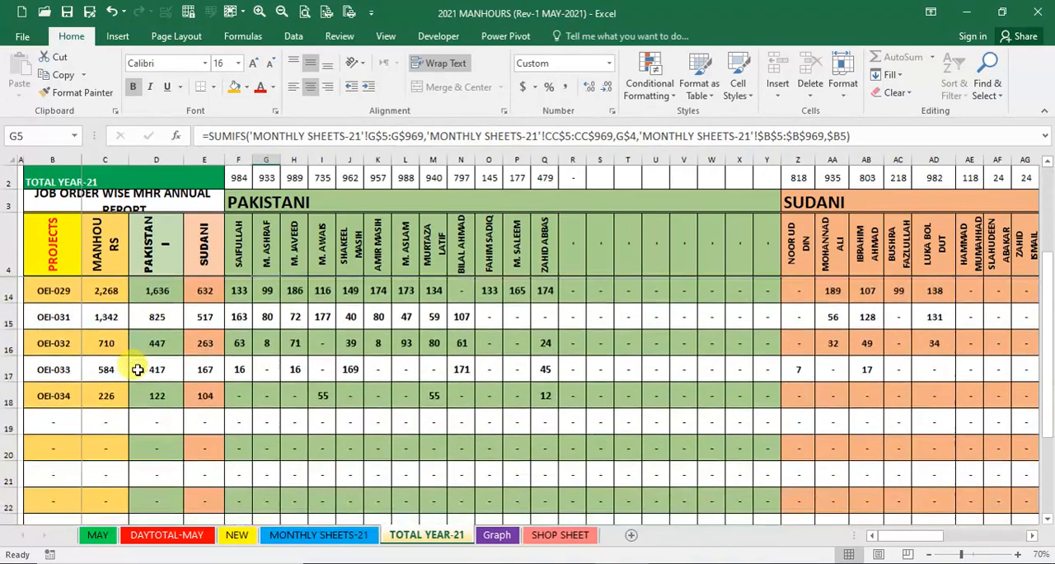
scroll(138, 370, "down", 4)
scroll(138, 369, "up", 7)
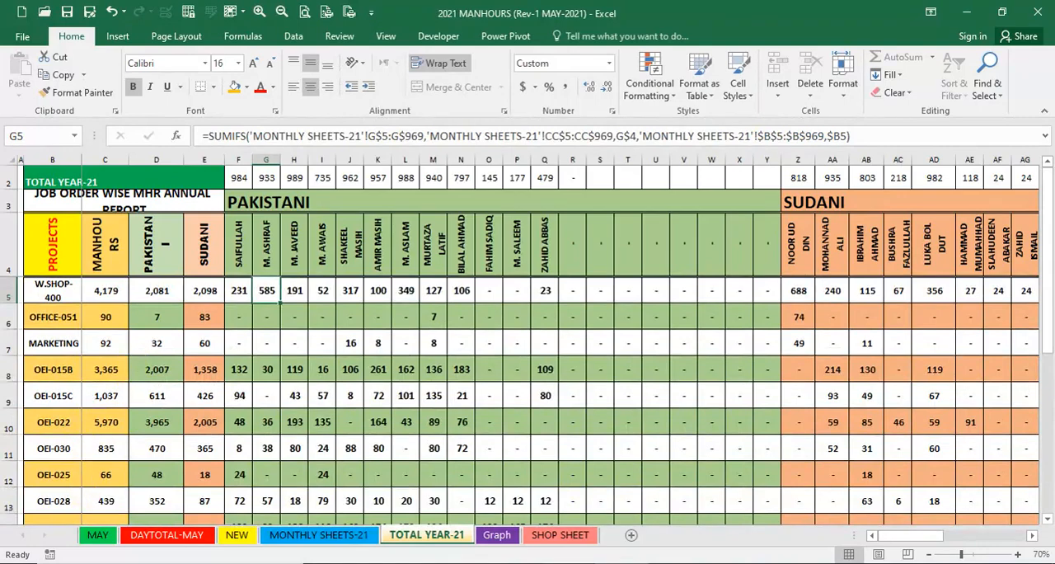
- Switch to the MANHOURS (Rev-1 MAY-2021) workbook and display its CONTACT sheet
key("alt+Tab")
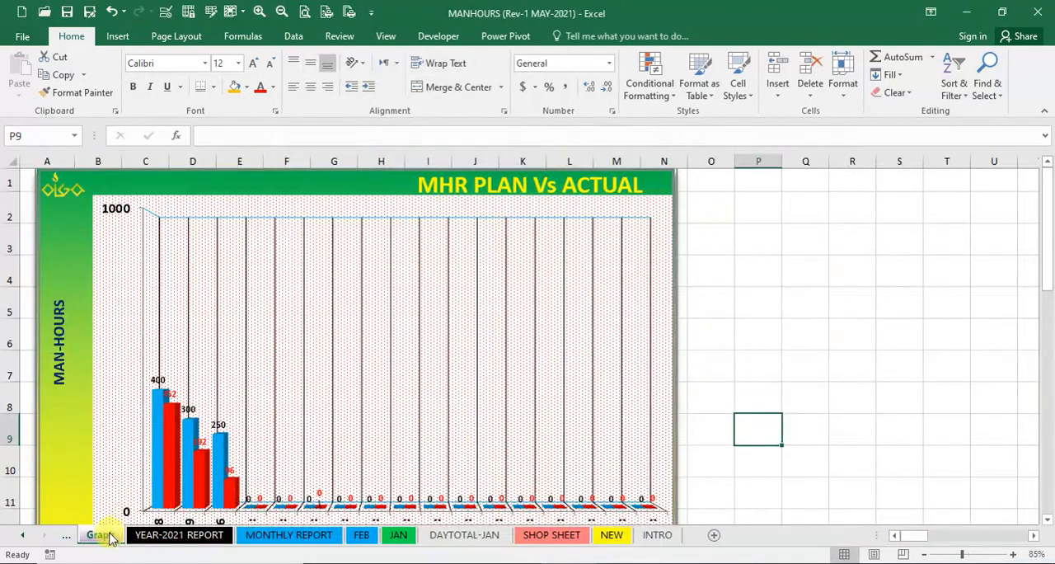
left_click(24, 538)
left_click(105, 534)
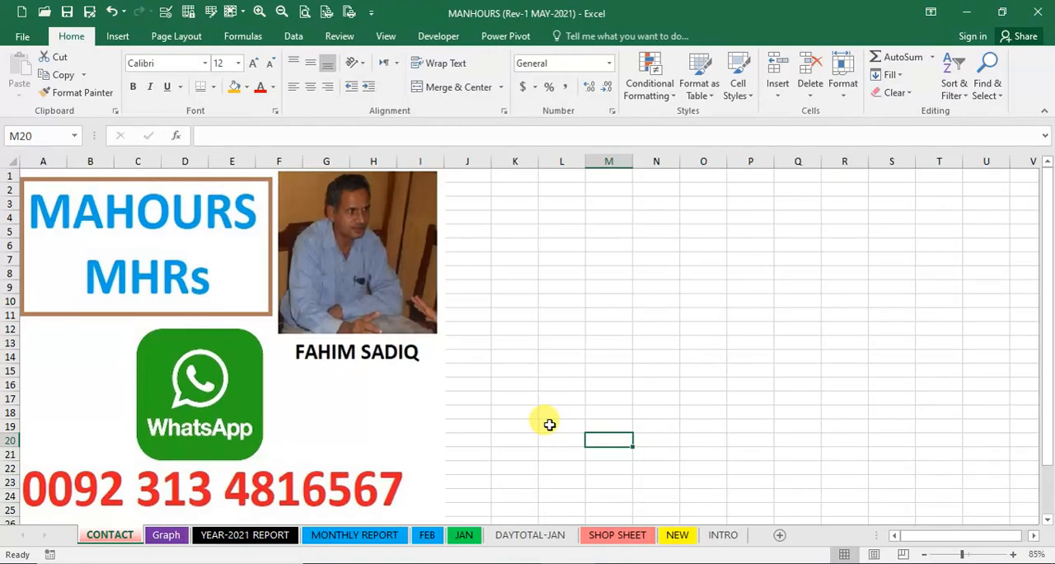
left_click(549, 423)
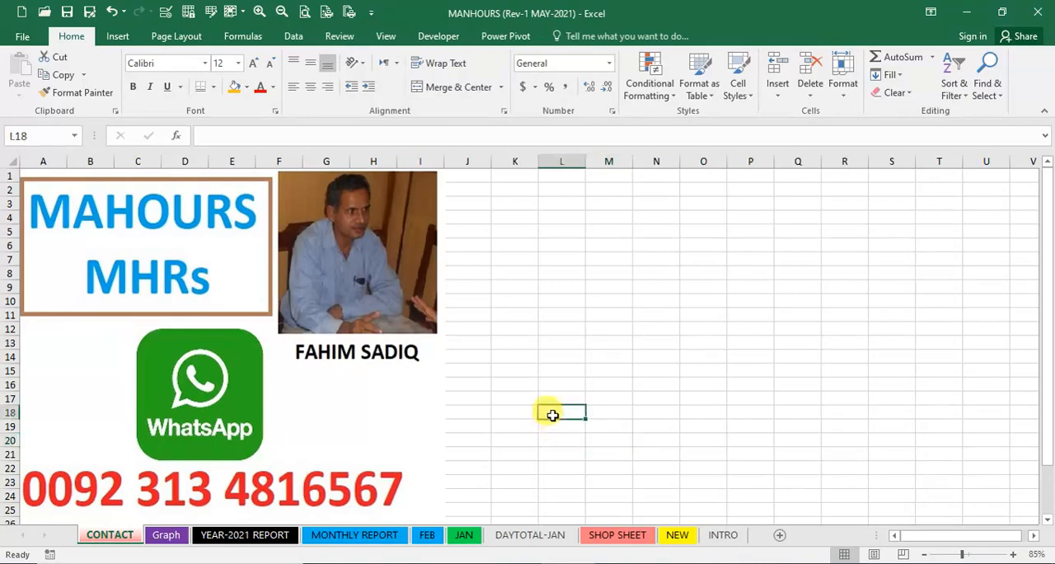
left_click(550, 453)
left_click(549, 478)
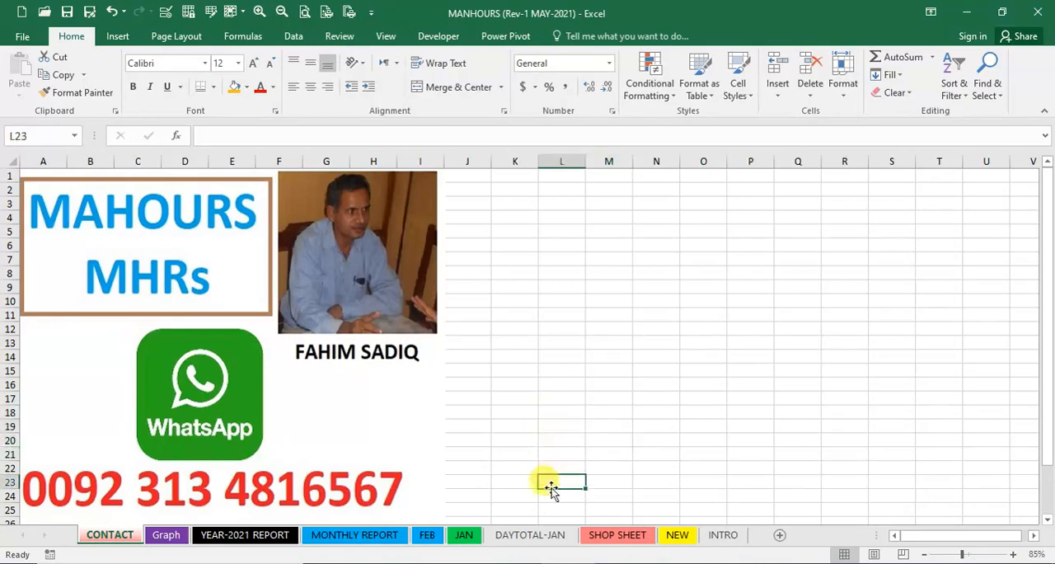
left_click(550, 422)
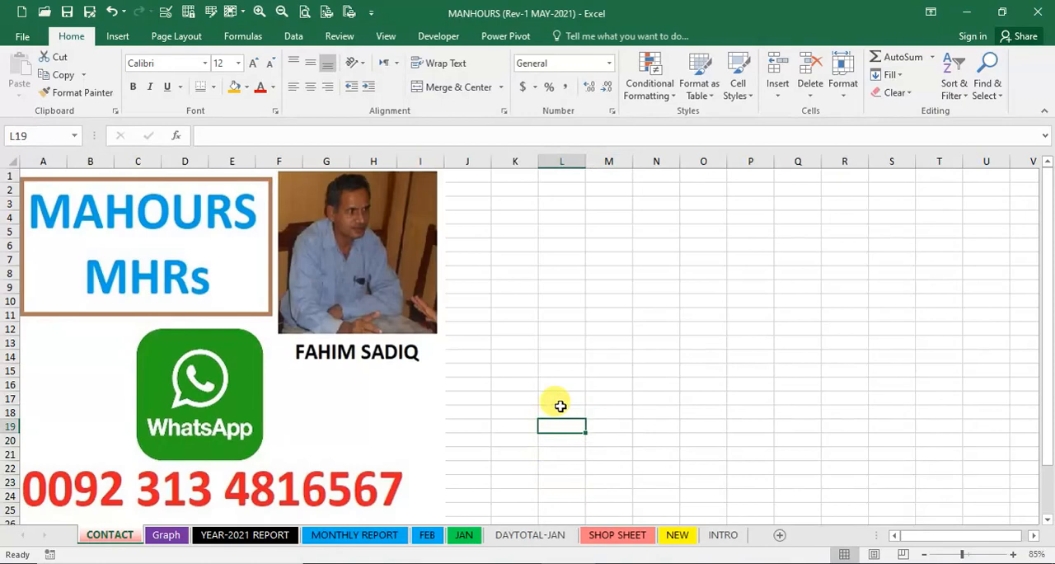